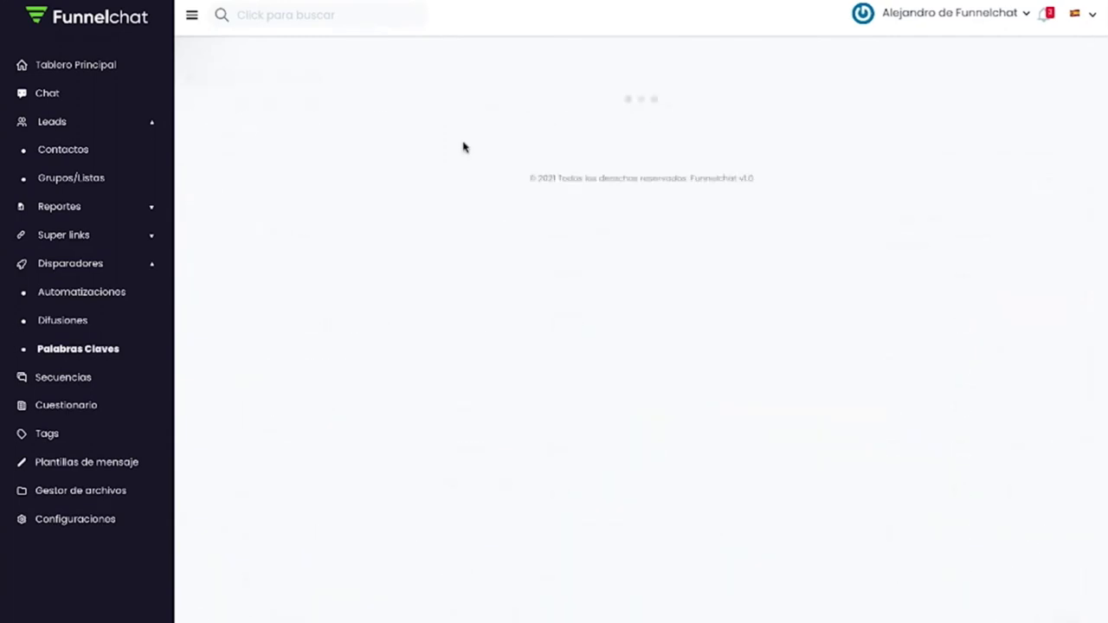
Name the new keyword trigger "Informacion"
click(336, 154)
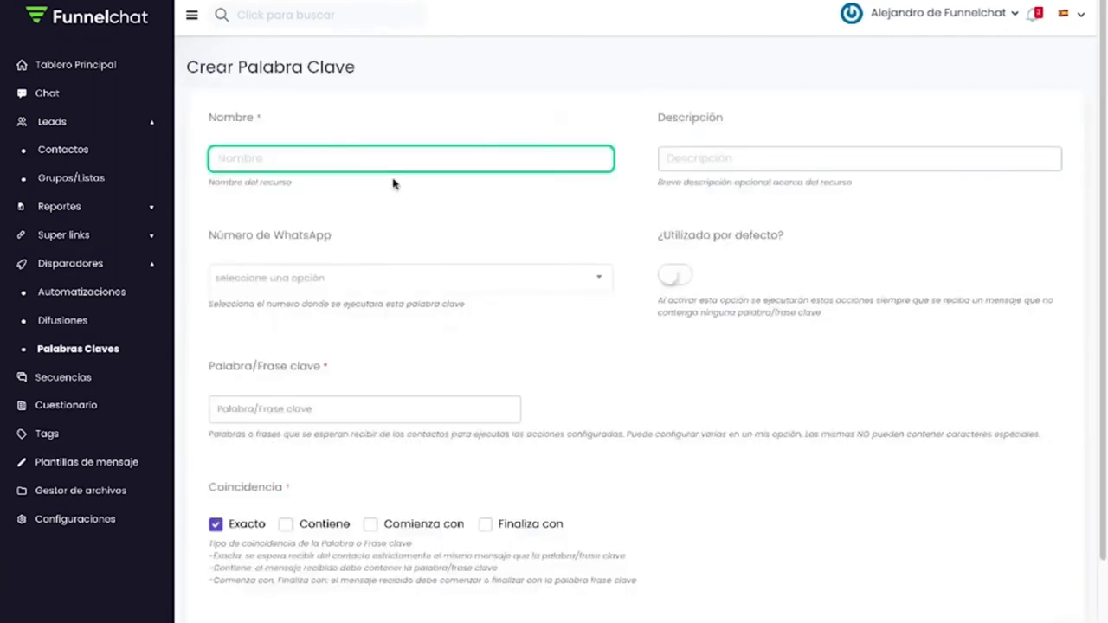
text(Informaicon)
click(392, 184)
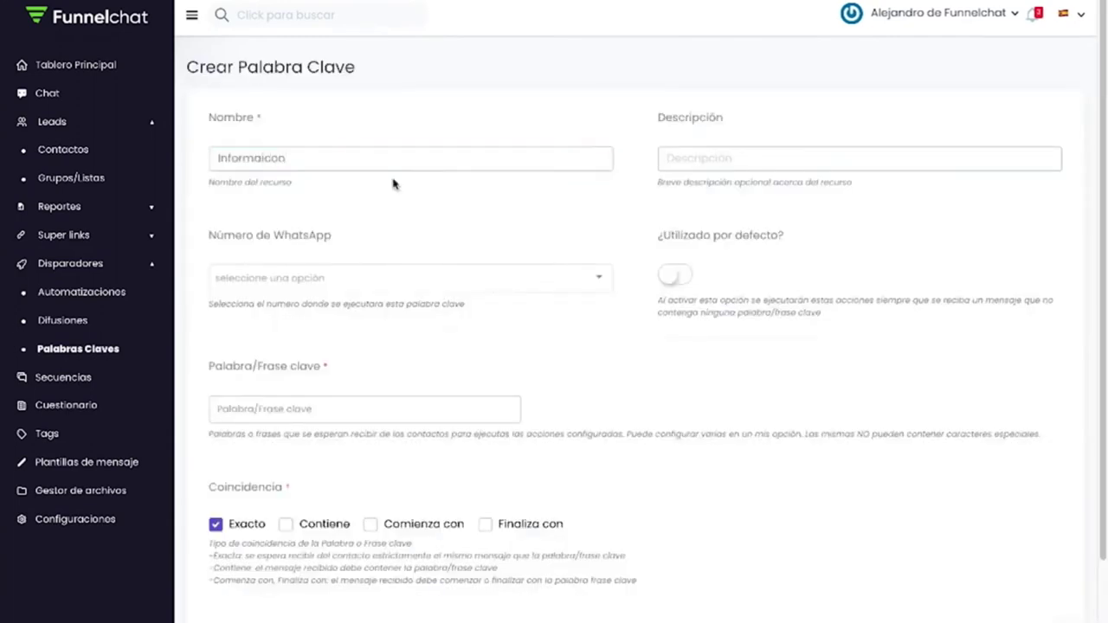
click(336, 160)
key(BackSpace)
key(BackSpace)
key(BackSpace)
key(BackSpace)
text(cio)
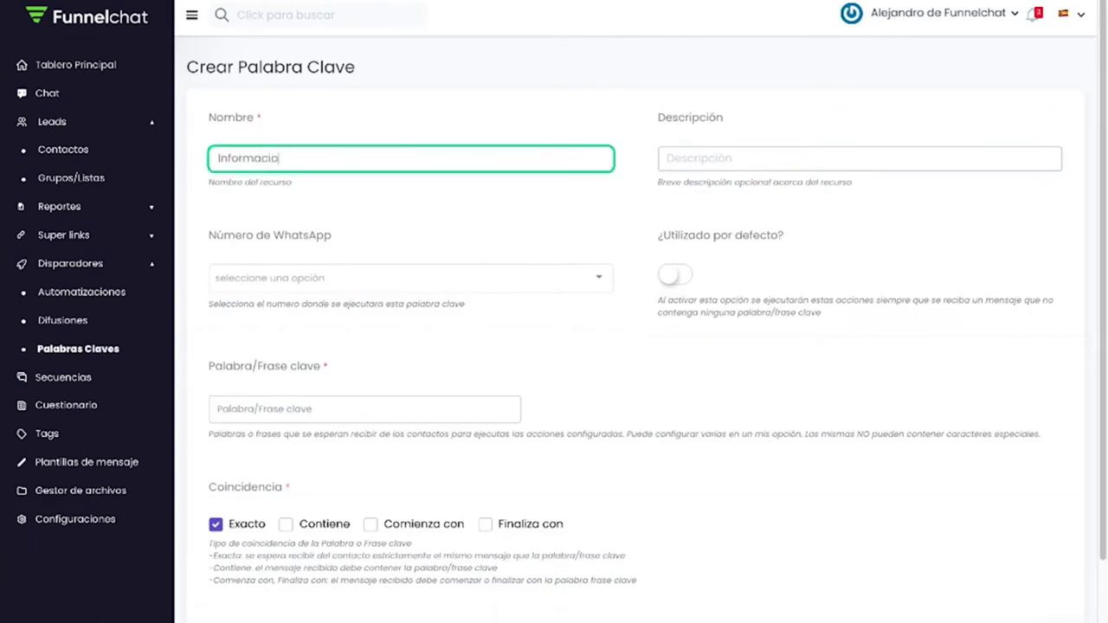
text(n)
Apply the keyword trigger to all available WhatsApp numbers using Todos los ítems
click(315, 274)
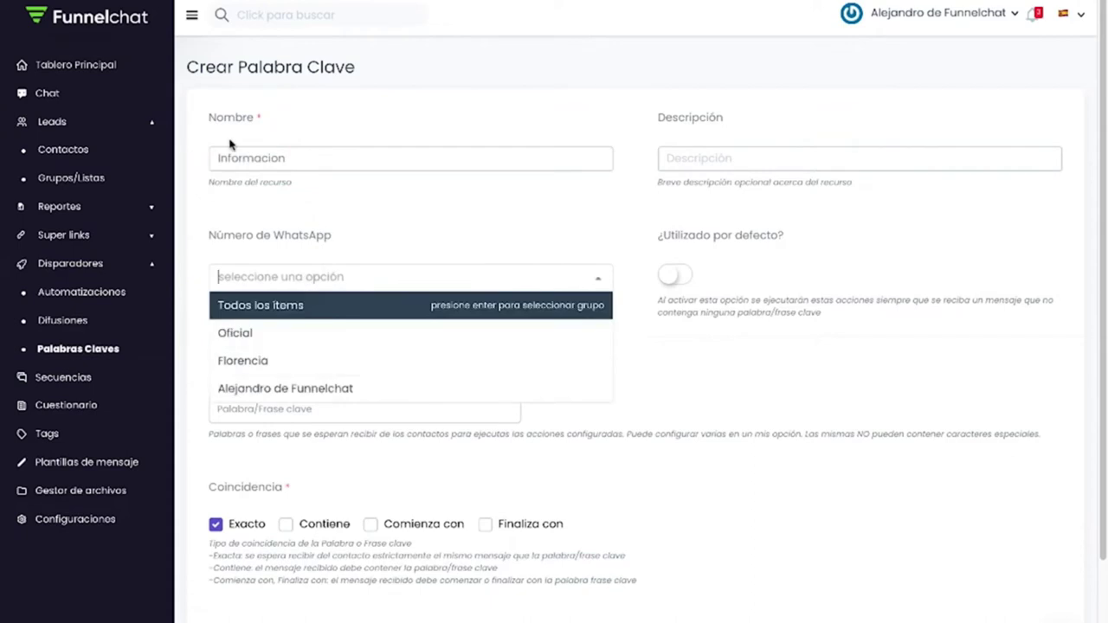
click(293, 299)
click(454, 271)
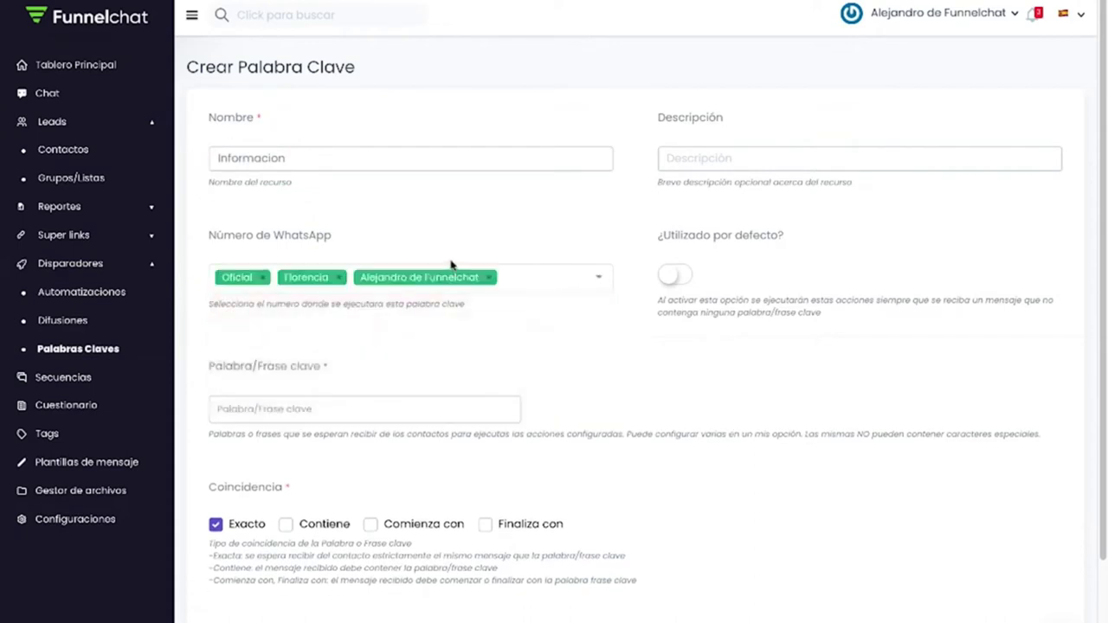
Add "informacion" as the keyword phrase that contacts are expected to send
scroll(285, 268, down, 1)
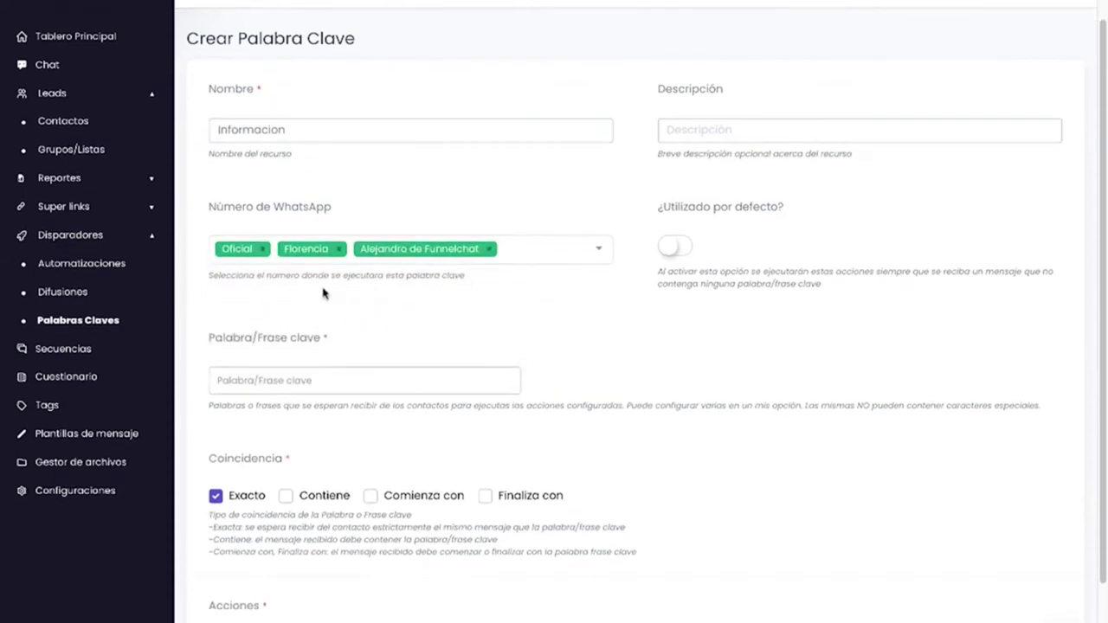
scroll(326, 293, down, 1)
scroll(326, 292, down, 1)
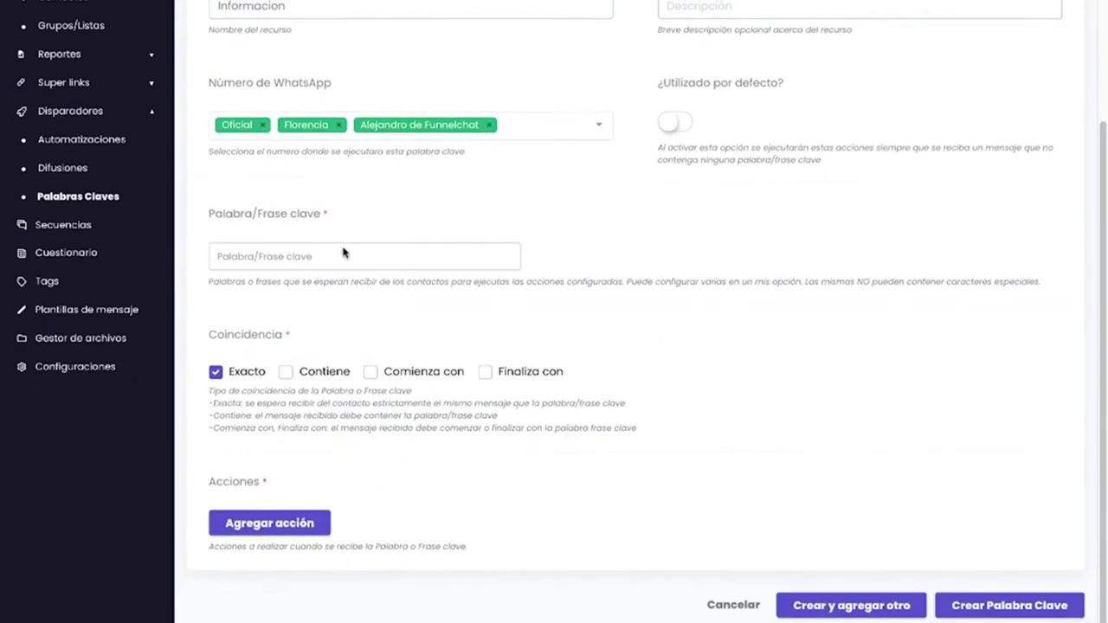
drag(209, 215, 323, 218)
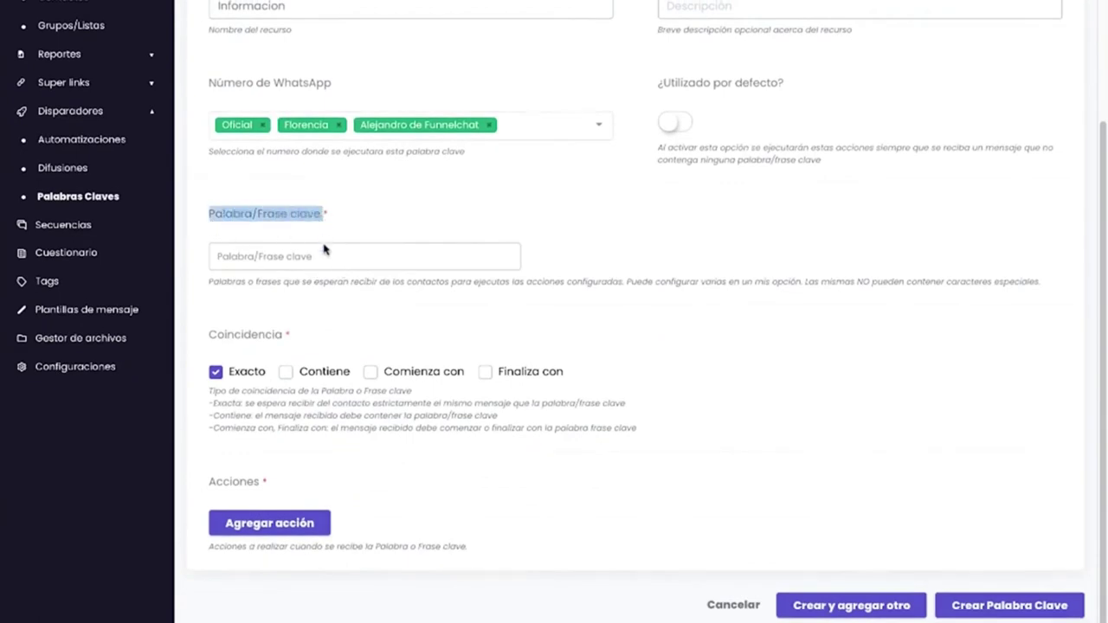
click(322, 256)
text(informacion)
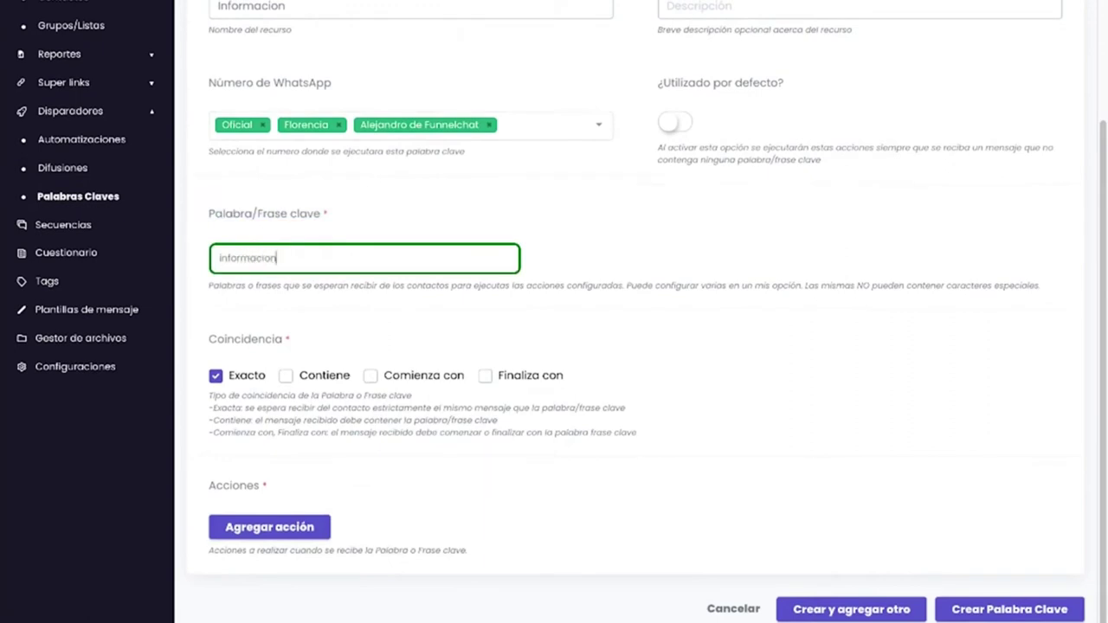
key(Return)
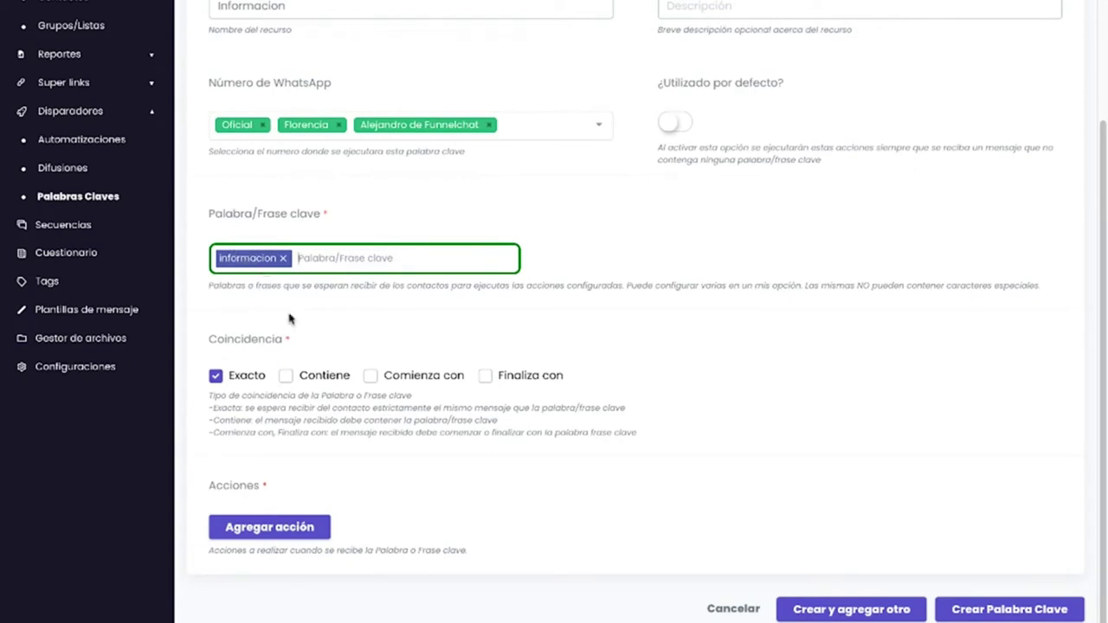
Try the match types Contiene, Comienza con and Finaliza con, and return to Exacto
click(286, 375)
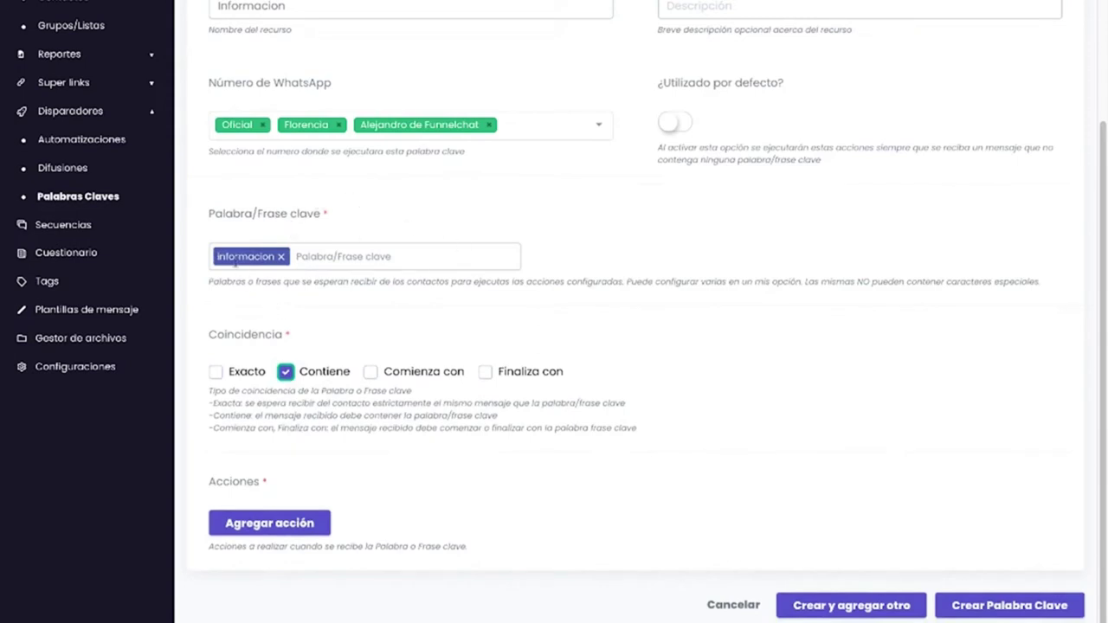
click(372, 374)
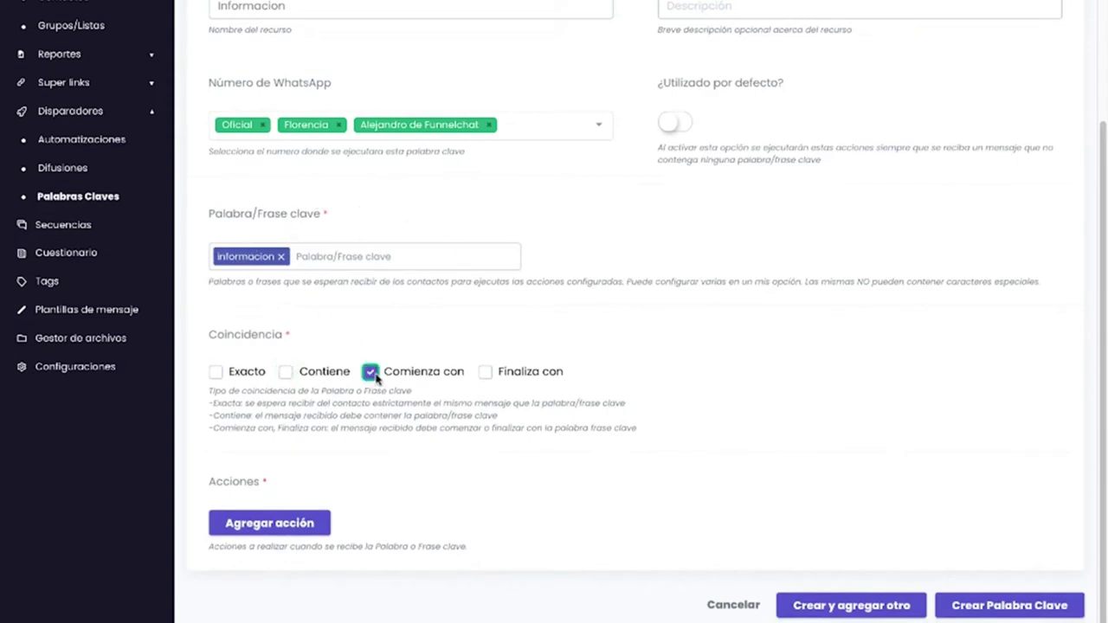
click(487, 374)
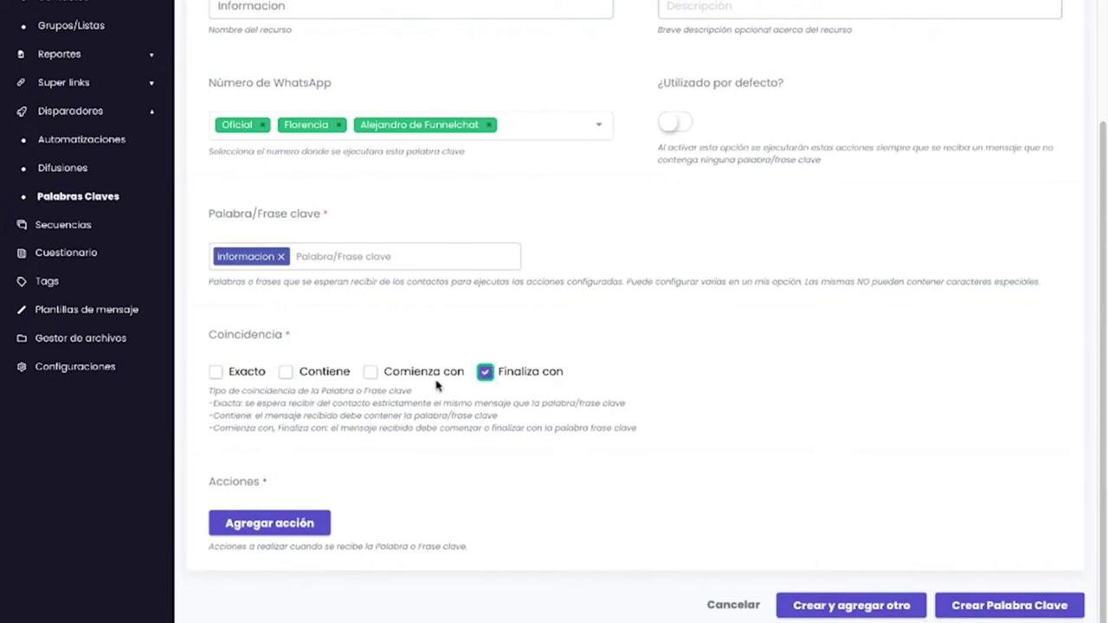
click(291, 374)
click(248, 374)
Try adding "ayuda" as a second keyword phrase and remove it again
click(327, 256)
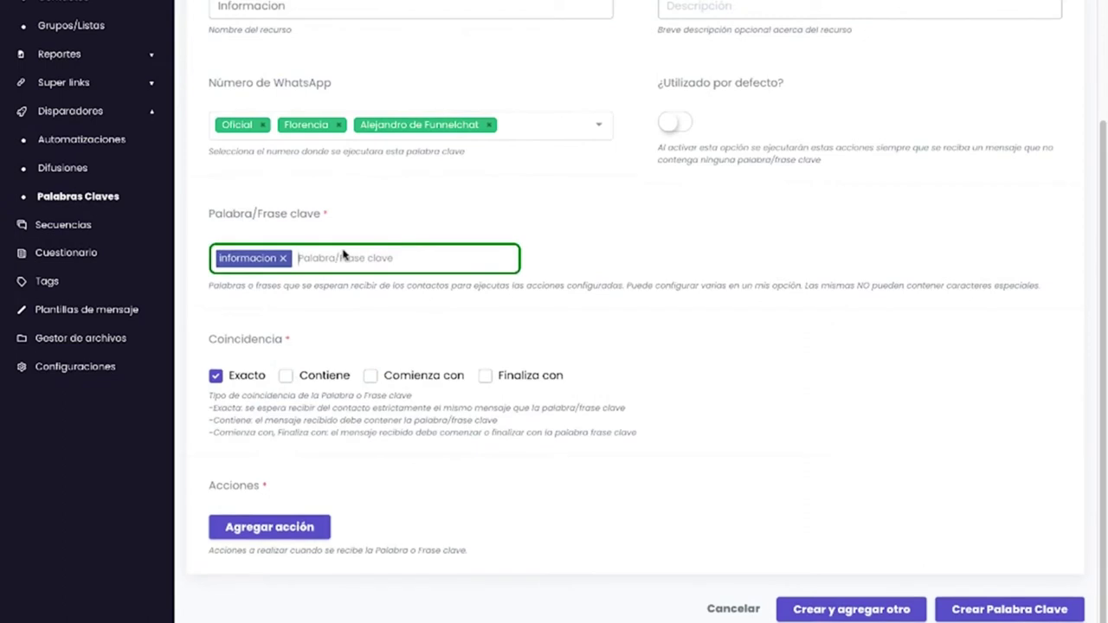
text(ay)
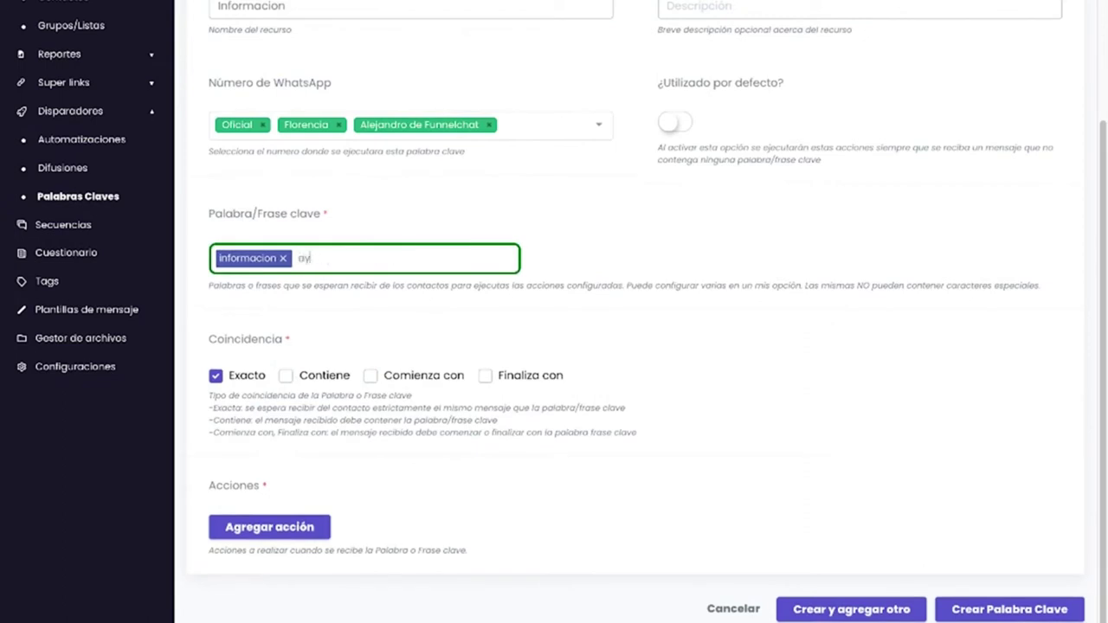
text(ydauda)
key(Return)
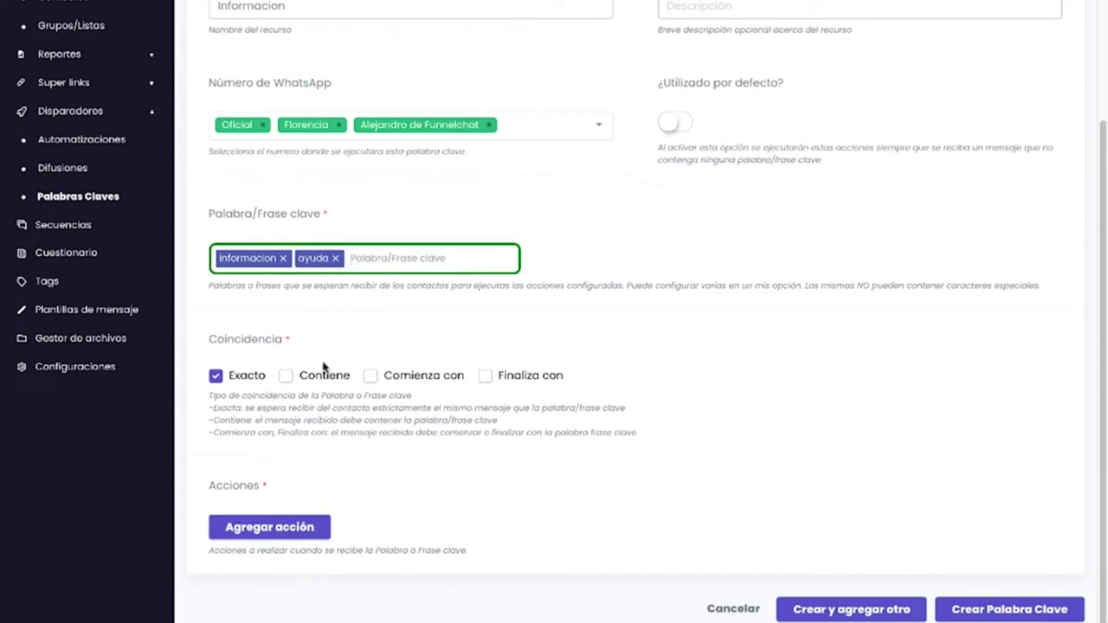
click(335, 258)
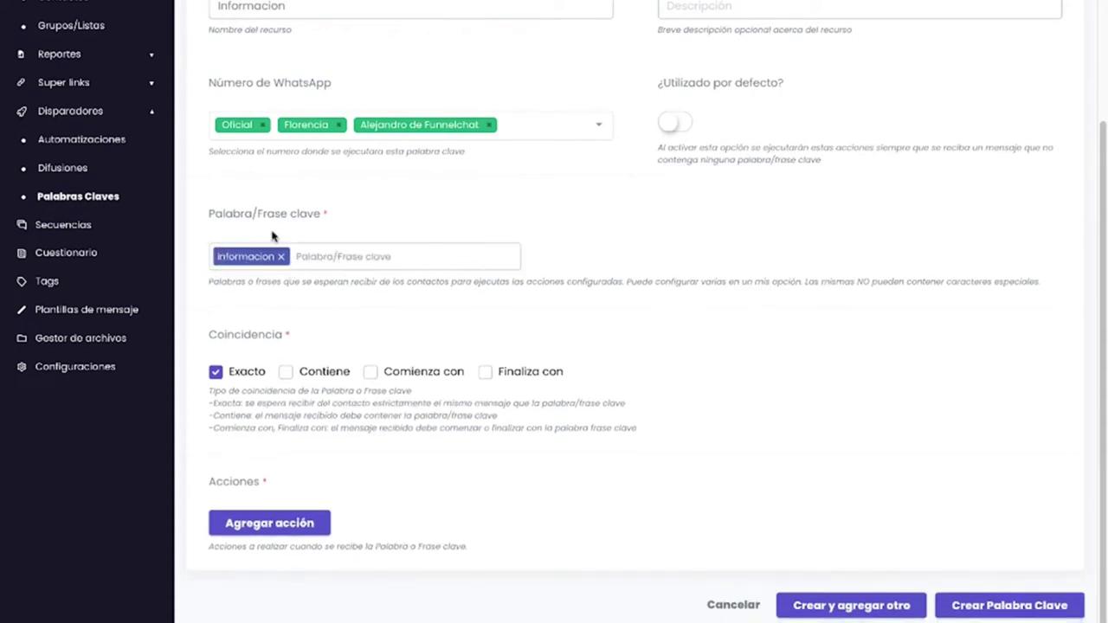
Set the keyword's match type to Contiene
click(287, 372)
Try adding an Enviar mensaje action to the keyword trigger, delete it and look over the available action types
click(269, 530)
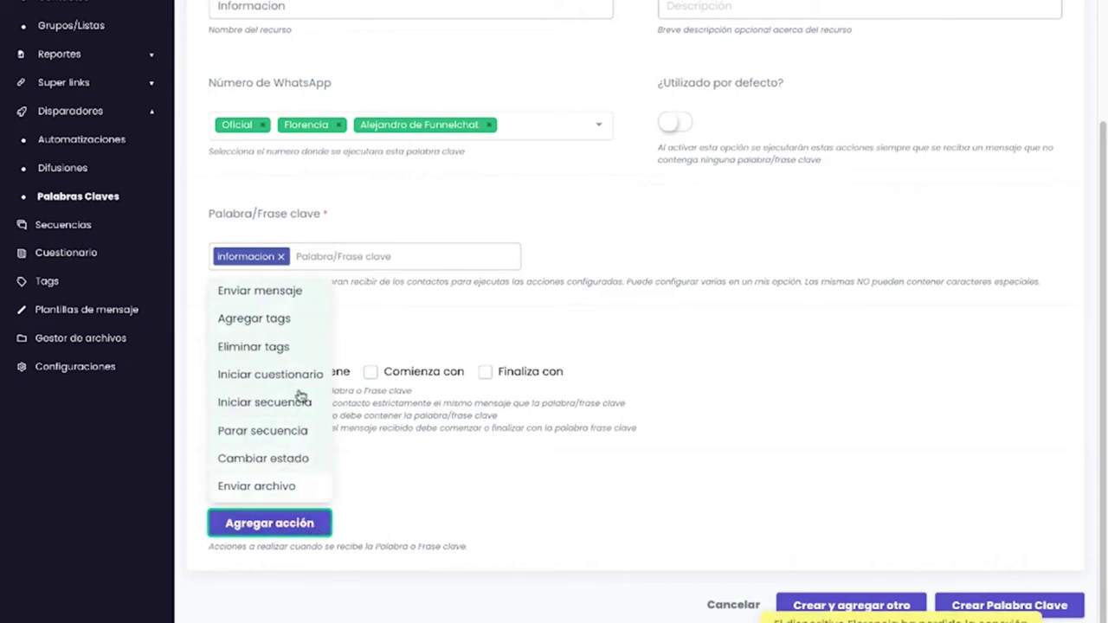
click(290, 291)
scroll(259, 450, down, 2)
click(221, 433)
click(295, 523)
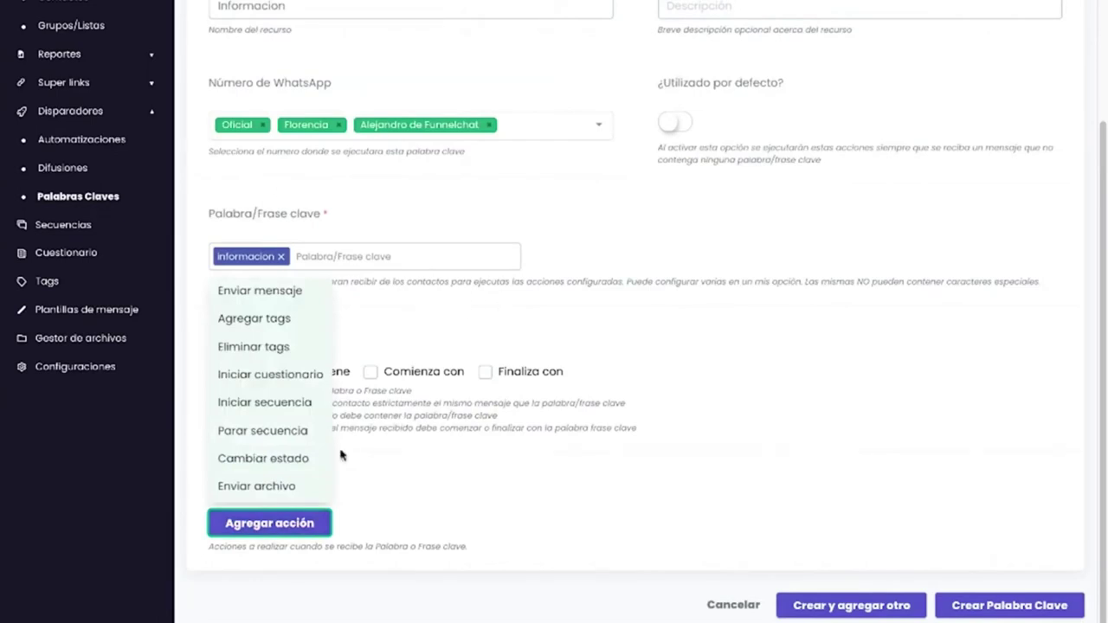
click(300, 515)
scroll(517, 360, up, 1)
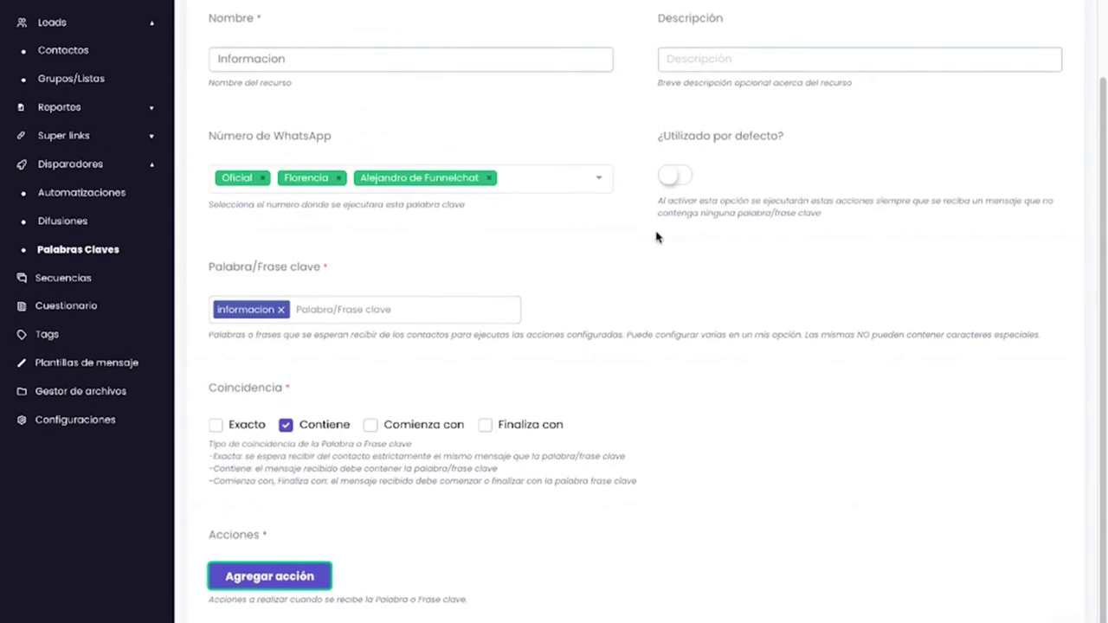
scroll(614, 269, up, 1)
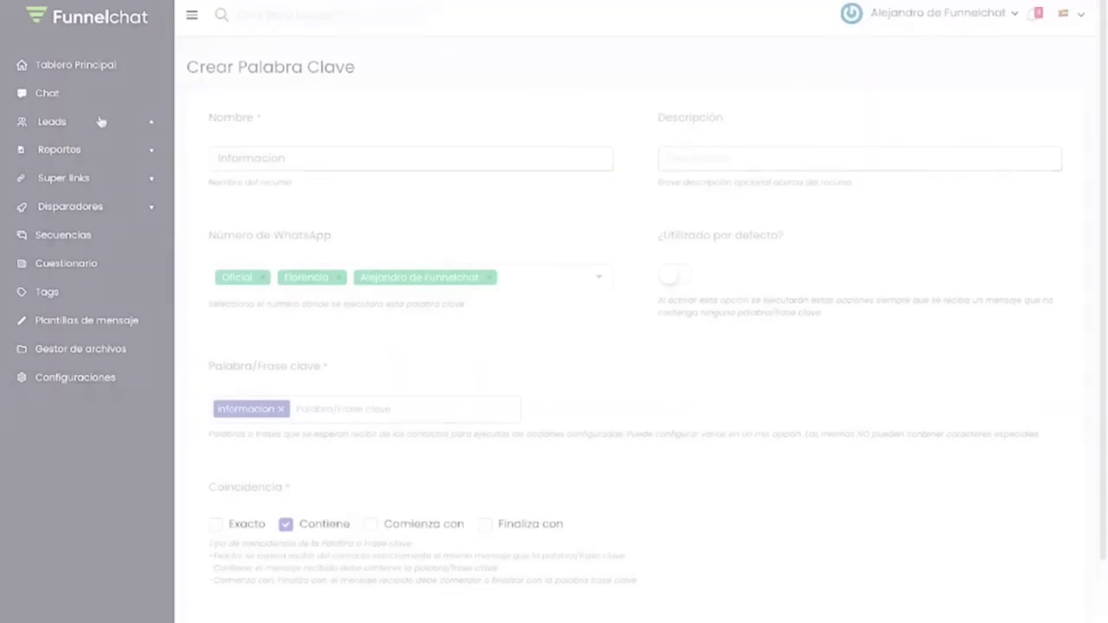
Start a new automation under Disparadores and name it "Salio de grupo"
click(100, 209)
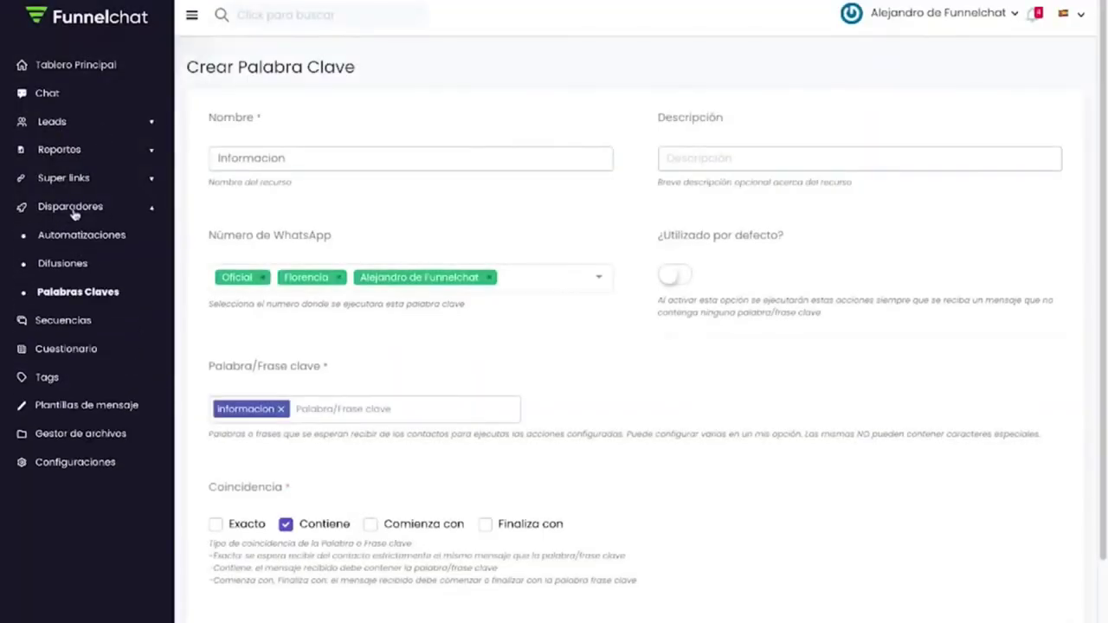
click(86, 237)
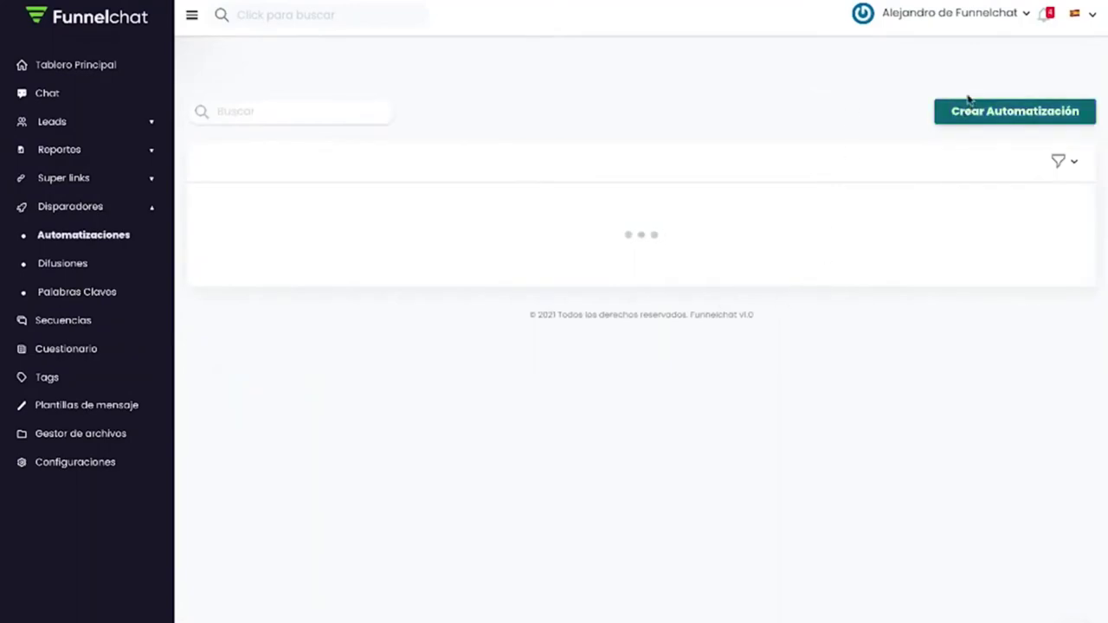
click(982, 118)
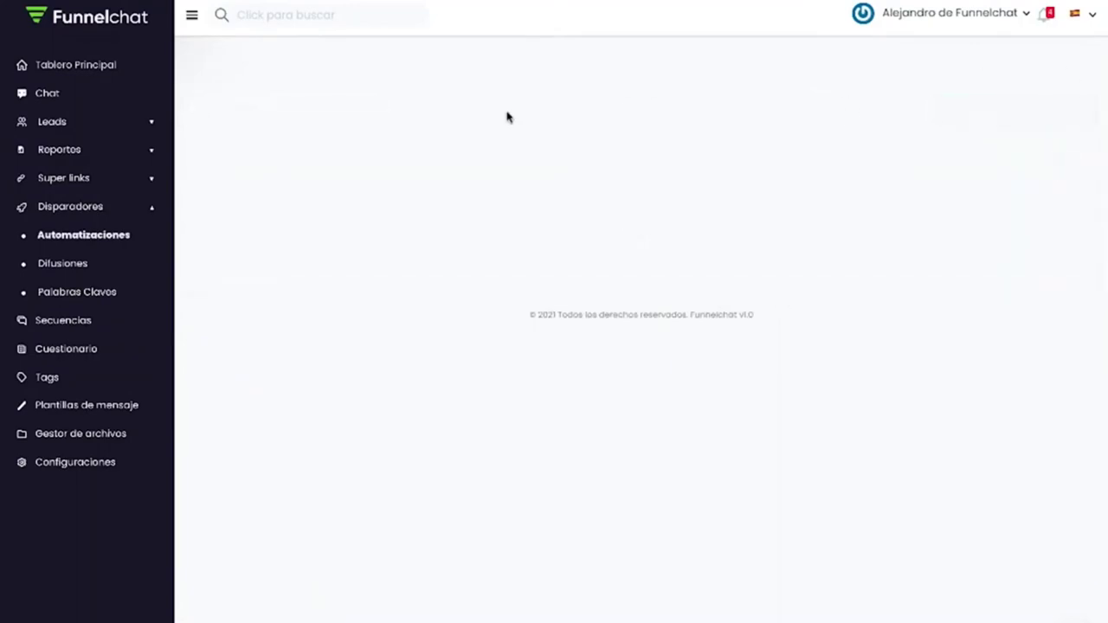
click(367, 164)
text(Salio de grupo)
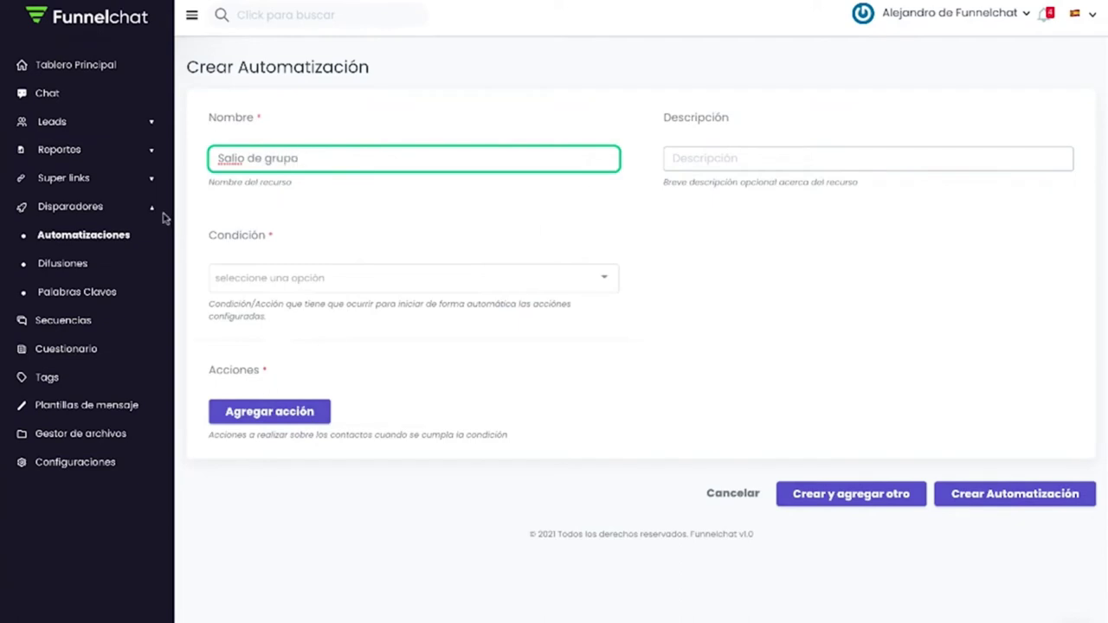
Set the automation's condition to Abandona grupo for the #Comunidad Funnelchat group
click(222, 277)
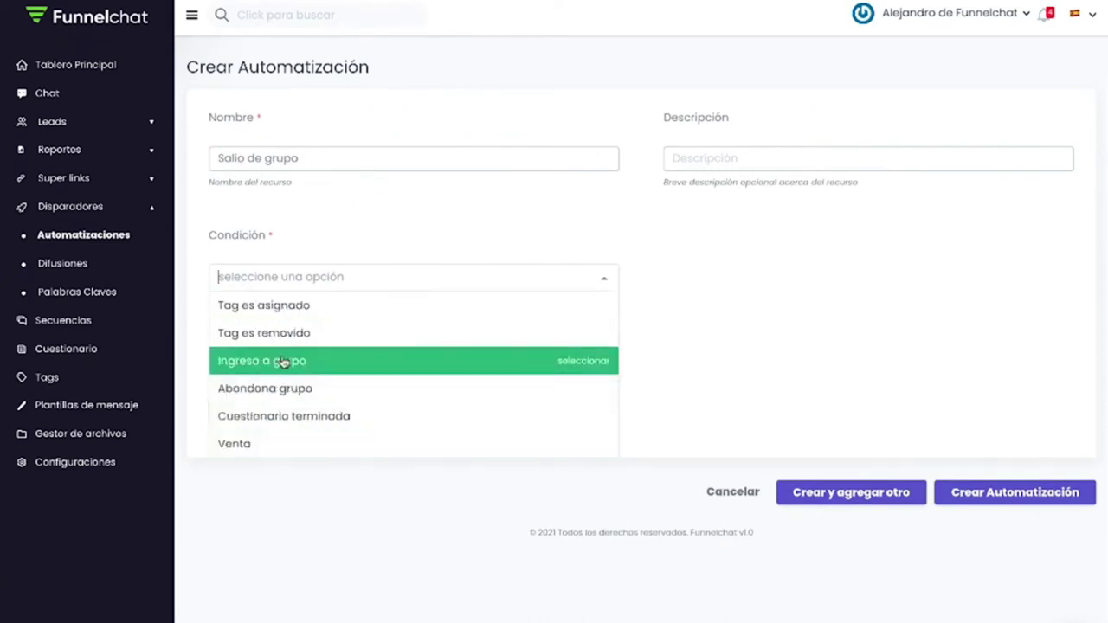
click(274, 395)
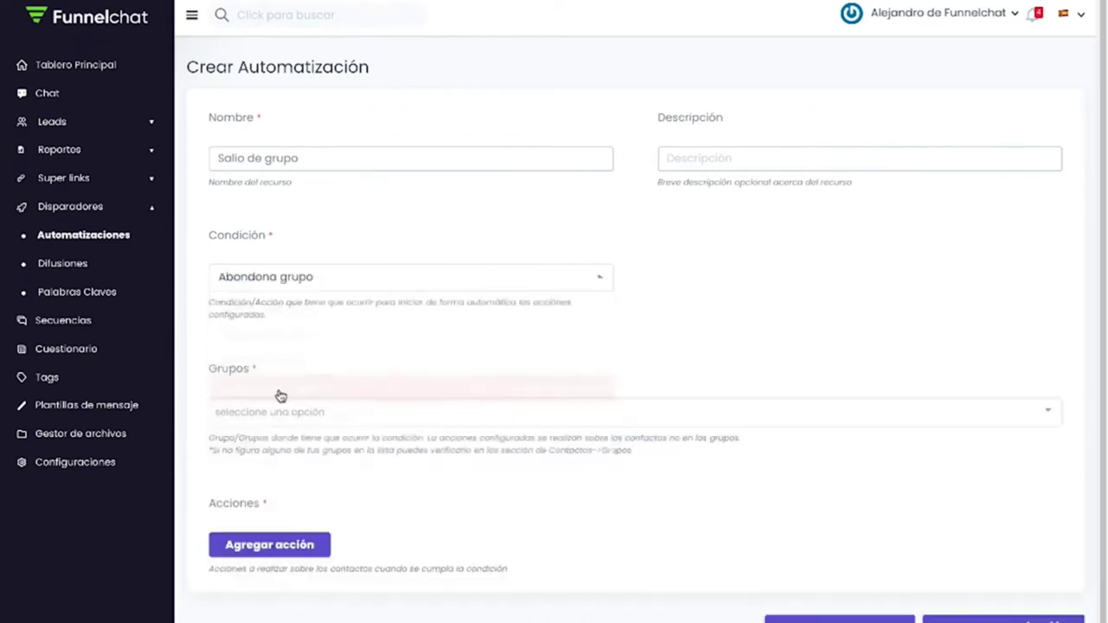
click(292, 410)
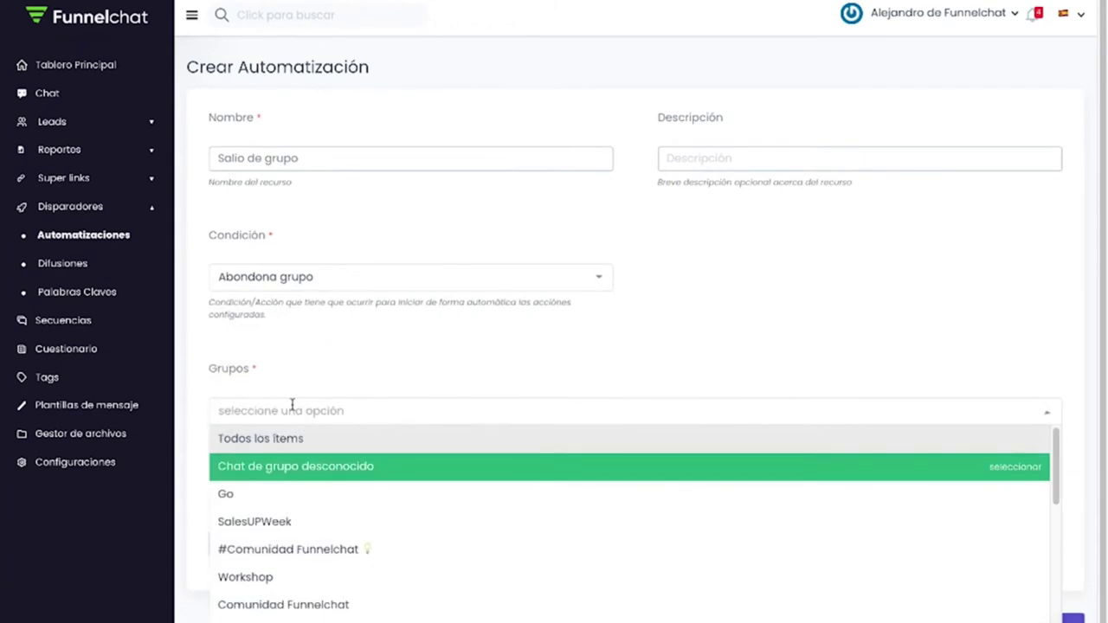
scroll(332, 564, down, 3)
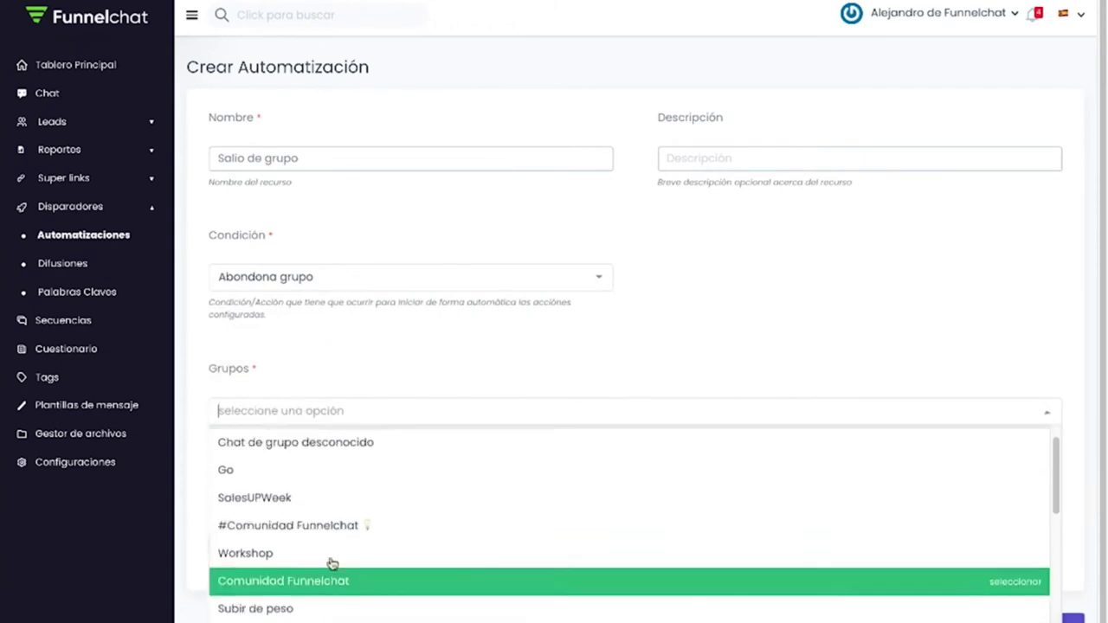
scroll(331, 564, up, 2)
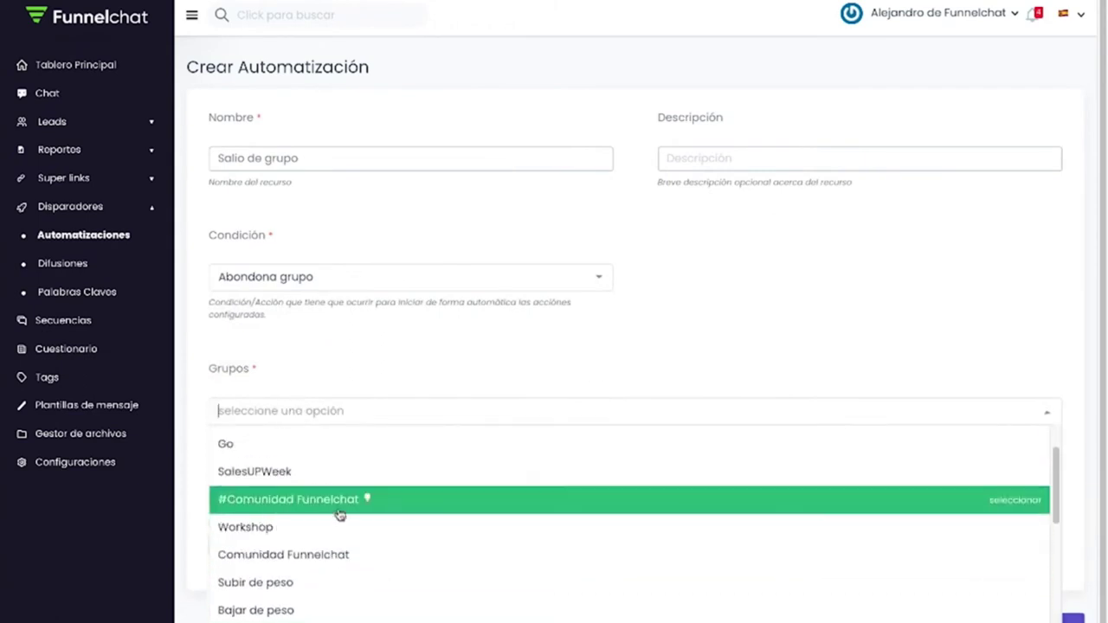
click(366, 497)
click(375, 391)
scroll(376, 391, down, 1)
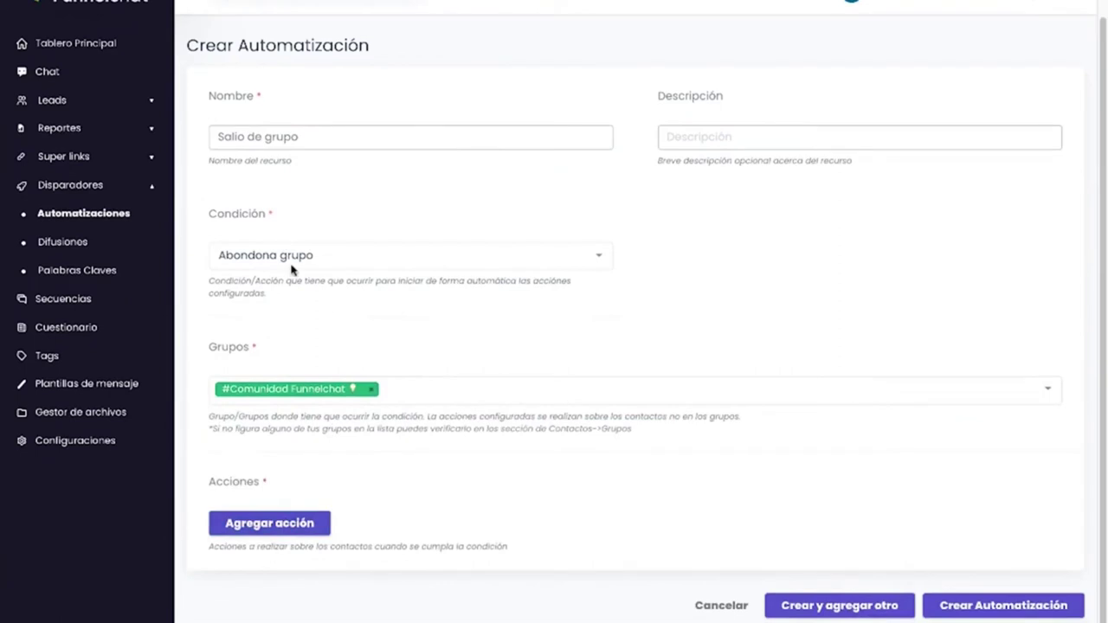
Add an Enviar mensaje action reading "Vi que saliste del grupo de WhatsApp, me gustaria saber la razon para que podamos ayudarte."
click(305, 525)
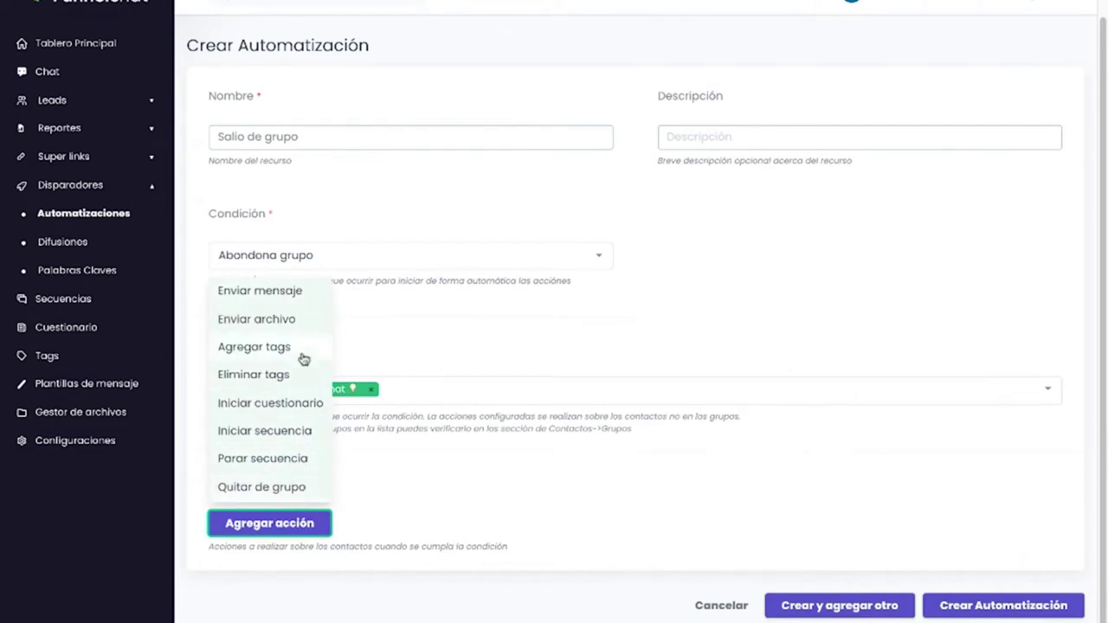
click(288, 299)
scroll(436, 450, down, 2)
click(497, 391)
text(iste del grupo de Whatsap)
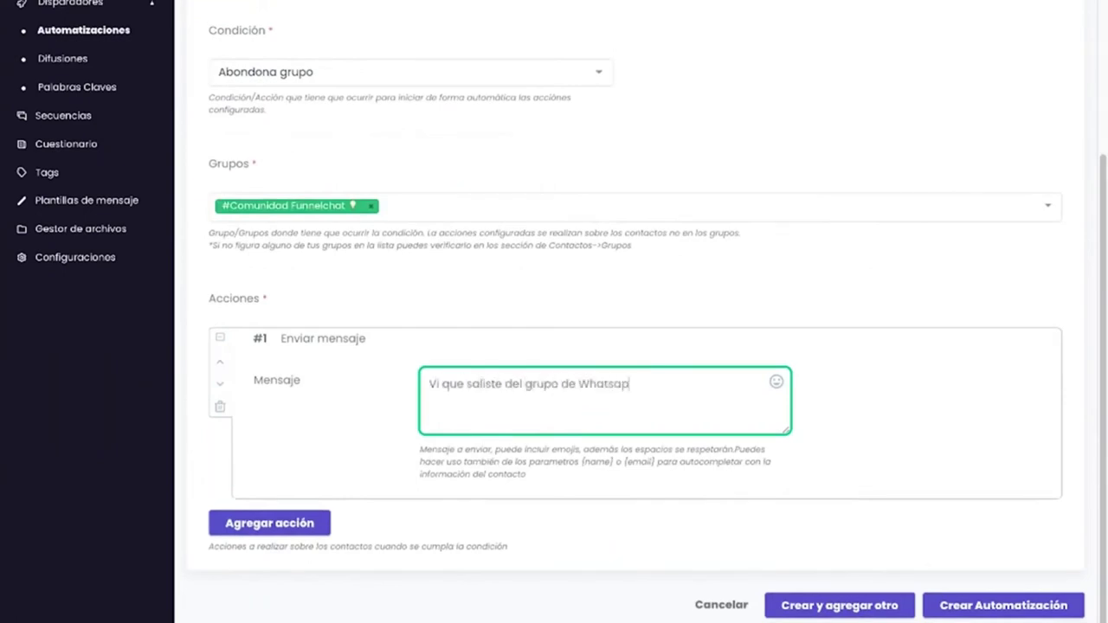
text(, me gustaria )
text(ab)
key(BackSpace)
key(BackSpace)
text(saber la razon p)
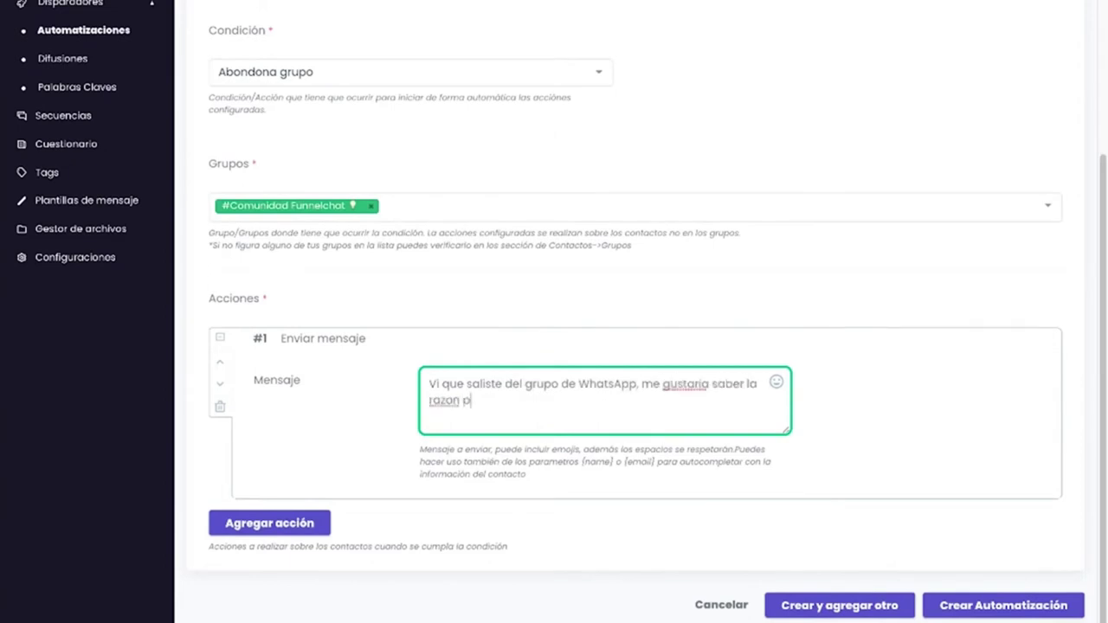
text(ara que podamos ayudarte.)
scroll(346, 493, up, 3)
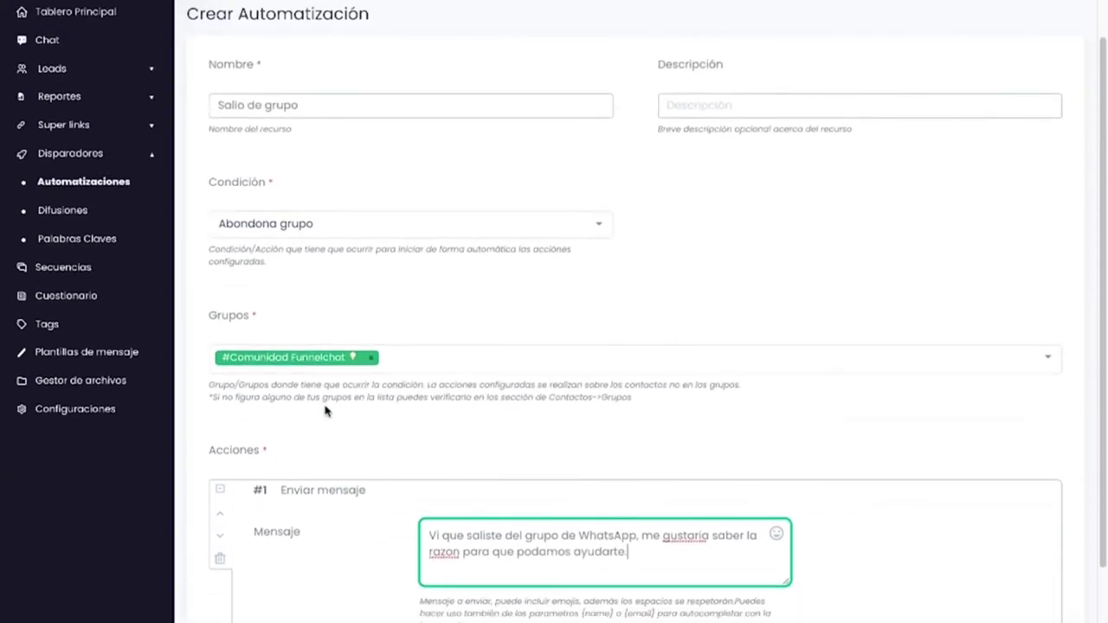
scroll(325, 411, down, 1)
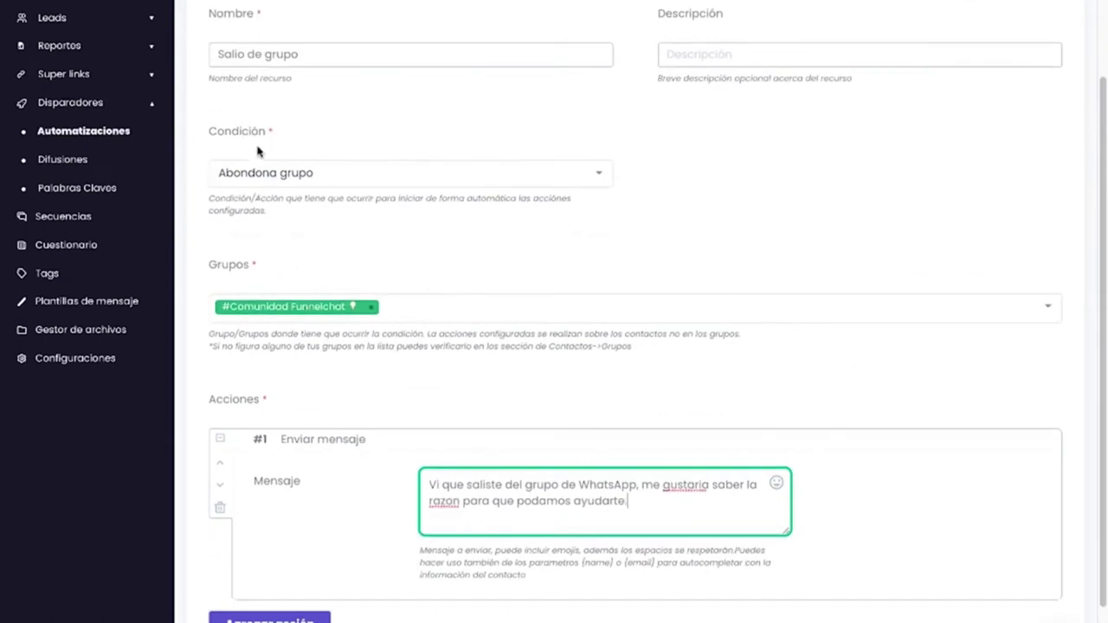
click(270, 173)
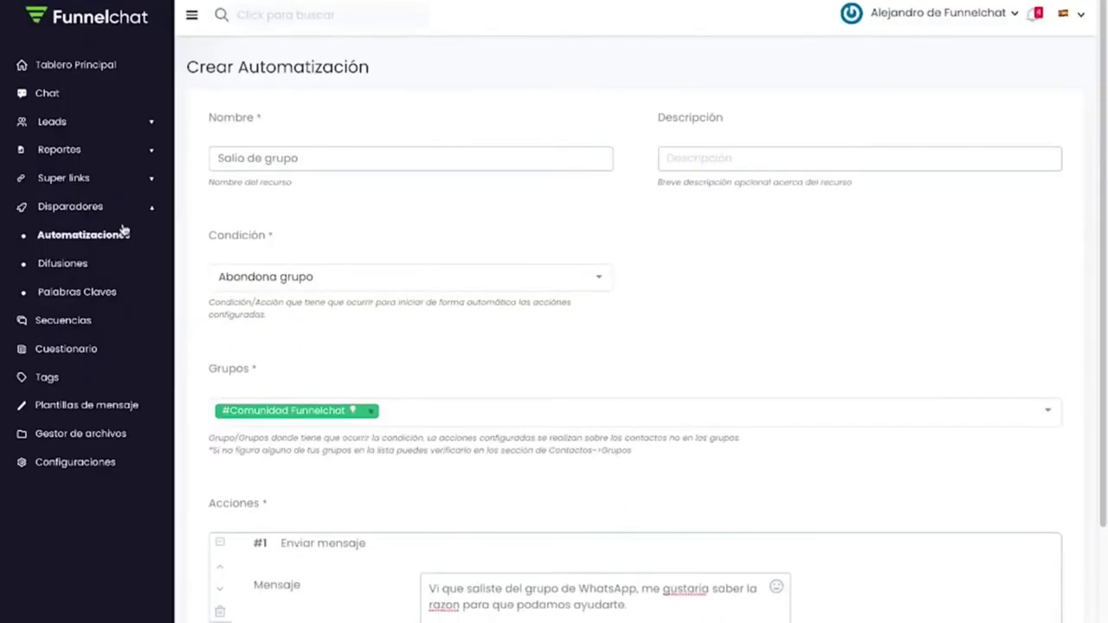
click(124, 217)
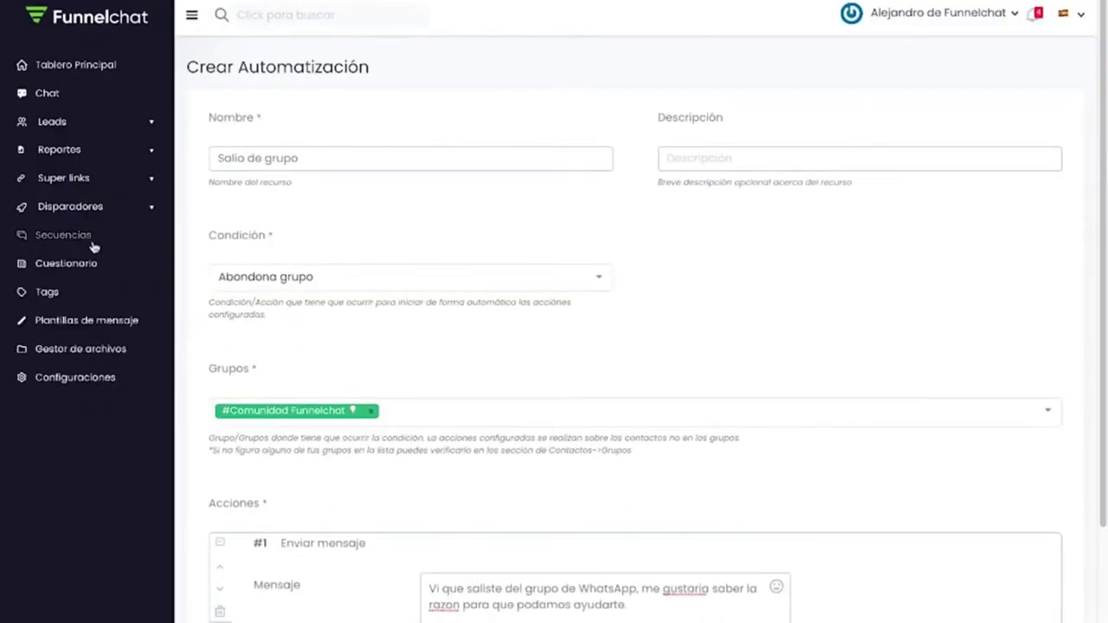
click(93, 216)
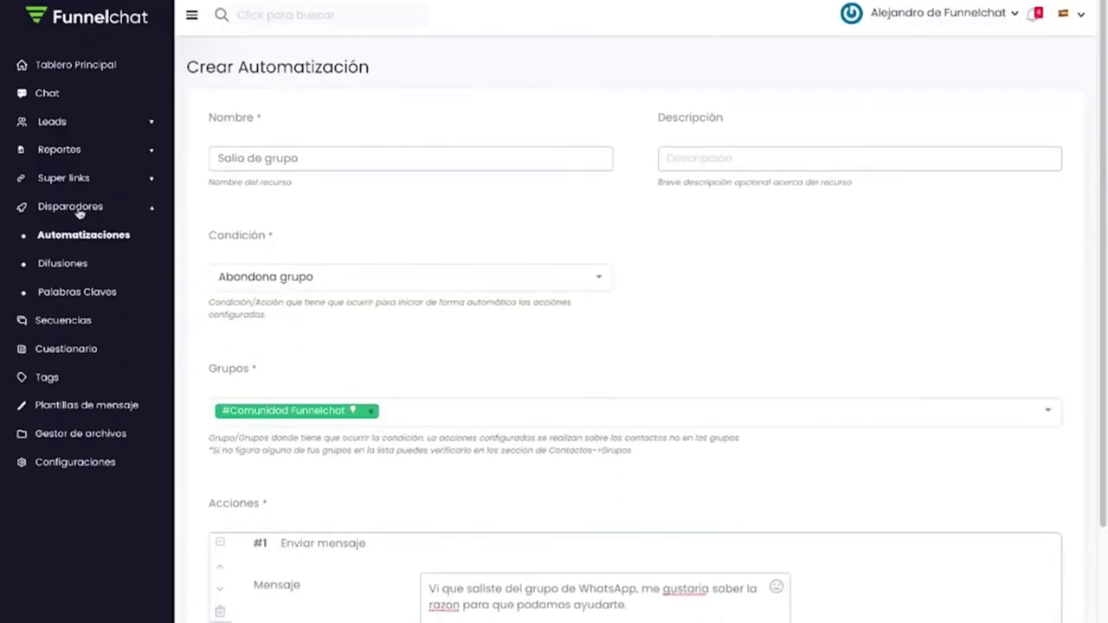
Start a new broadcast in Difusiones and name it "Estamos en vivo"
click(56, 267)
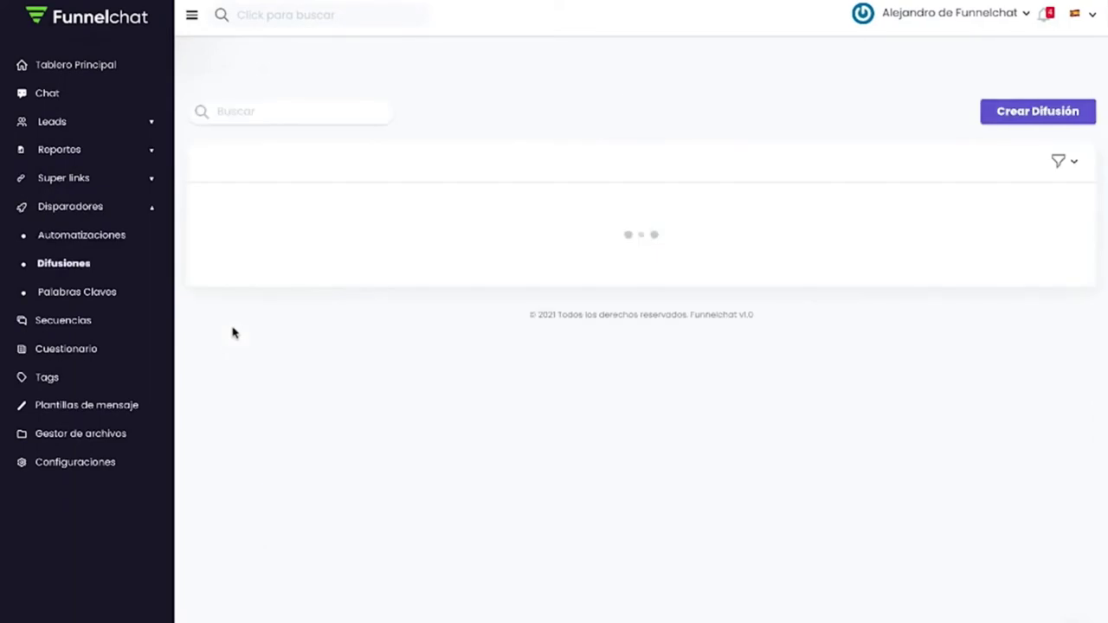
click(1037, 108)
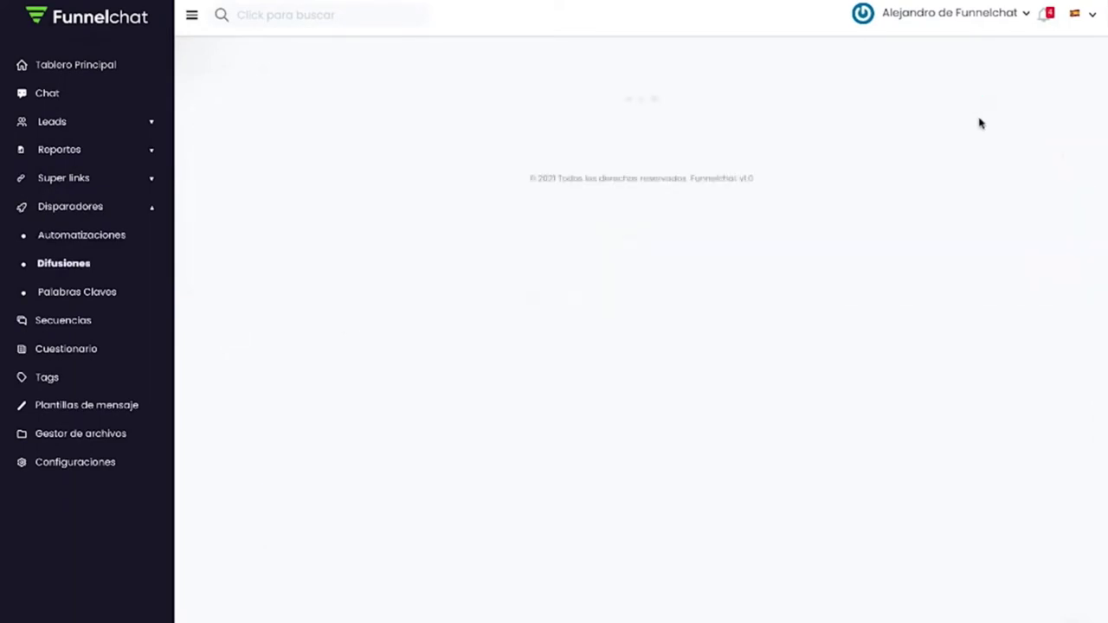
click(381, 163)
text(Estamos en vivo)
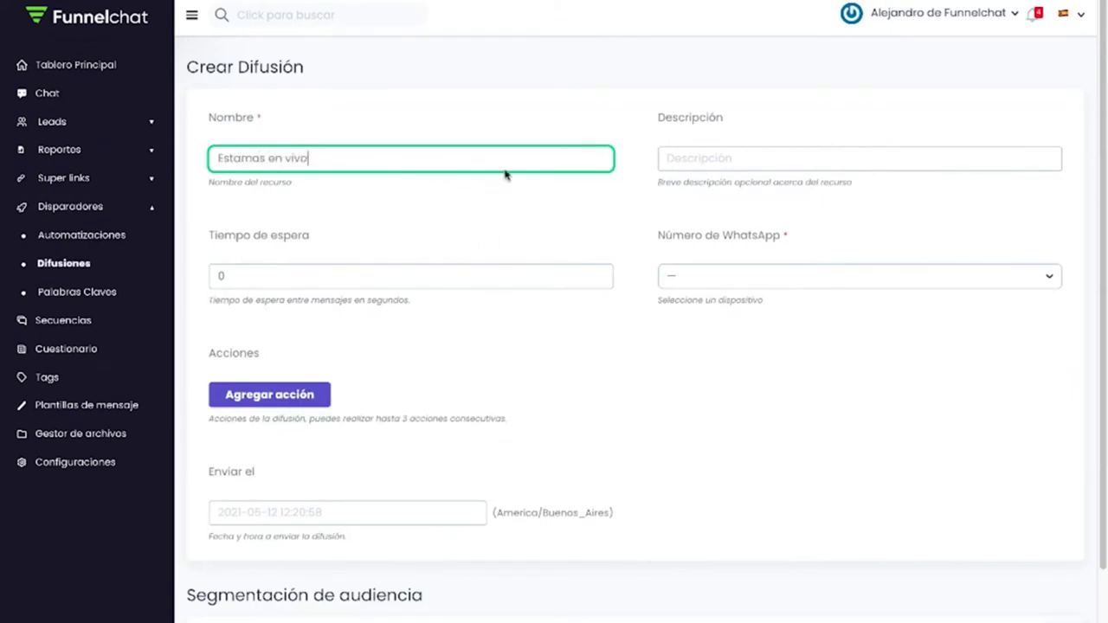
Choose the first listed WhatsApp device as the broadcast's sending number
scroll(407, 304, down, 1)
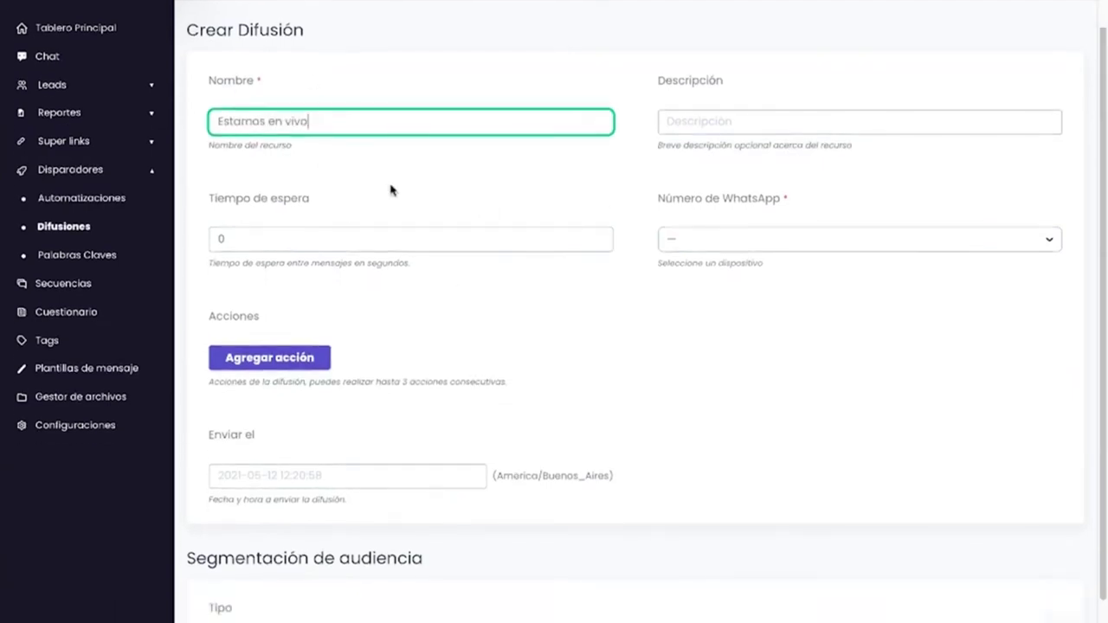
scroll(401, 344, down, 3)
right_click(352, 289)
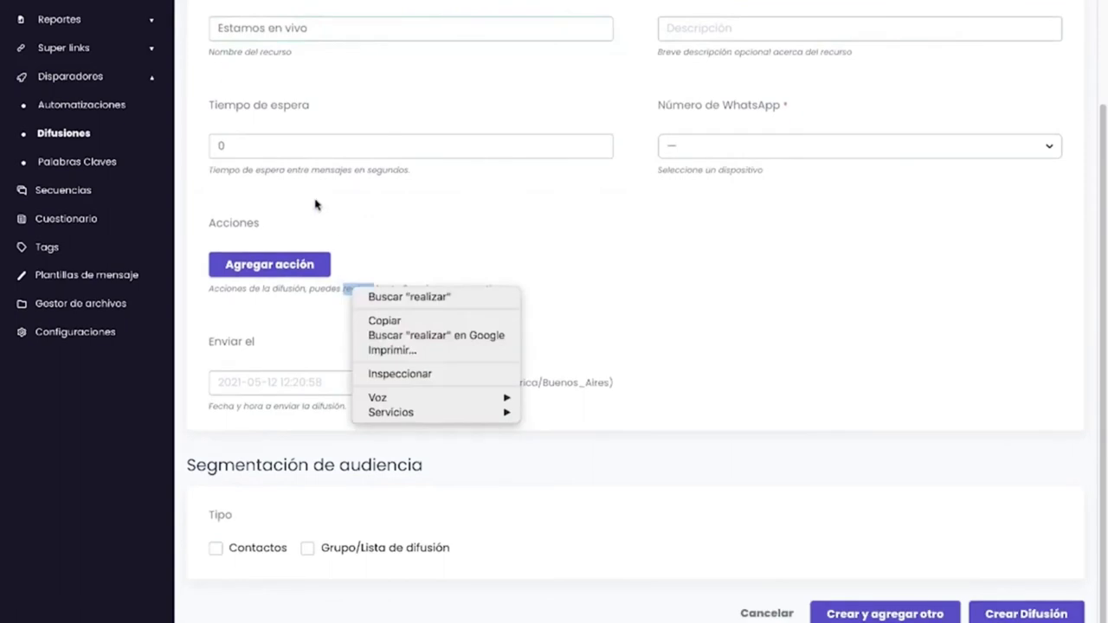
click(726, 162)
click(725, 147)
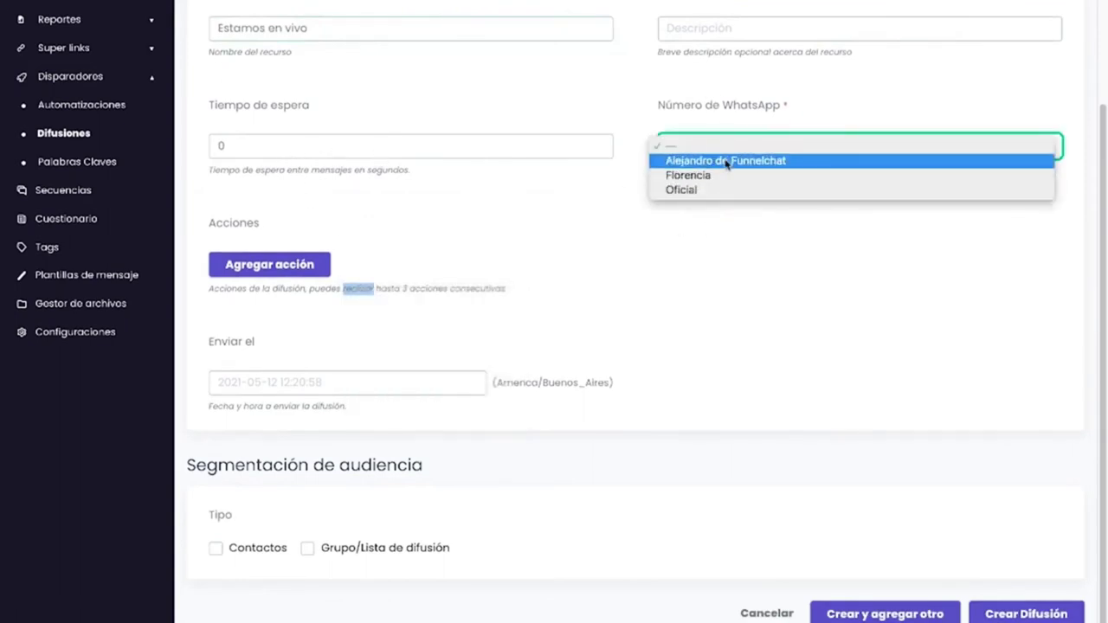
click(713, 163)
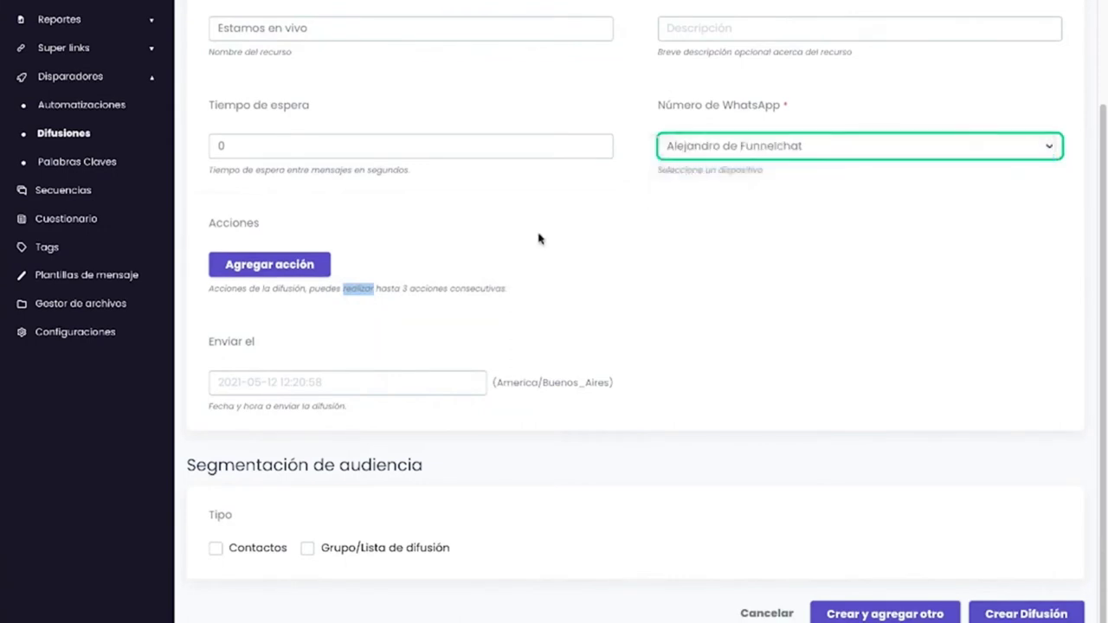
click(289, 268)
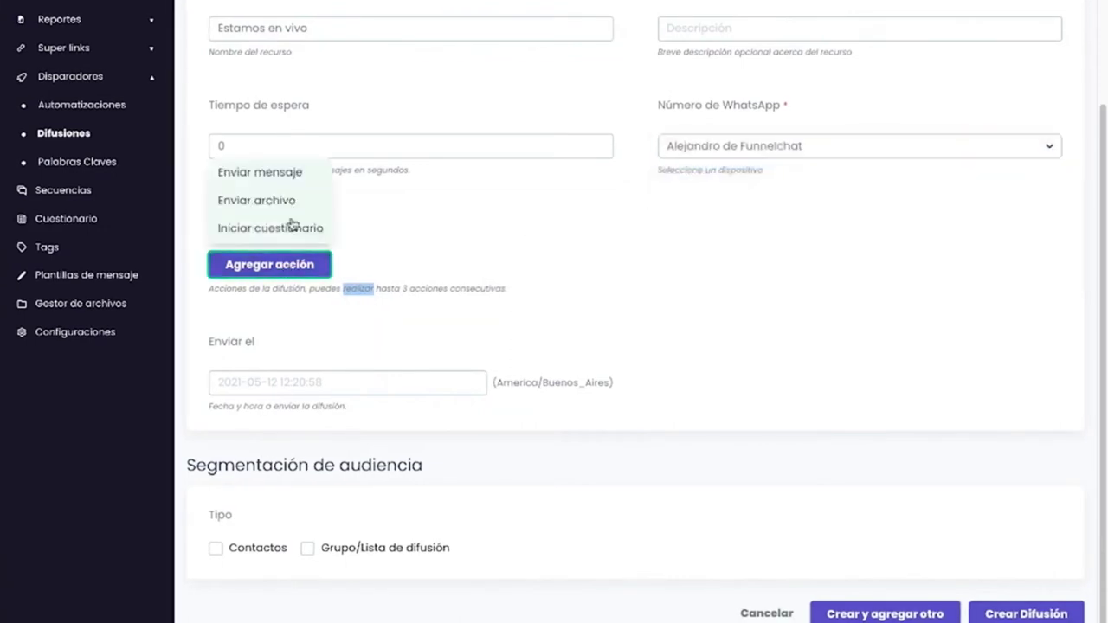
click(292, 170)
click(493, 346)
text(Estamos a)
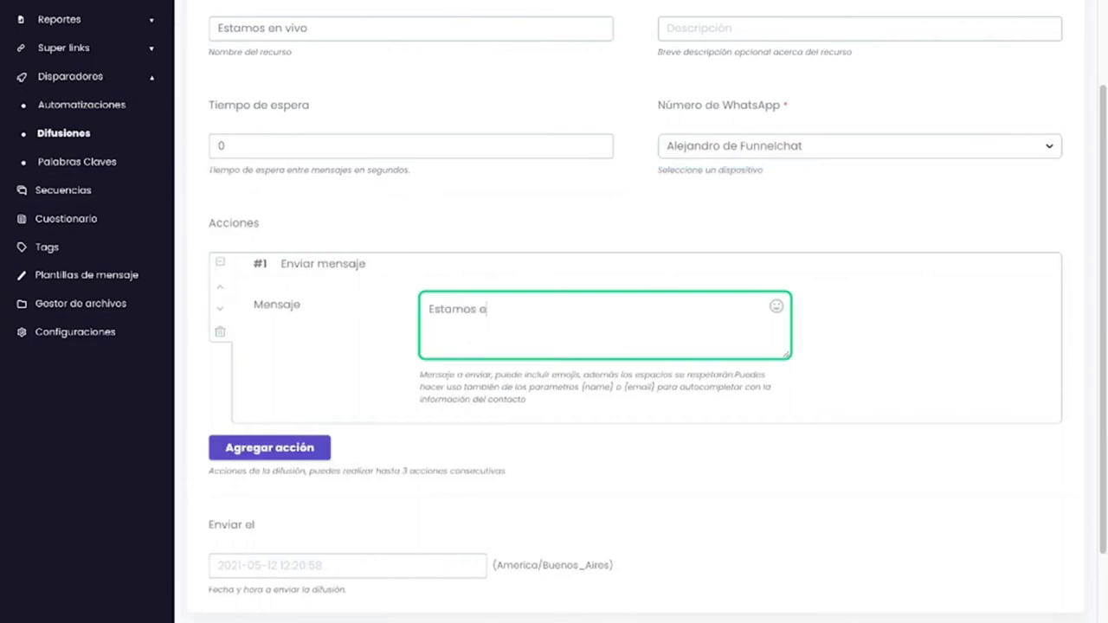
text(vivo ingresa ahora)
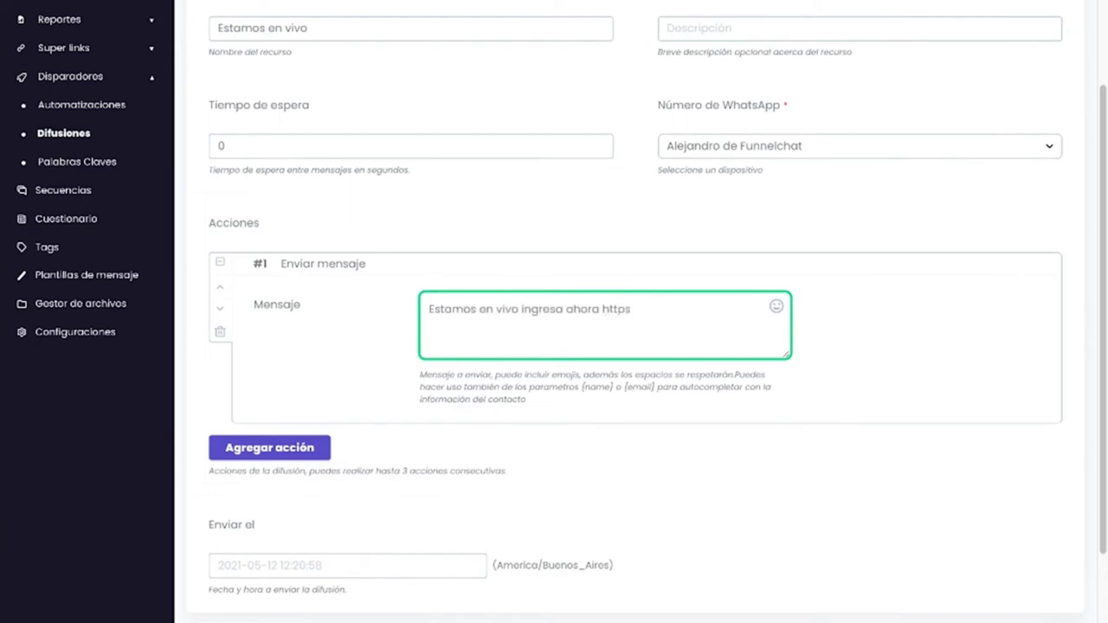
text(https://youtbe.com)
Schedule the broadcast to be sent on 2021-05-13 at 16:00:00
scroll(376, 463, down, 3)
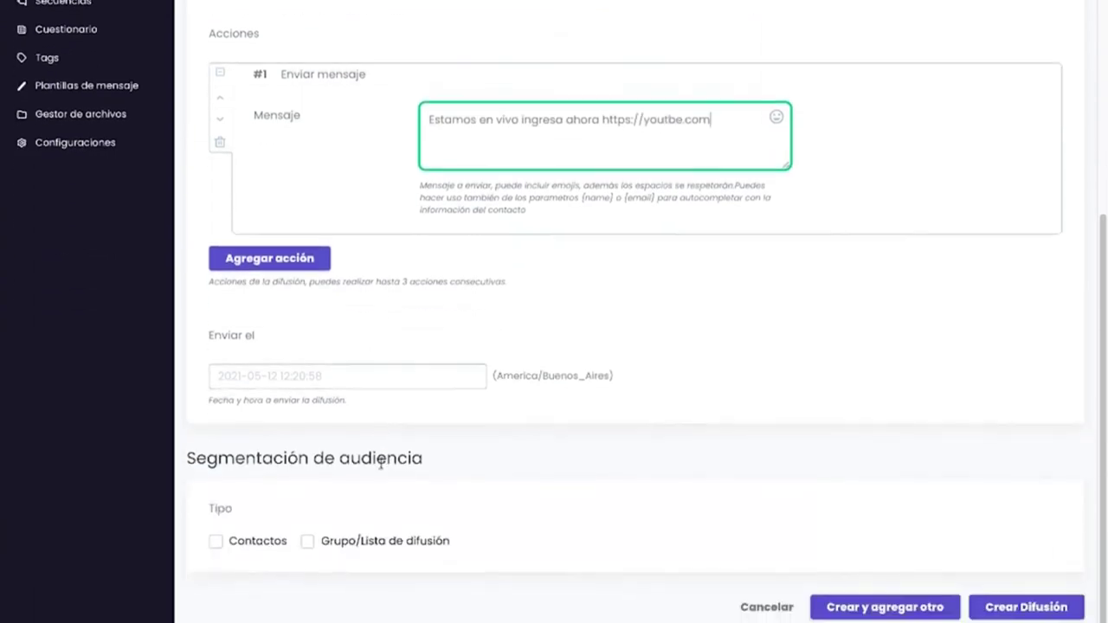
click(300, 379)
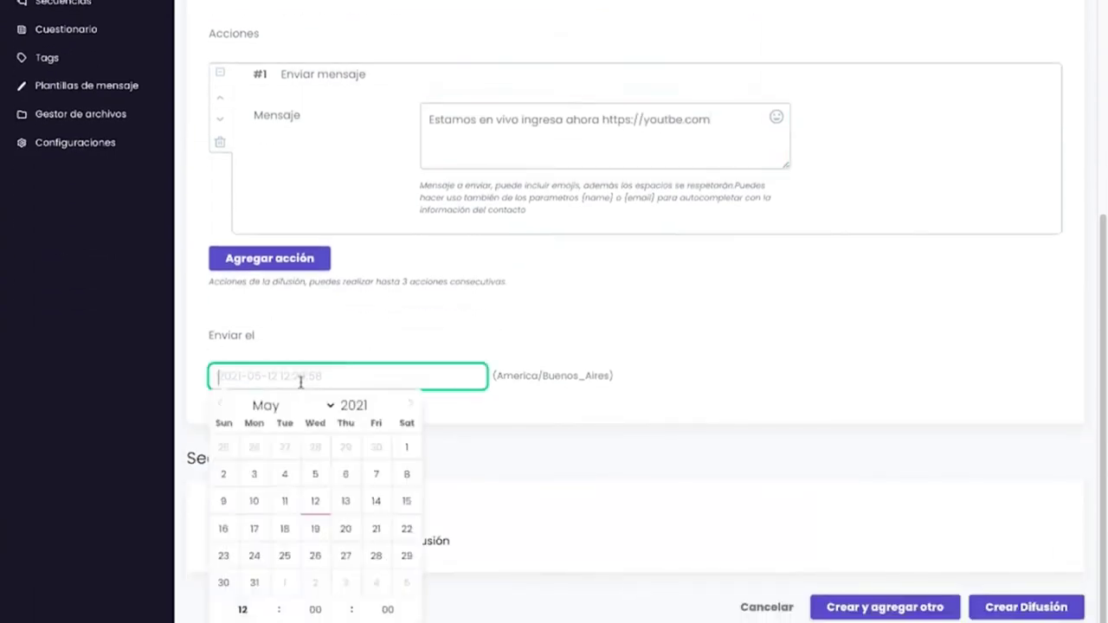
click(346, 502)
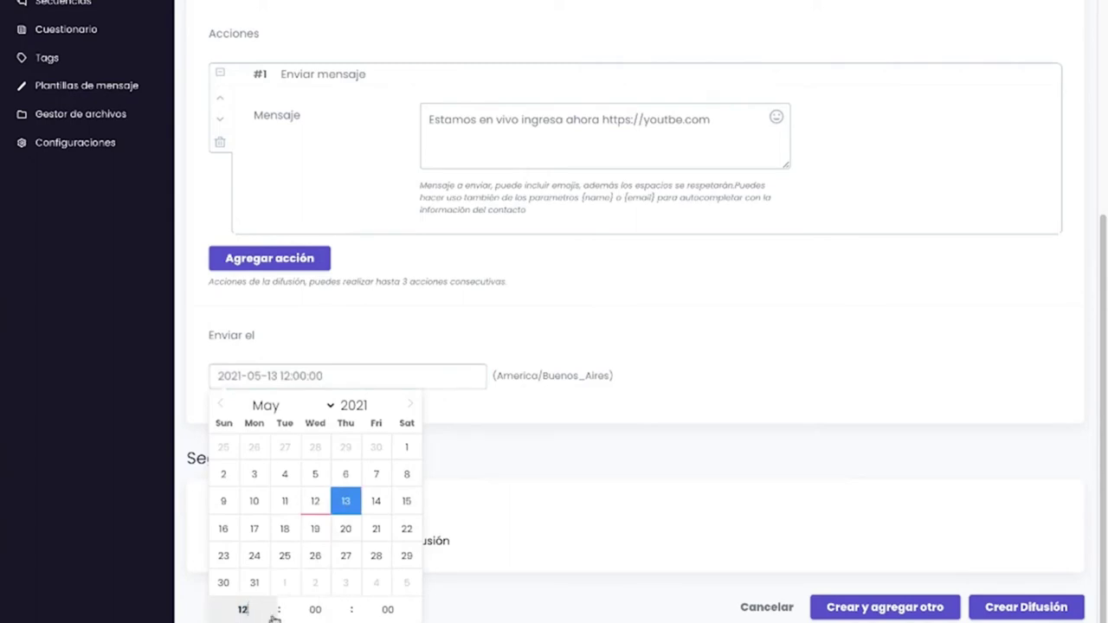
text(16)
click(654, 444)
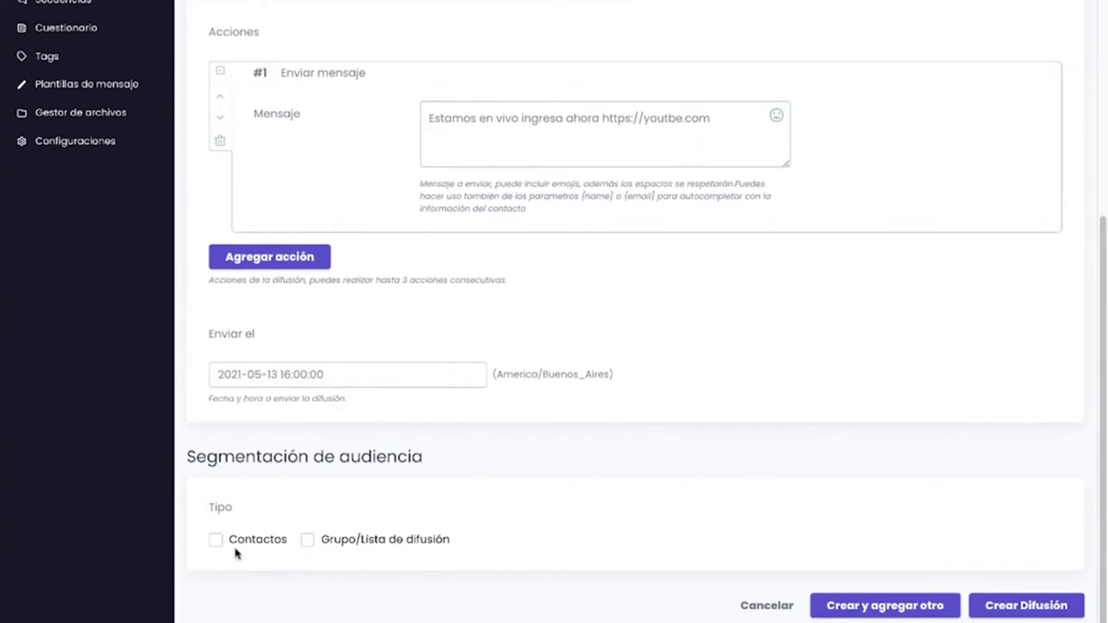
Set the audience type to Grupo/Lista de difusión and select all groups with Todos los items
click(308, 540)
scroll(390, 546, down, 3)
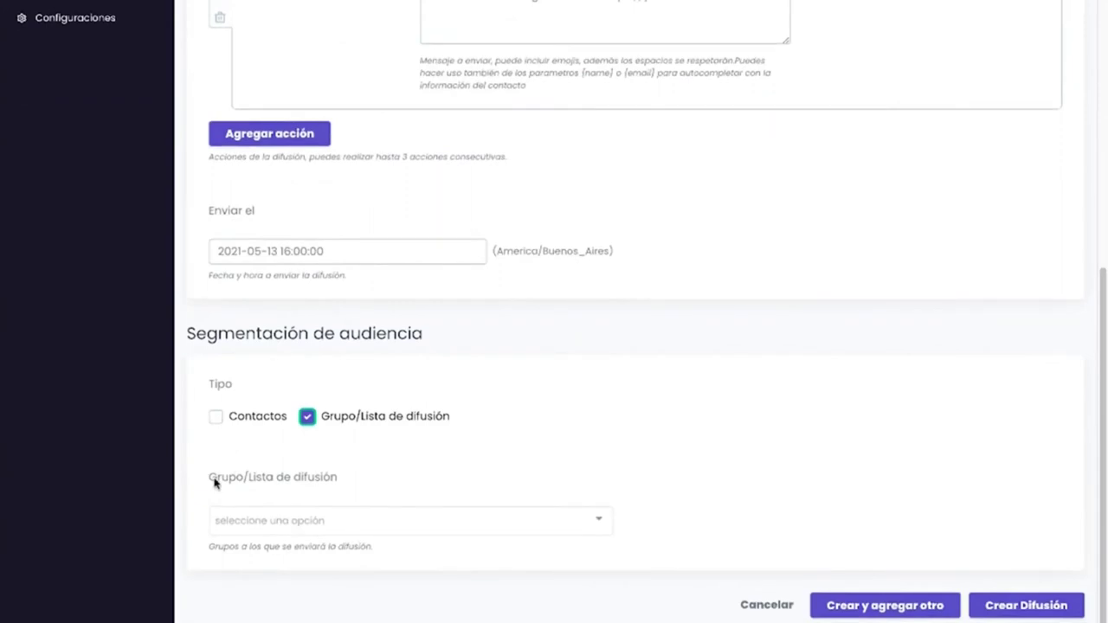
click(285, 521)
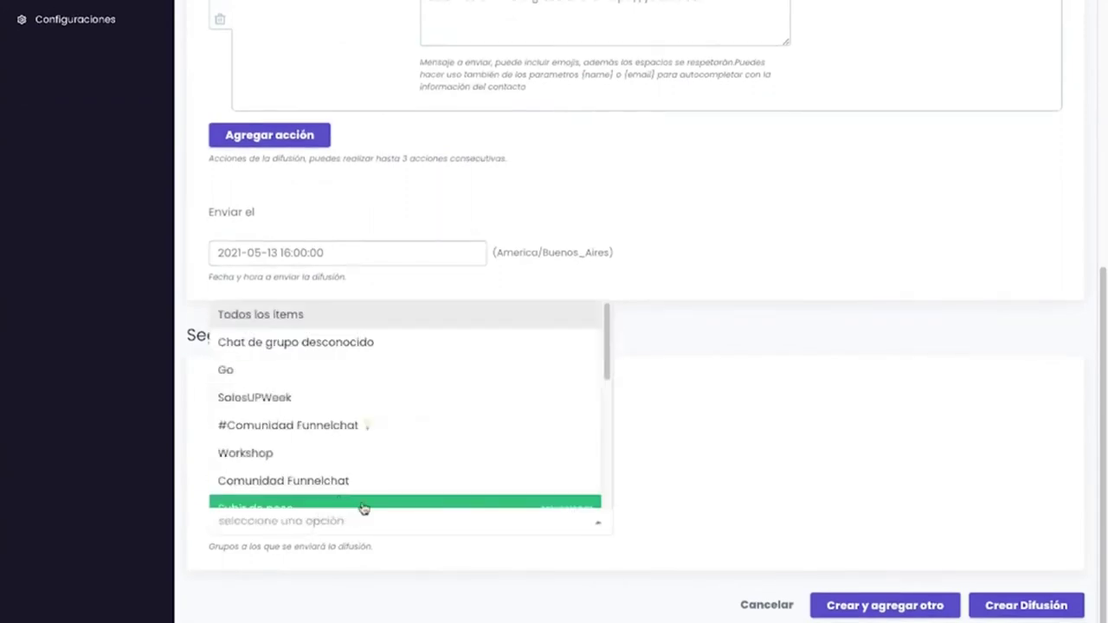
click(295, 320)
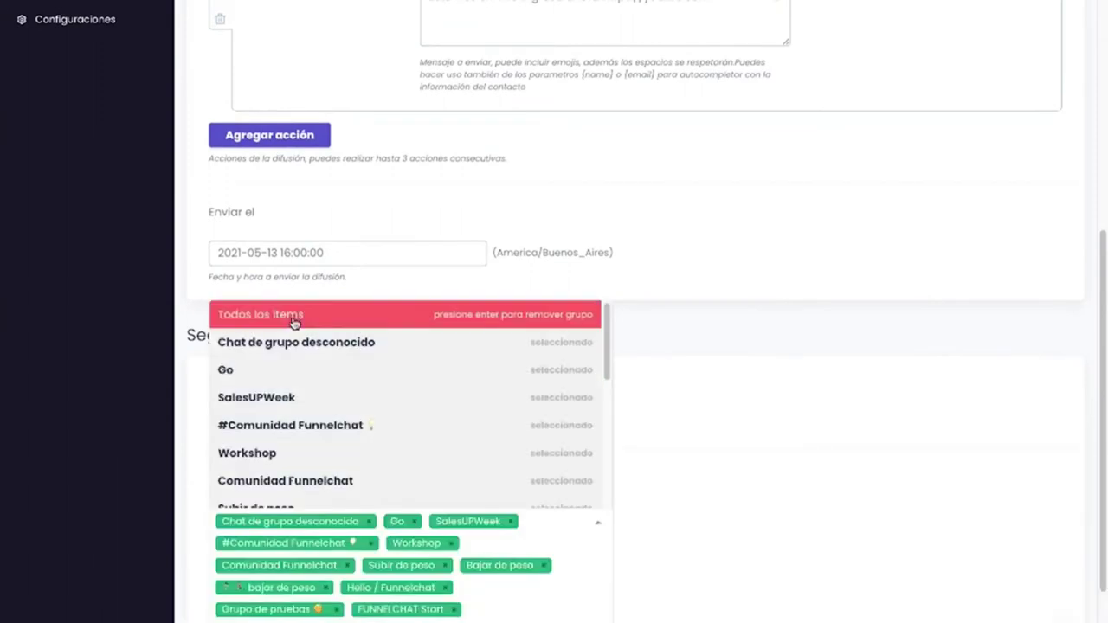
click(728, 585)
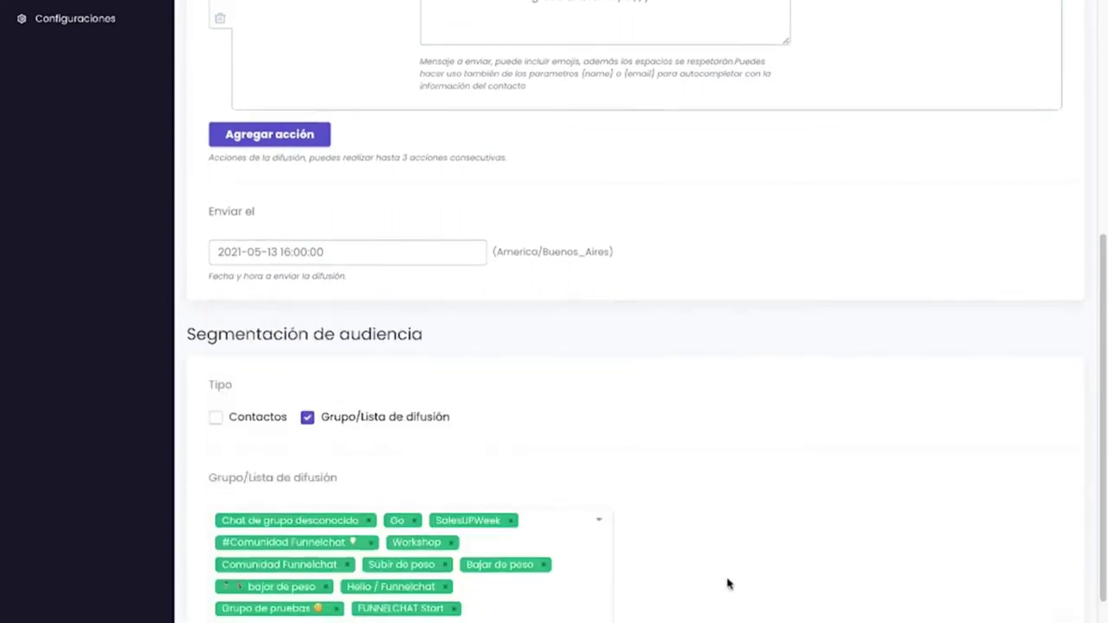
scroll(728, 584, down, 2)
scroll(451, 520, up, 1)
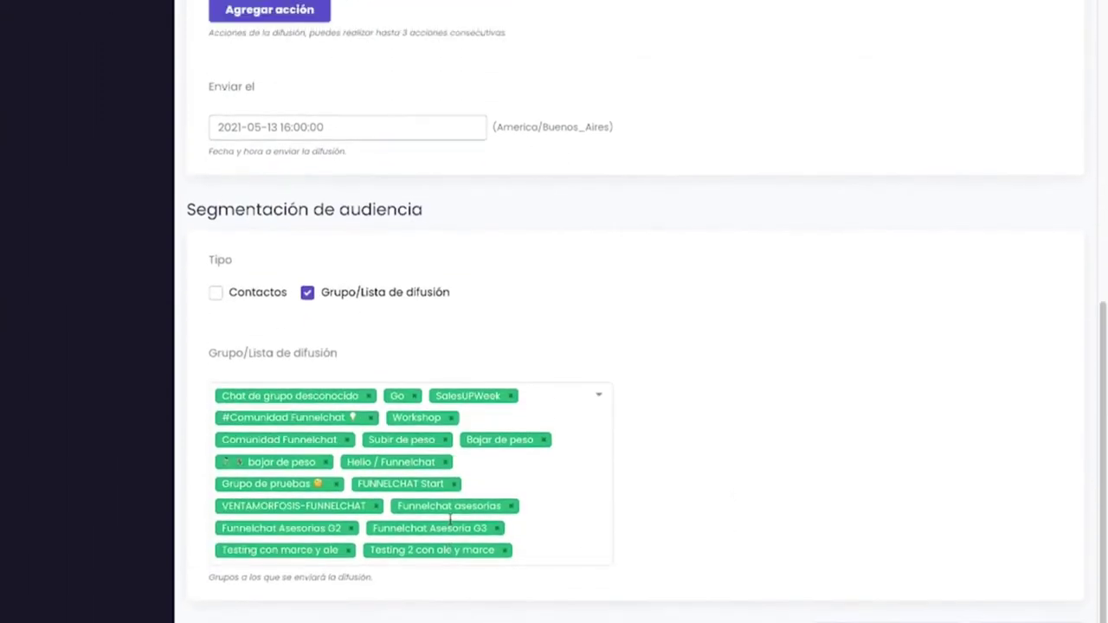
Switch the audience type to Contactos and include the audience Con CUALQUIERA de estos tags, then review the tag and exclusion options
click(216, 307)
scroll(558, 380, down, 1)
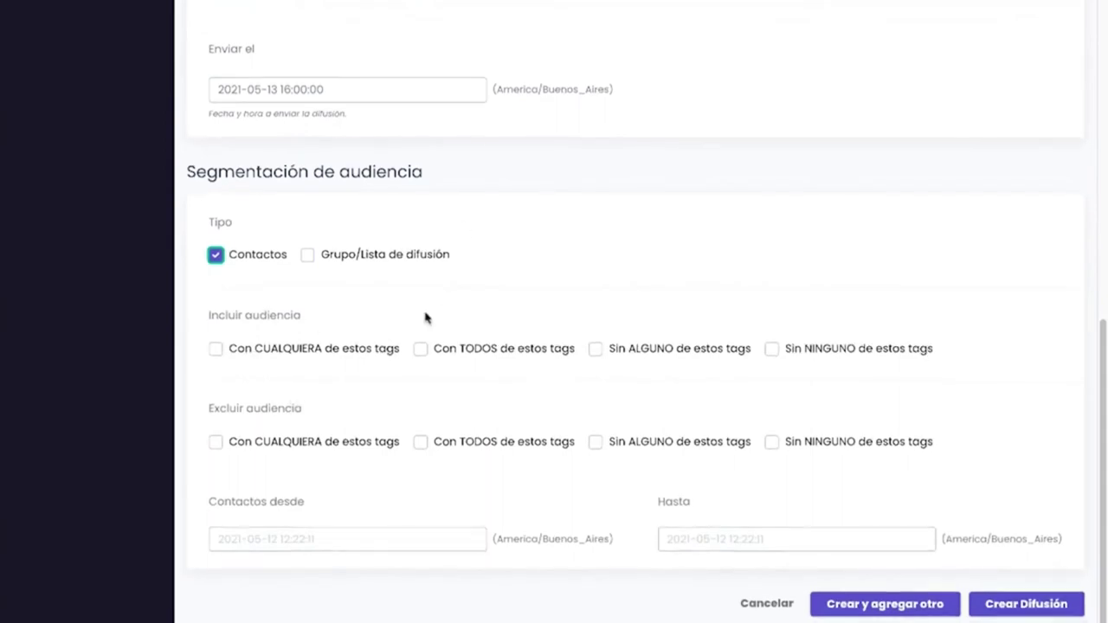
click(256, 351)
click(288, 451)
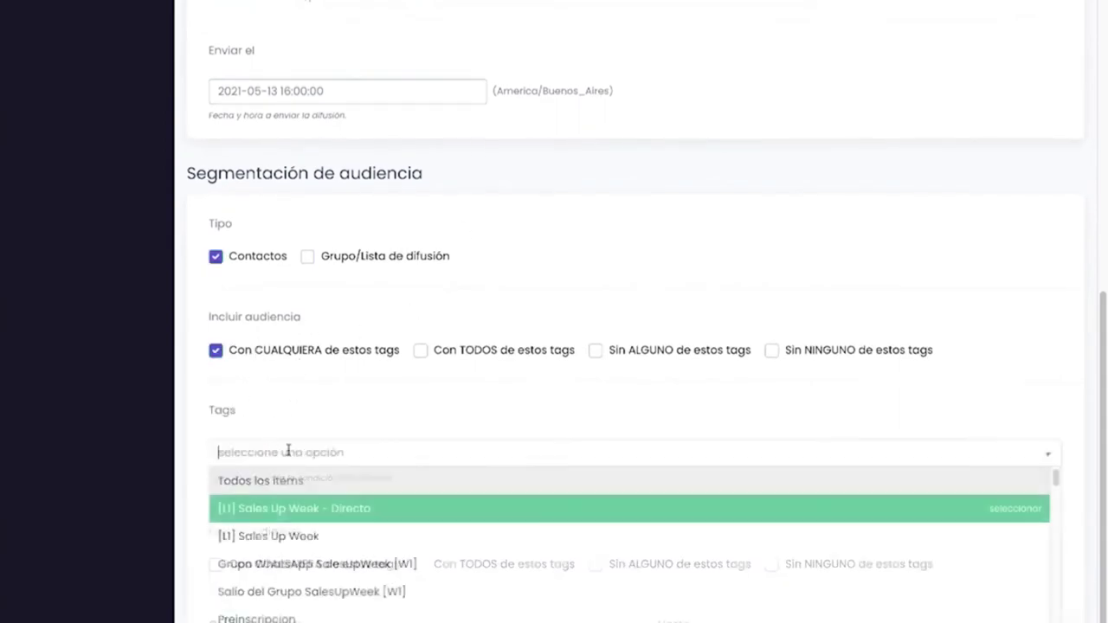
click(217, 351)
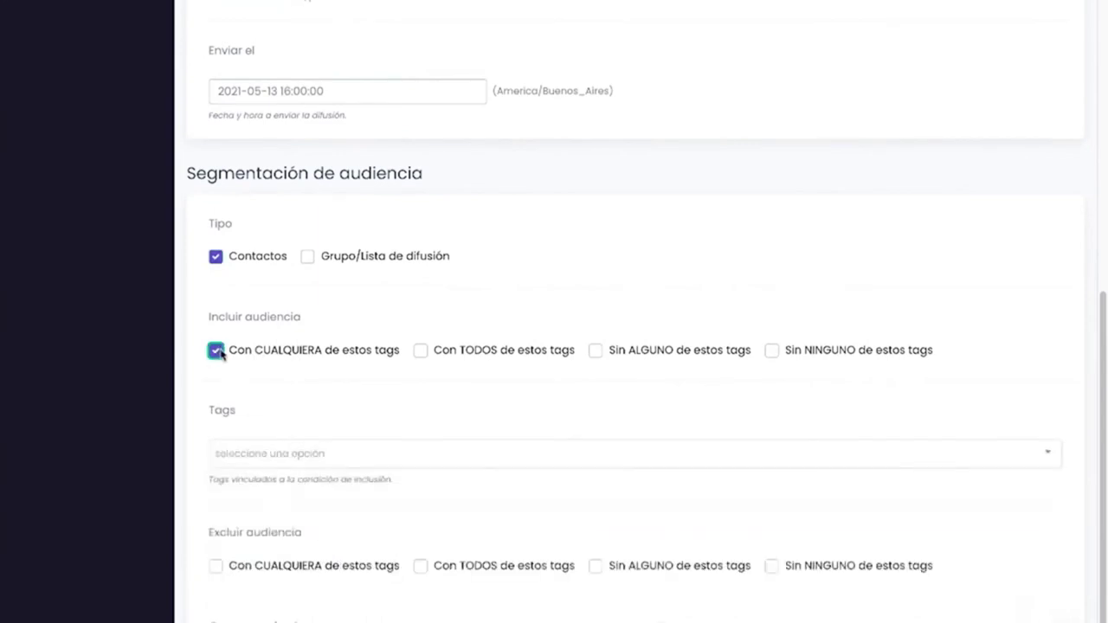
scroll(260, 373, down, 1)
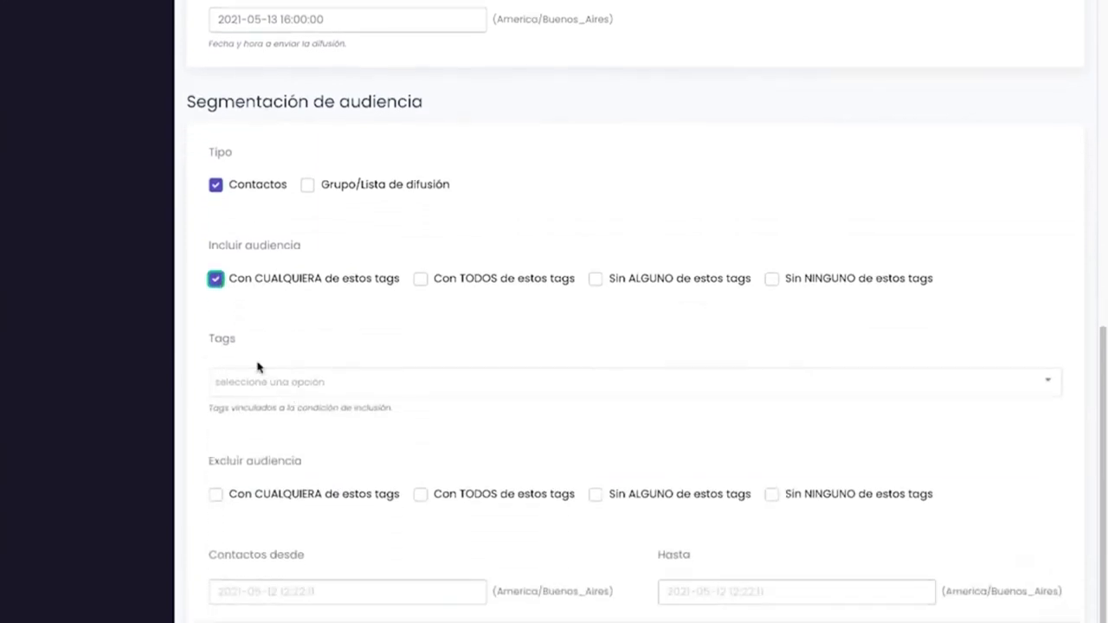
scroll(251, 346, down, 1)
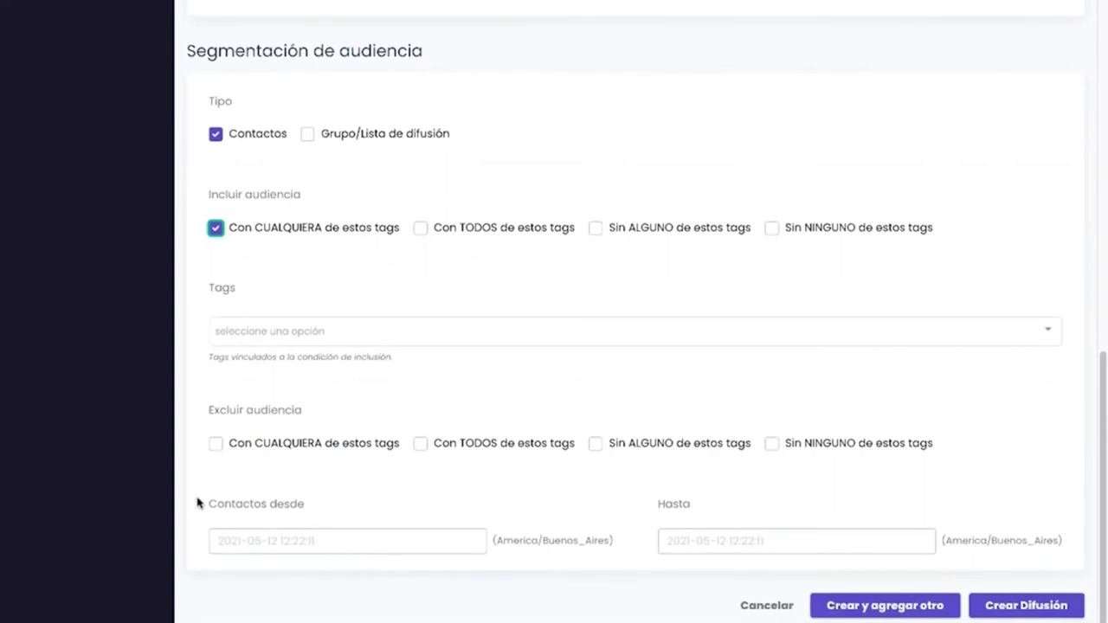
Pick May 11, 2021 as the Contactos desde date of the broadcast's audience
right_click(401, 542)
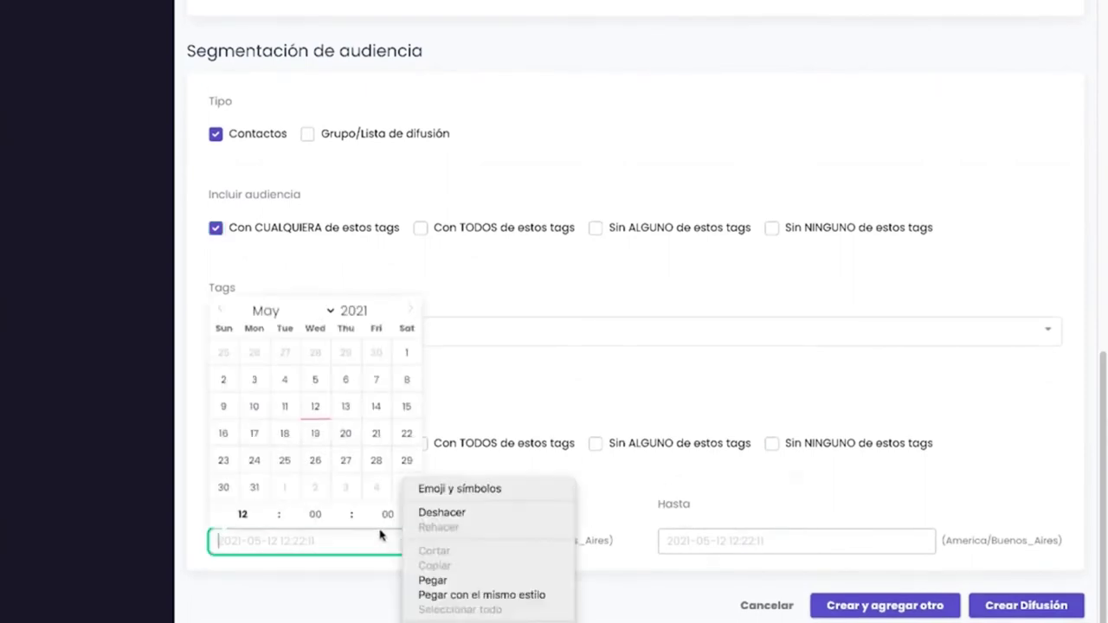
click(278, 416)
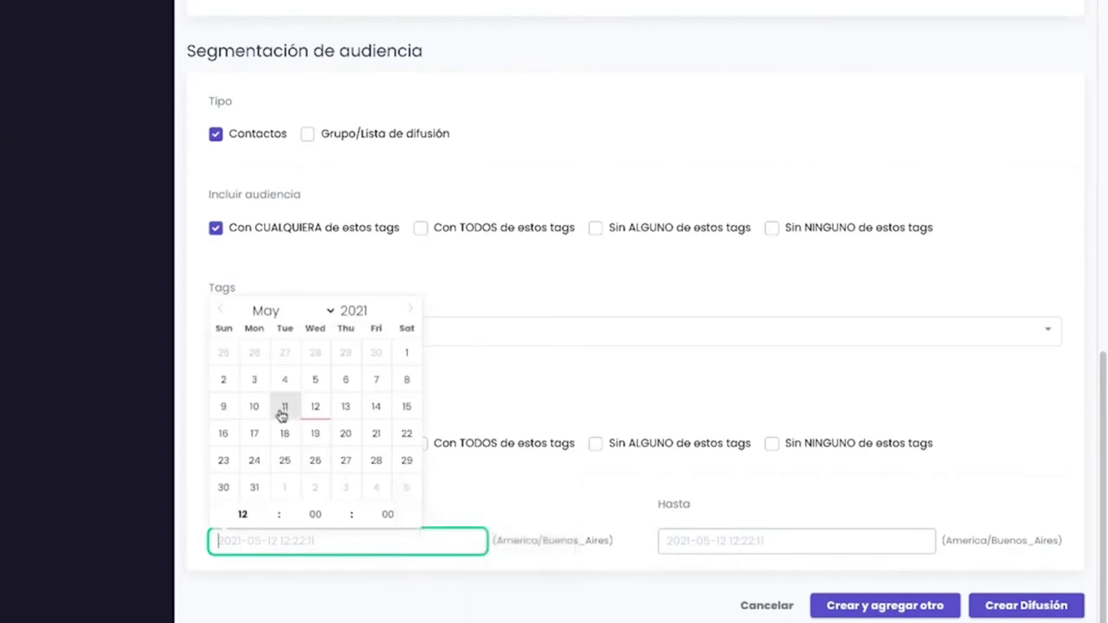
click(283, 411)
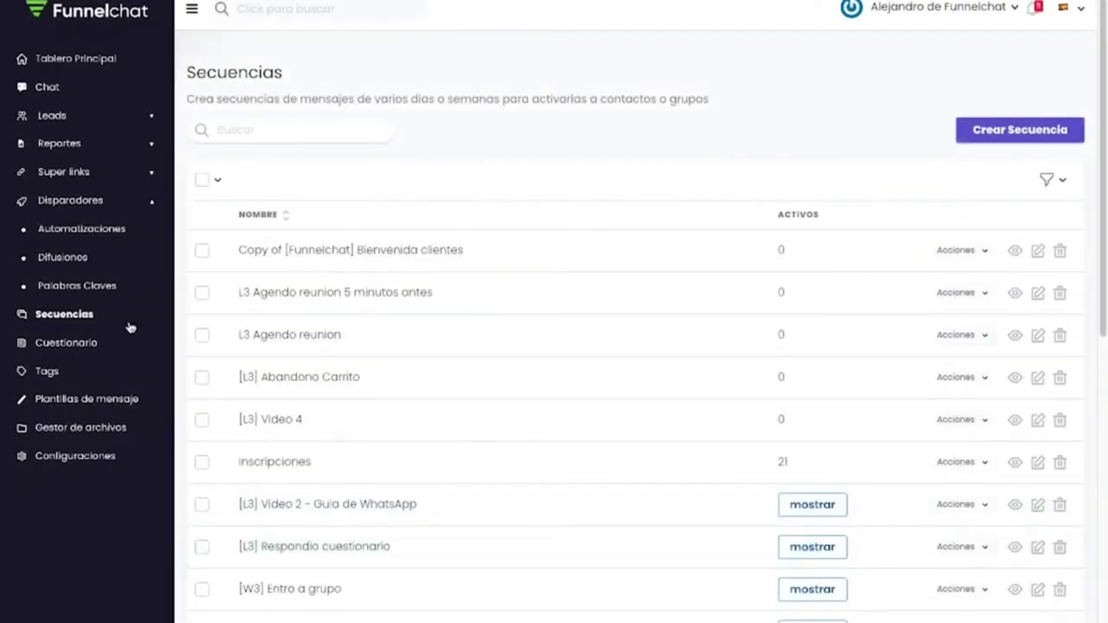
Start a new sequence in Secuencias and name it "Secuencia de Bievenida"
click(1007, 137)
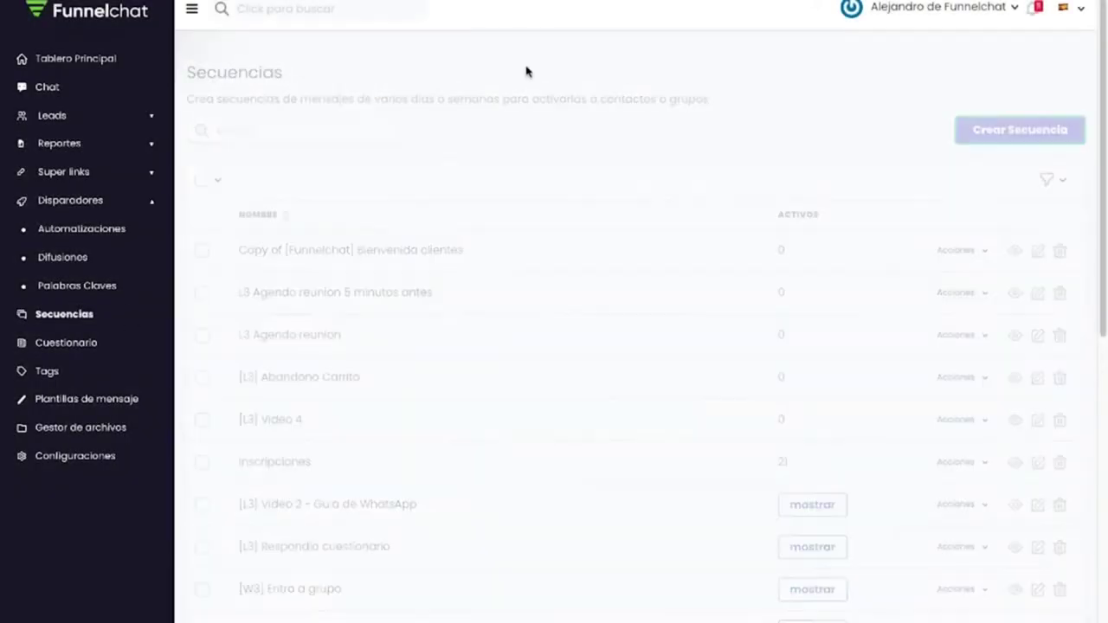
click(321, 158)
text(Secuencia de )
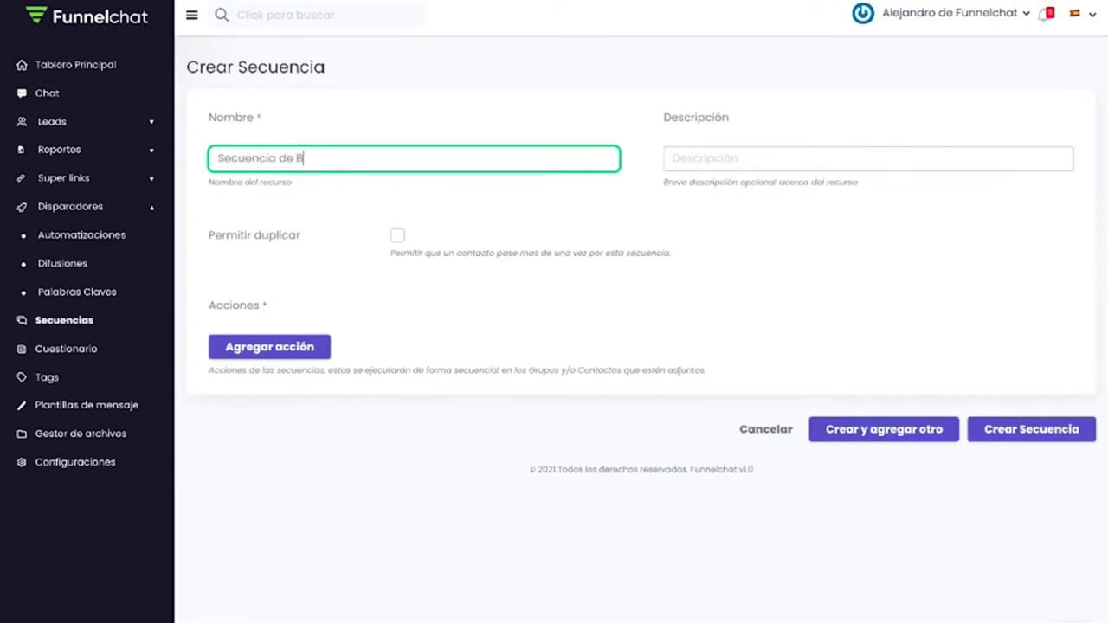
text(Bievenida)
Add an Enviar mensaje action followed by a Tiempo de espera action to the sequence
click(302, 357)
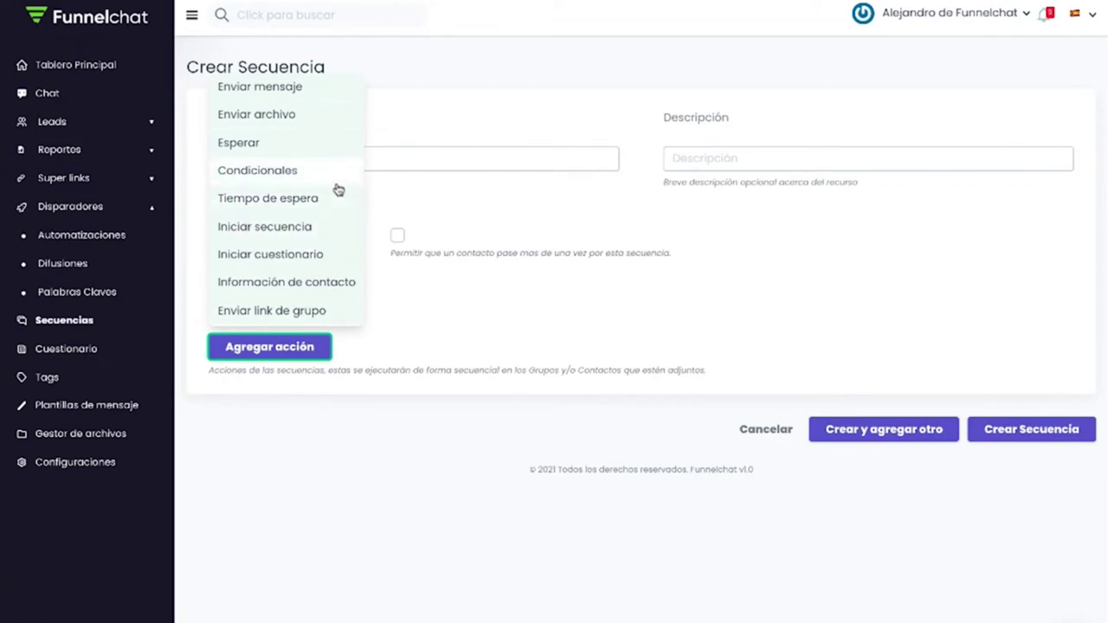
click(285, 97)
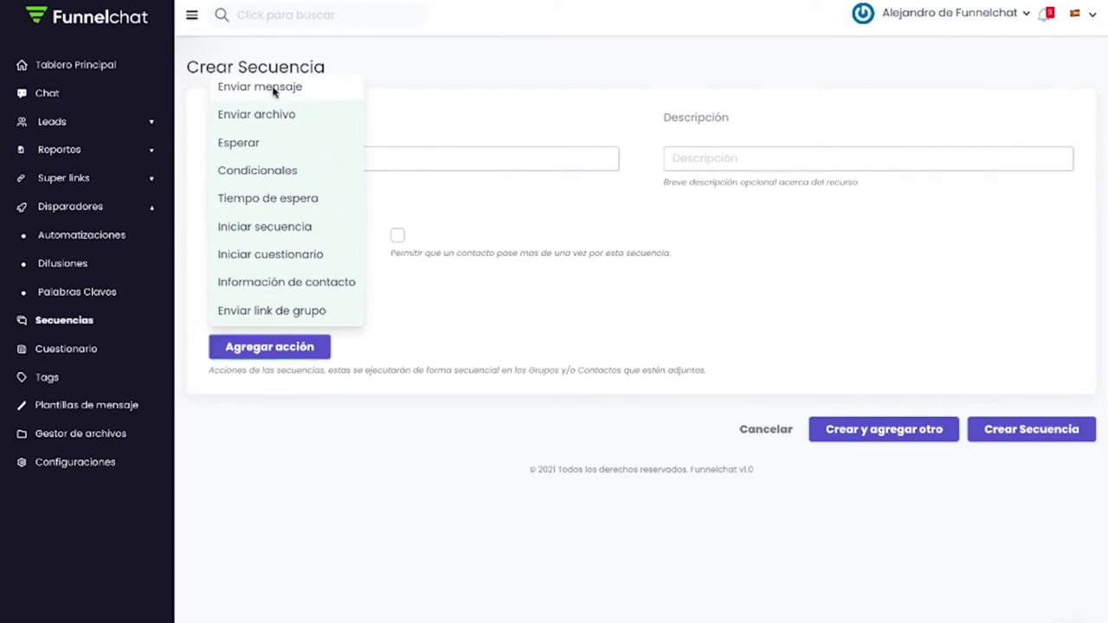
click(557, 391)
click(264, 492)
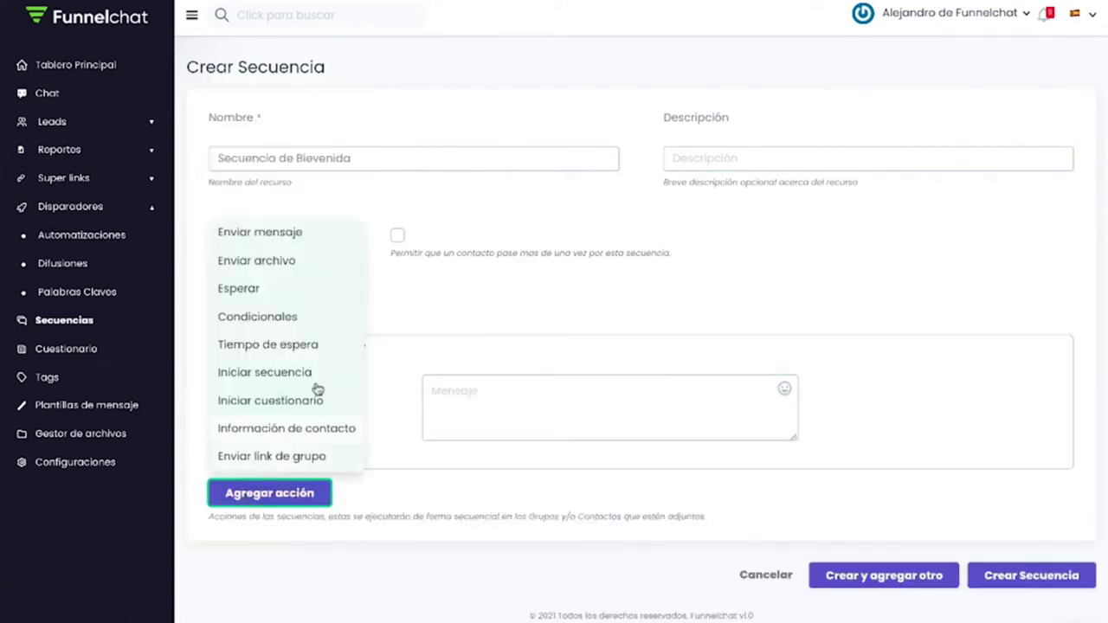
click(318, 338)
scroll(341, 369, down, 1)
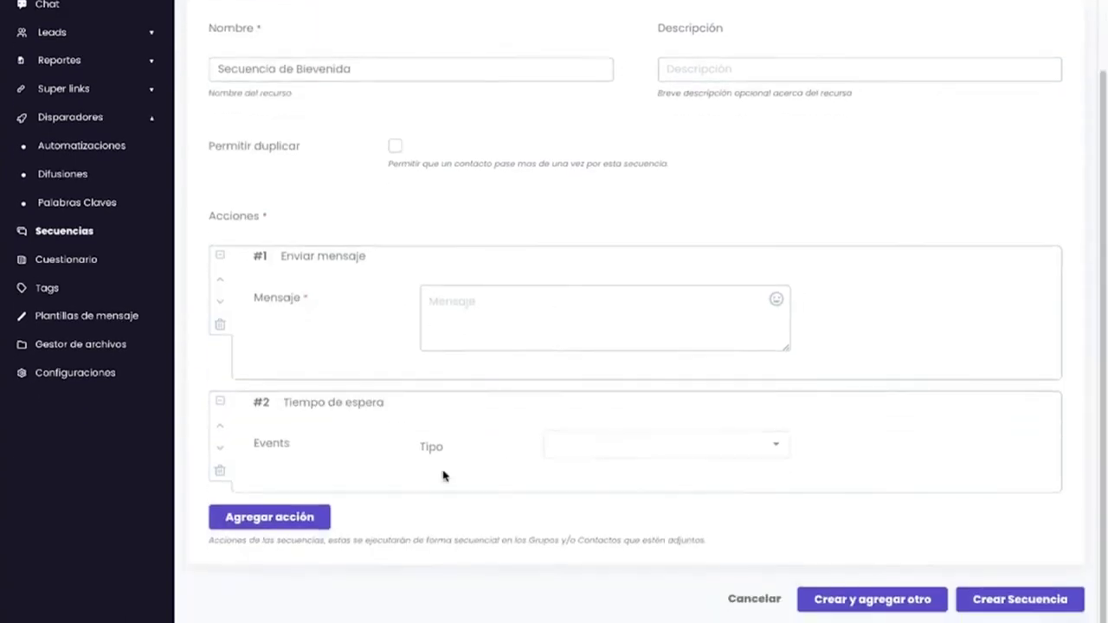
Set the Tiempo de espera action's type to Día es and choose Viernes as the day
click(630, 451)
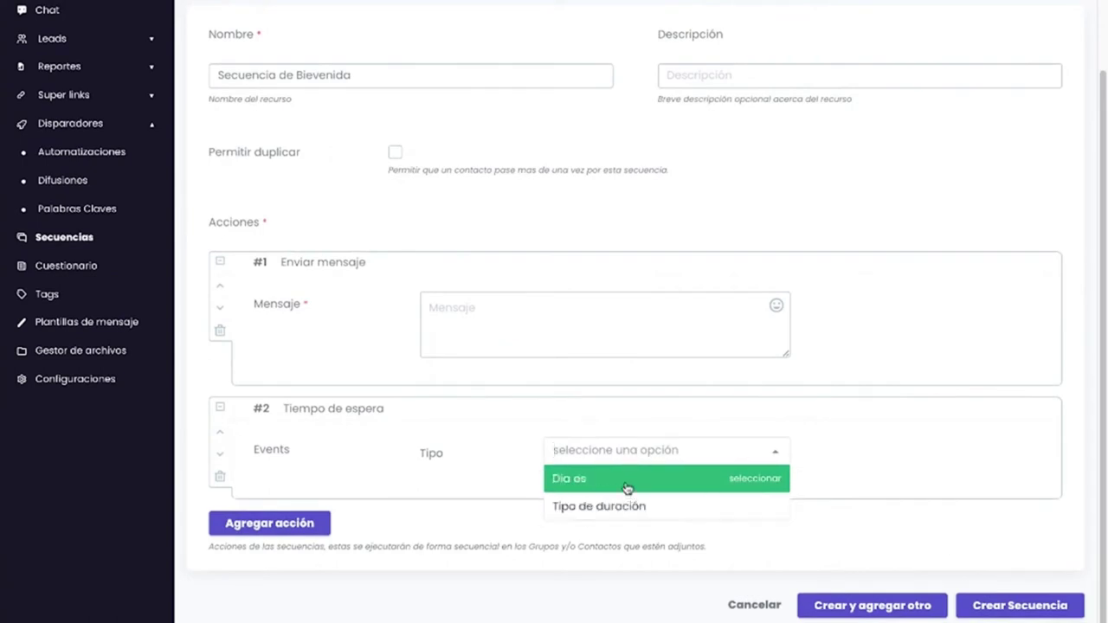
click(628, 488)
click(618, 494)
scroll(621, 412, down, 1)
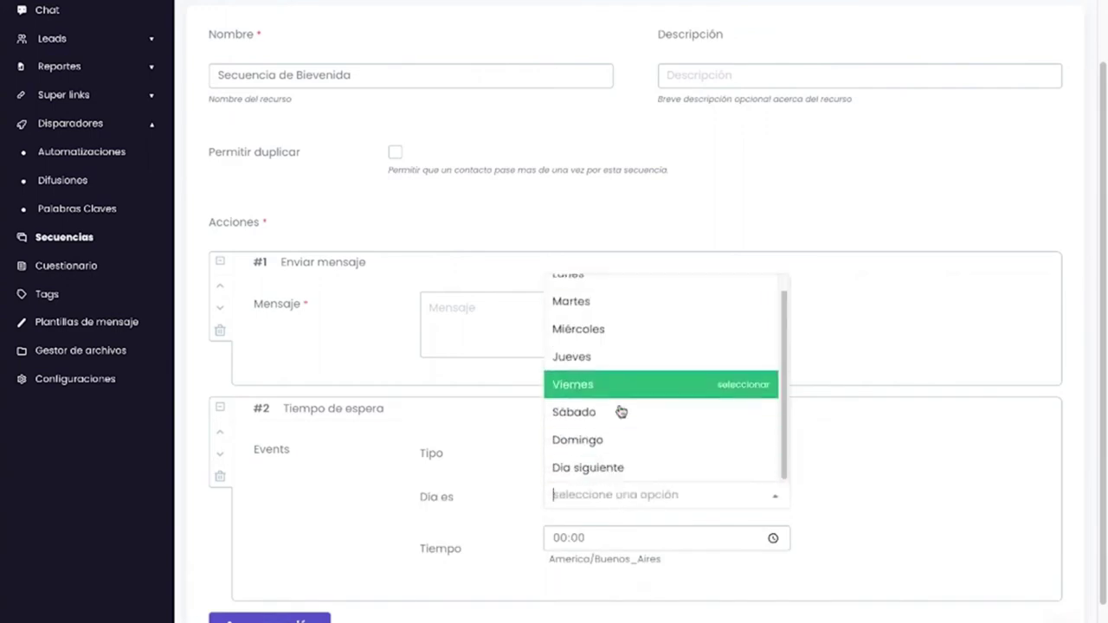
click(616, 385)
click(624, 536)
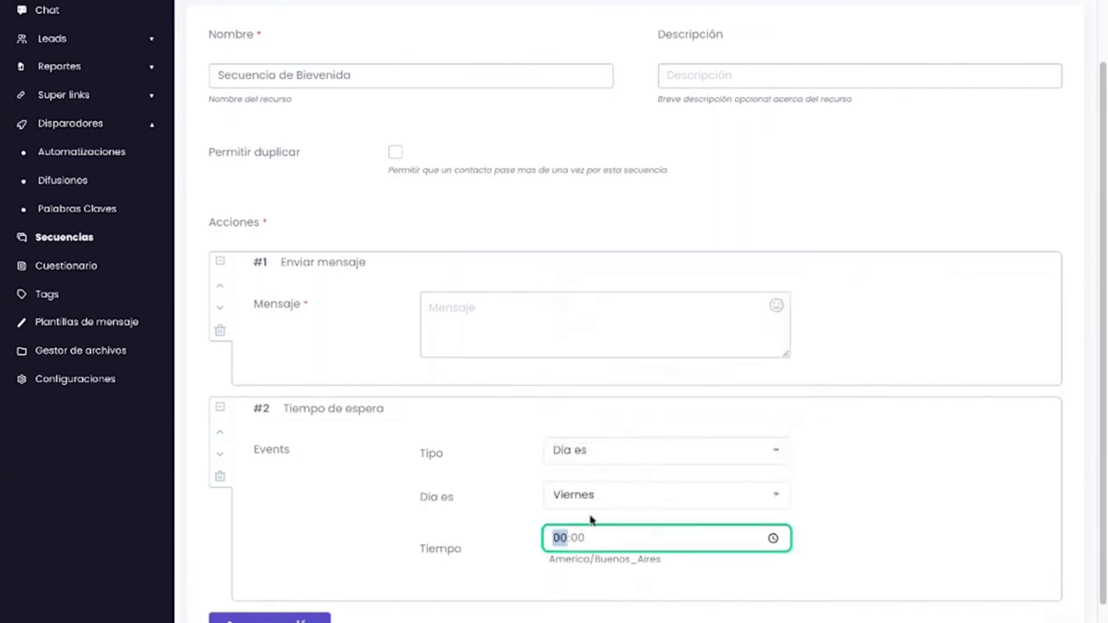
right_click(612, 617)
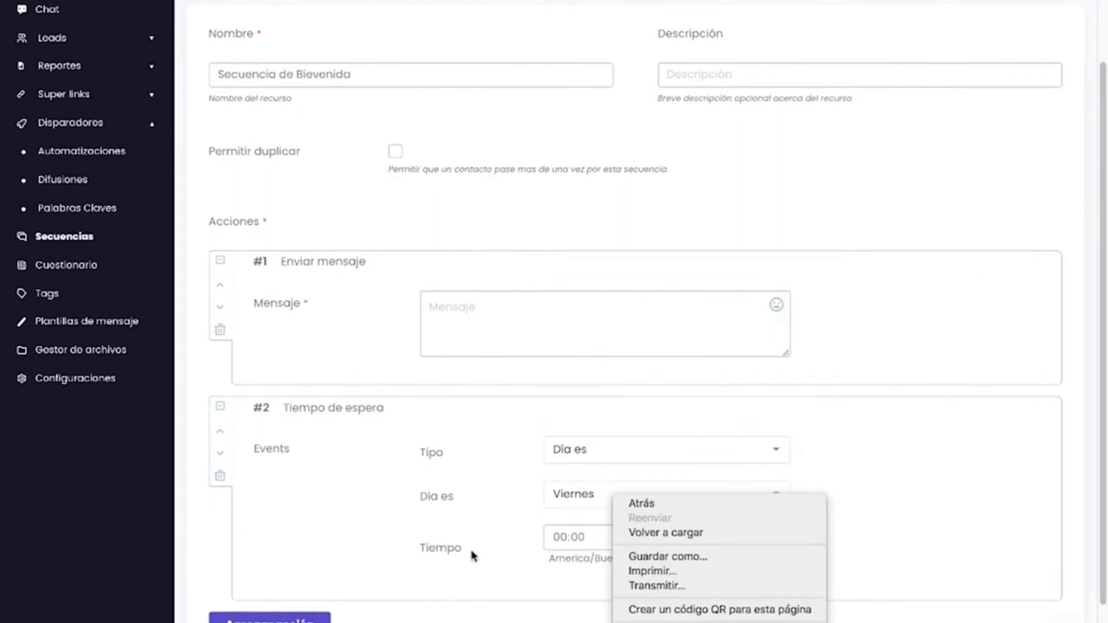
Set the Tiempo de espera action to Tipo de duración with a duration of 24 Horas
click(598, 452)
click(596, 450)
click(604, 502)
click(604, 497)
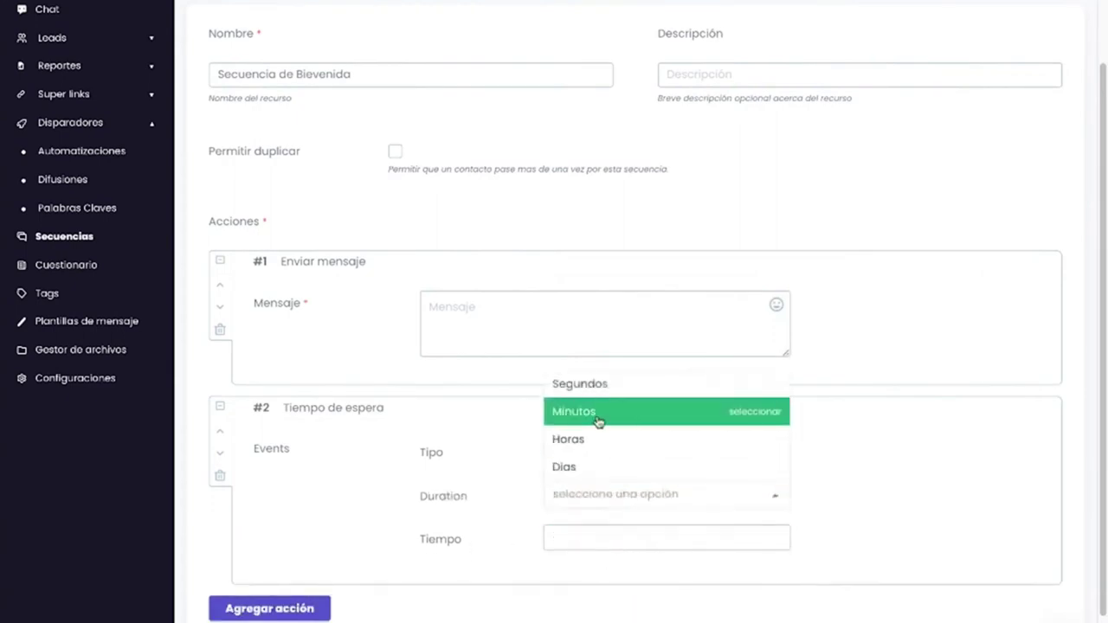
click(598, 441)
click(601, 537)
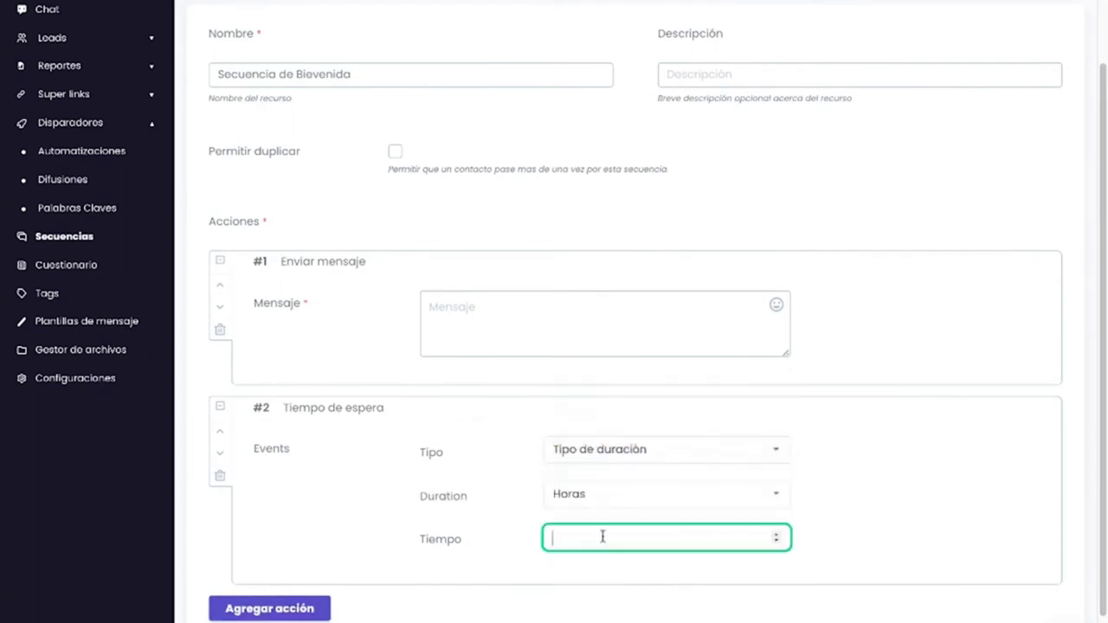
scroll(601, 534, down, 2)
text(2)
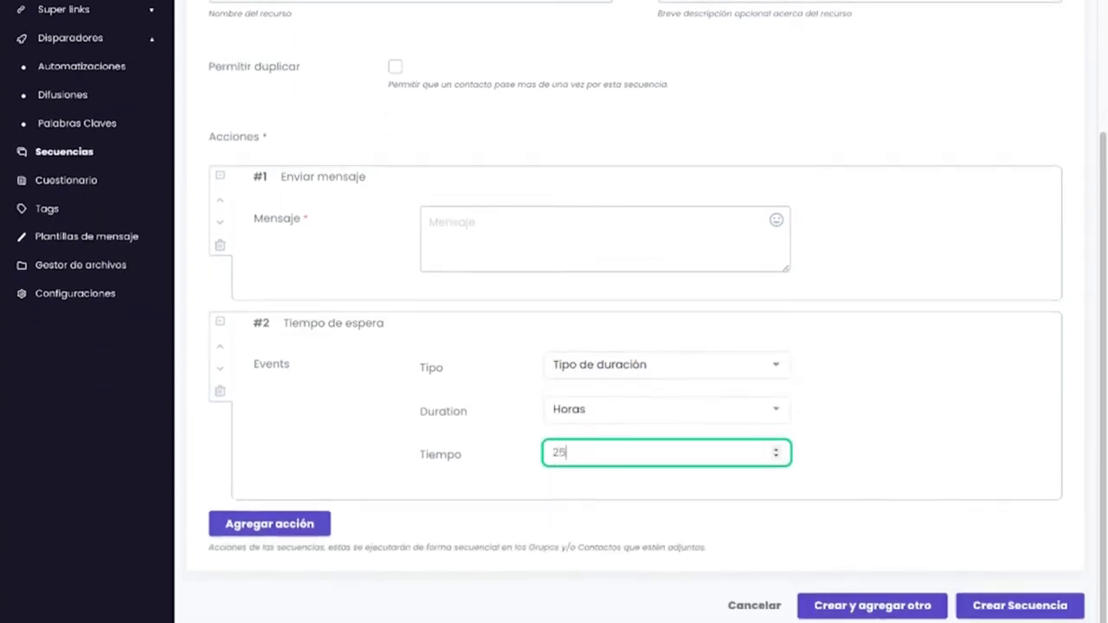
text(4)
Add a second Enviar mensaje action after the wait with the message "Han pasado 24 horas y aqui te envio la informacion"
click(263, 527)
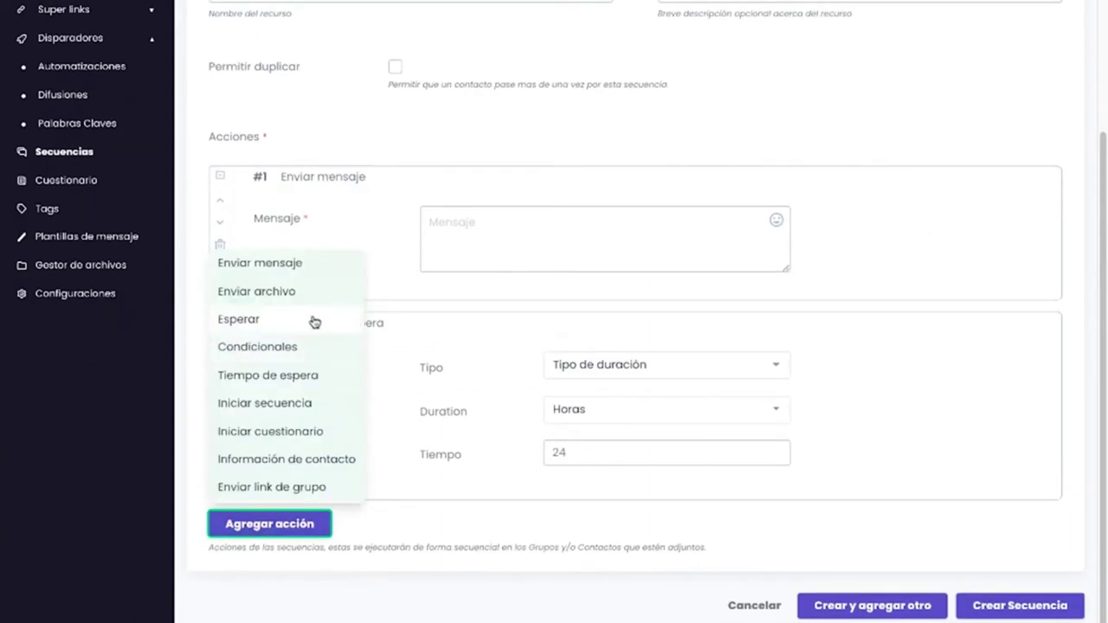
click(291, 276)
click(576, 585)
text(HJa)
text( pasado 24 ho)
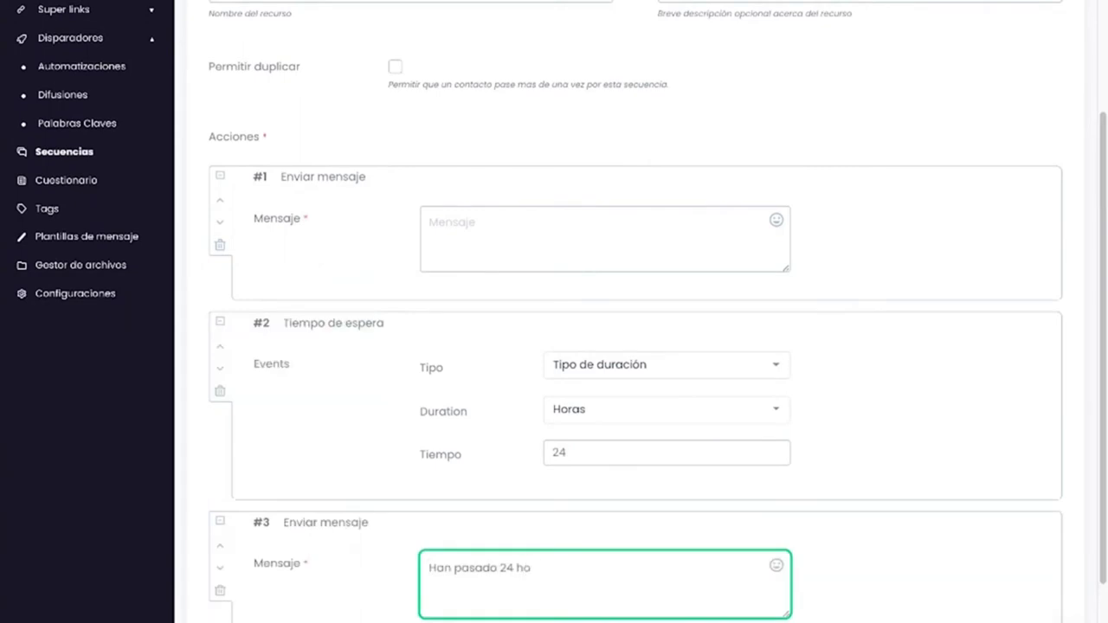
text(ras y aqui te envio la informa)
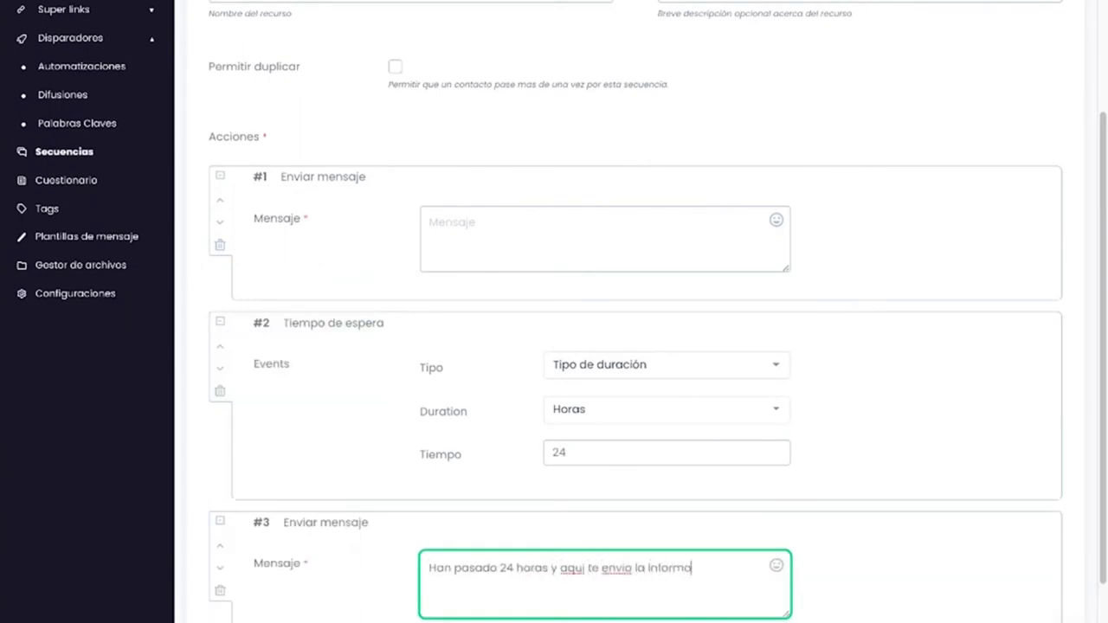
scroll(597, 467, up, 1)
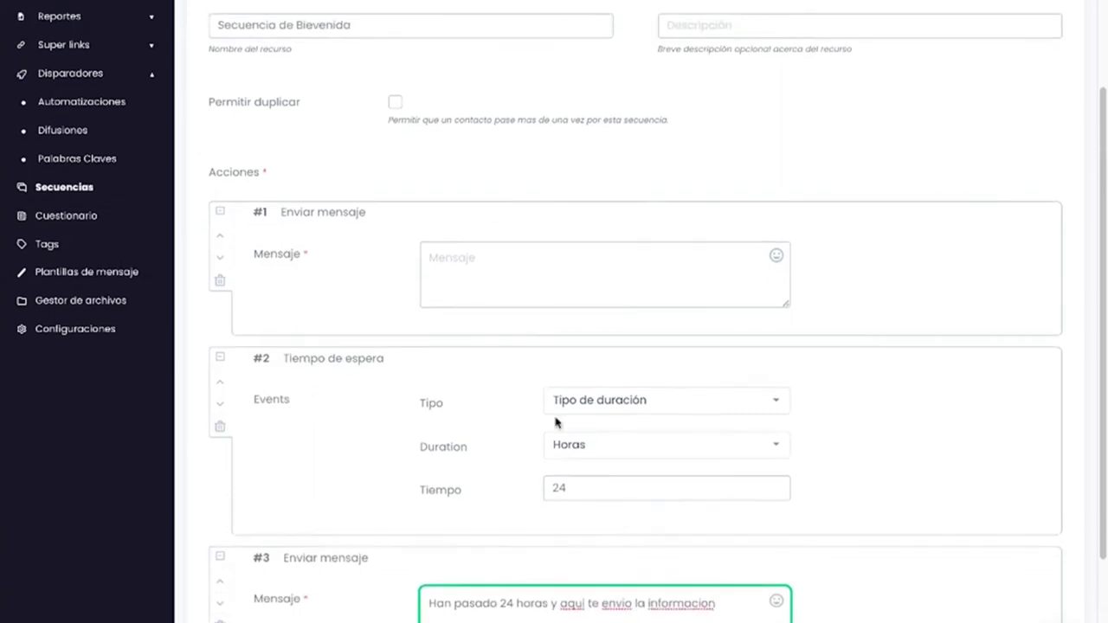
scroll(494, 347, down, 2)
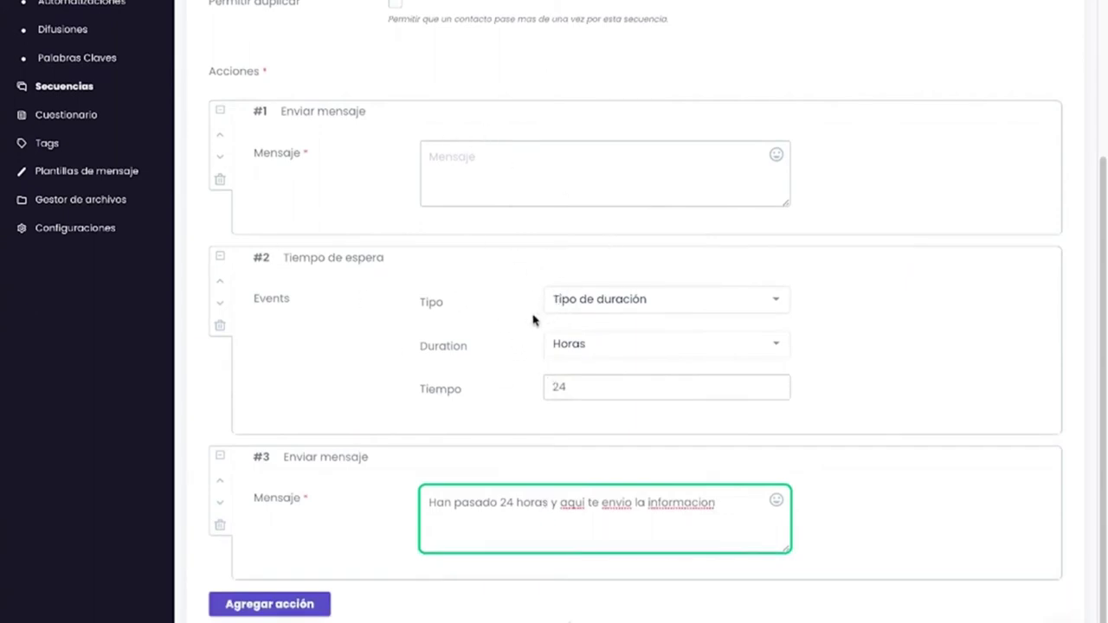
Review the action types available for the sequence, then collapse its three existing actions
click(306, 606)
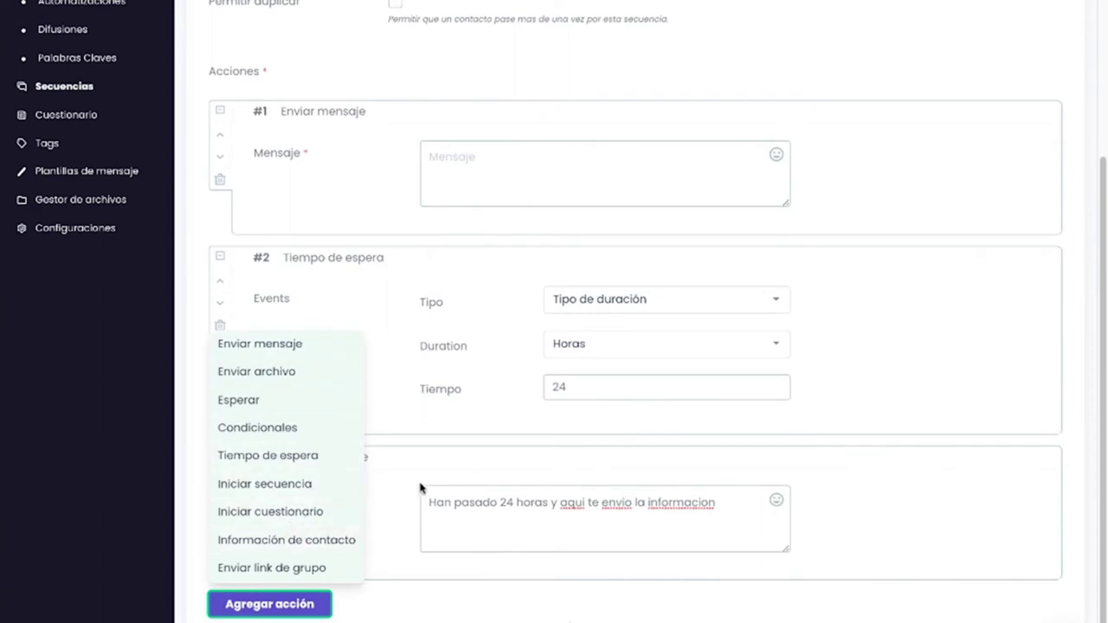
scroll(217, 329, up, 3)
click(218, 325)
click(219, 362)
click(221, 400)
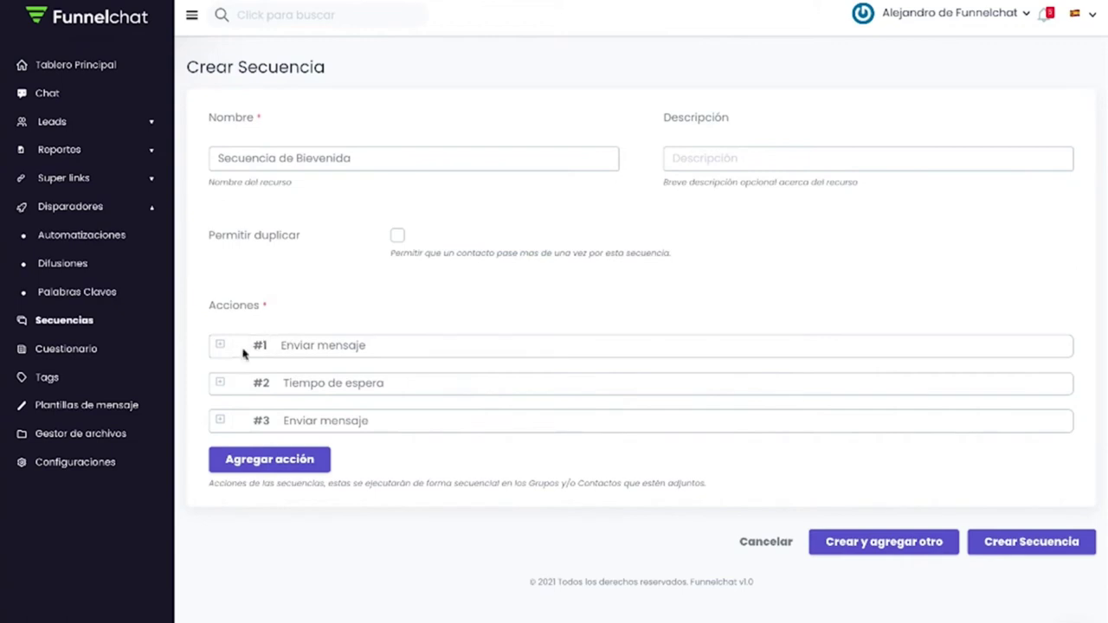
Expand the Tiempo de espera action to review its settings and collapse it again
click(221, 385)
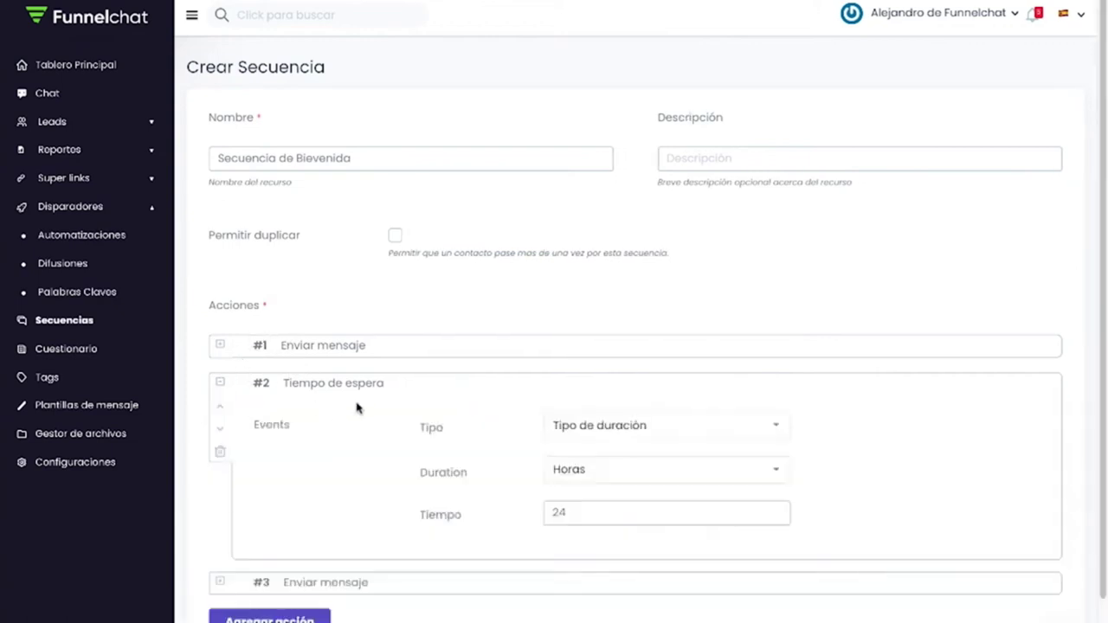
click(221, 386)
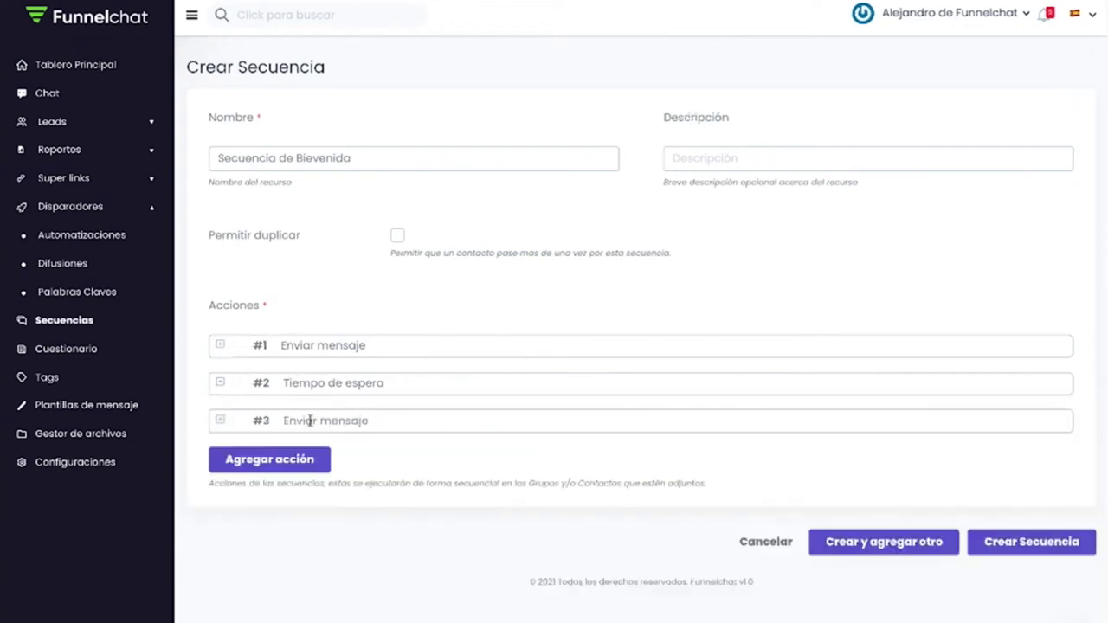
click(219, 385)
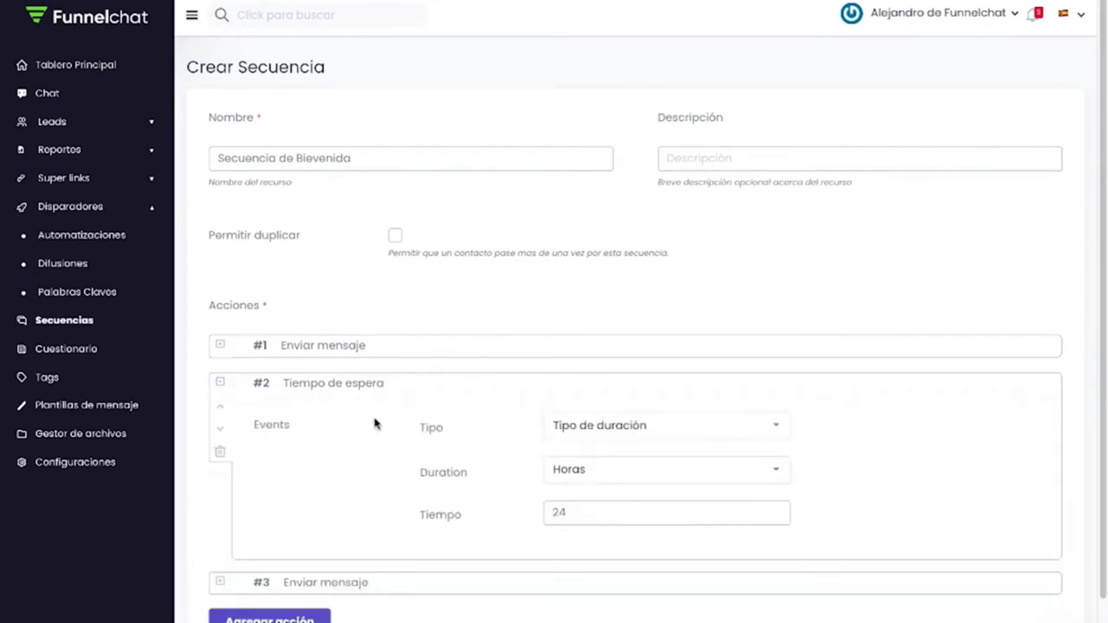
click(220, 382)
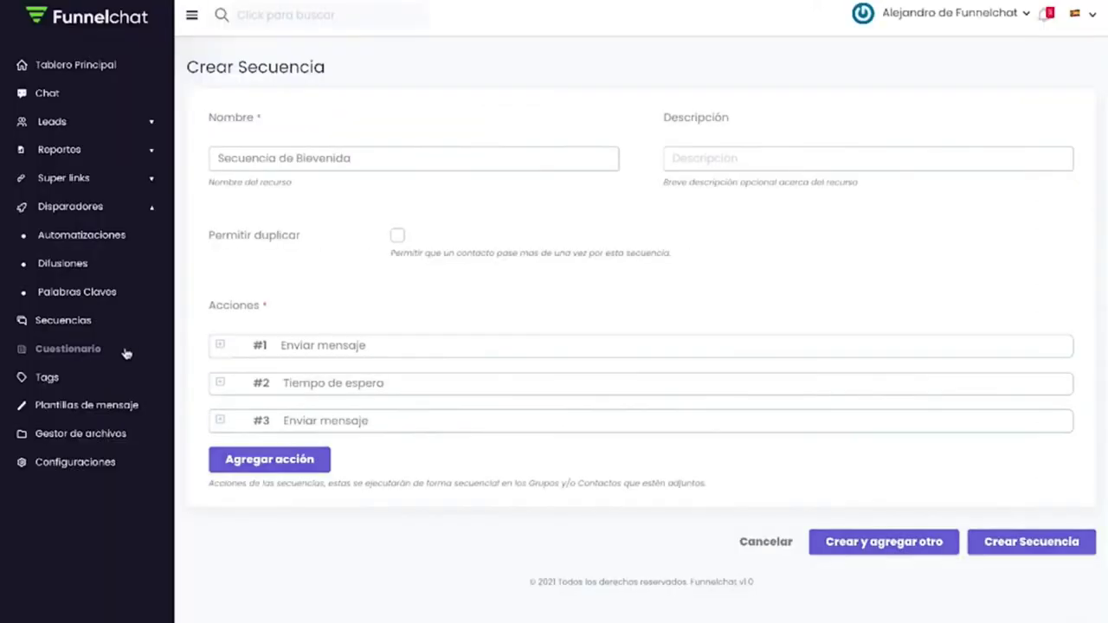
Start a new questionnaire in Cuestionario and name it "Cuestionario Inicial"
click(112, 351)
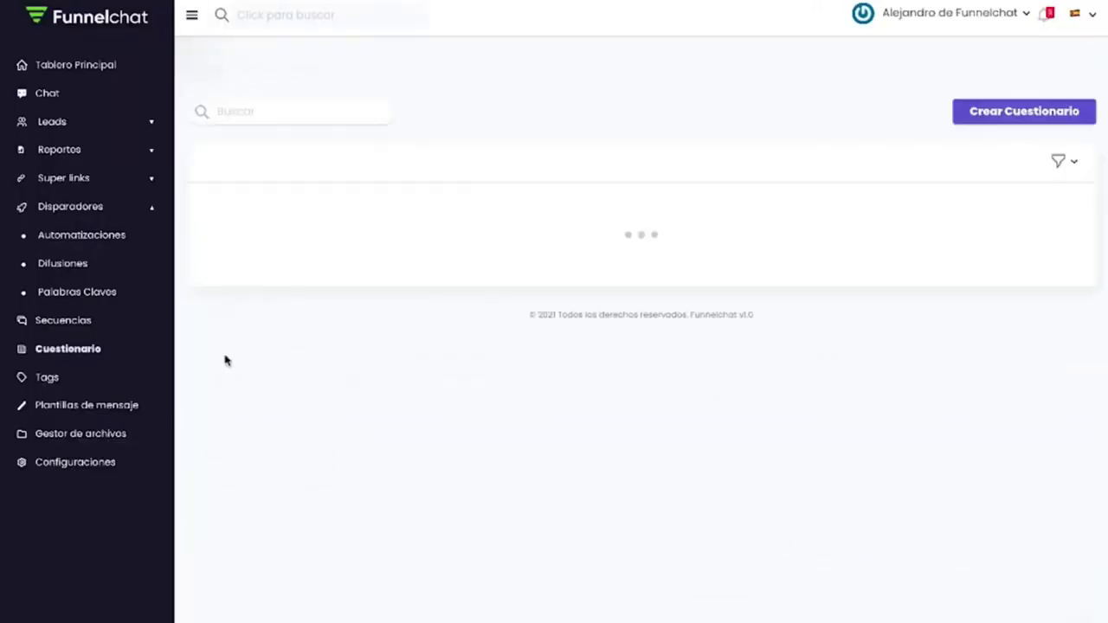
click(1012, 114)
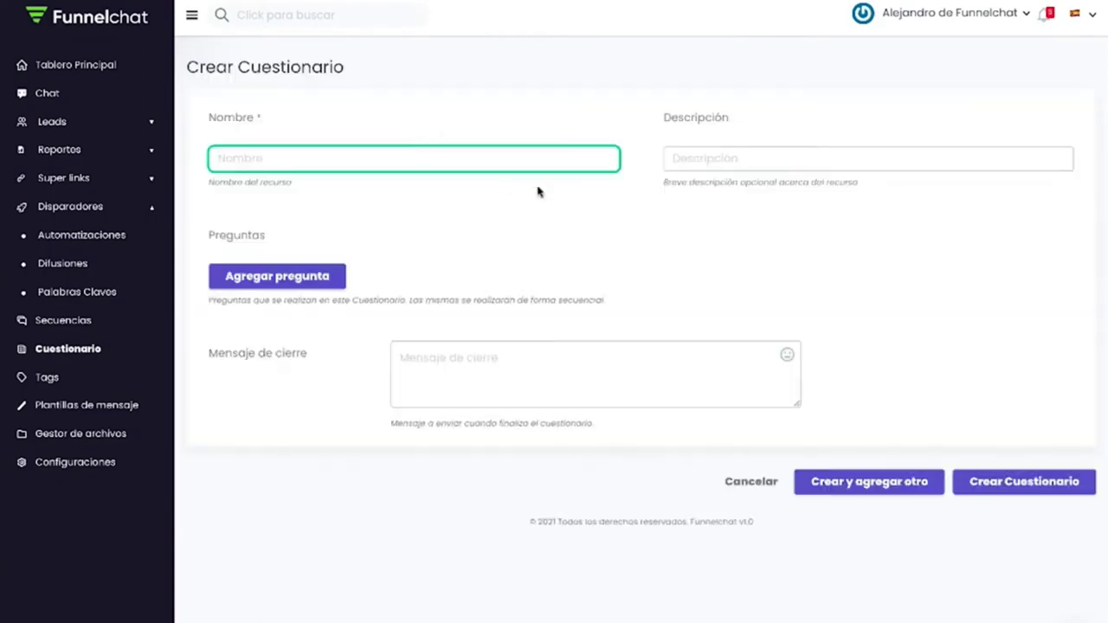
text(Cuestionario Inicial)
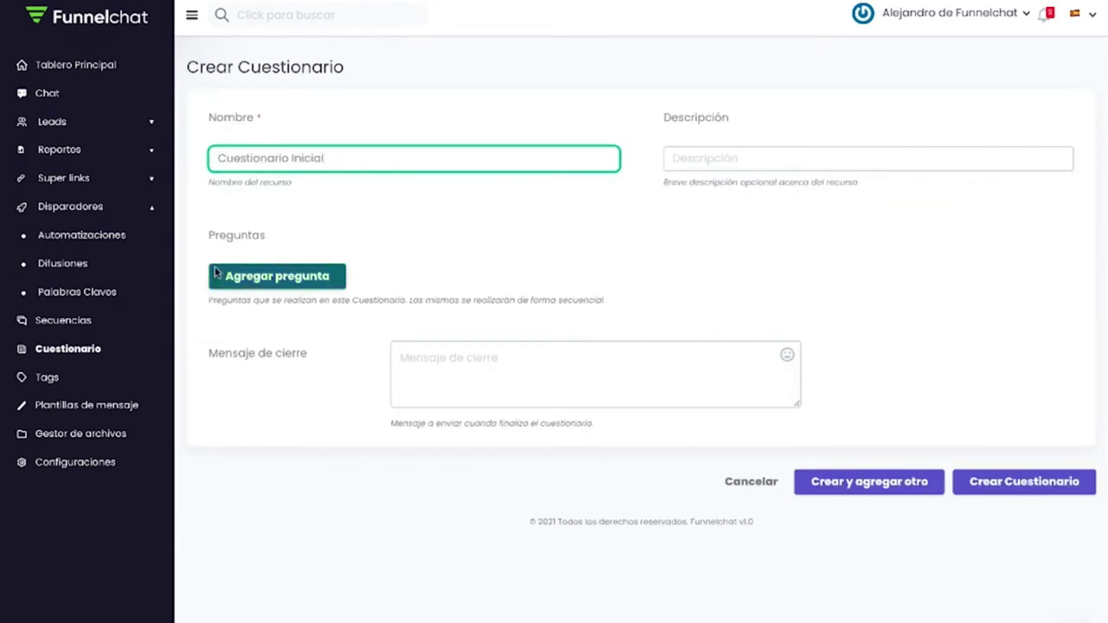
Add a Nombre question with the message "Hola, bienvenido puede decirme" and, on a separate line, "¿Como es tu nombre?"
click(291, 286)
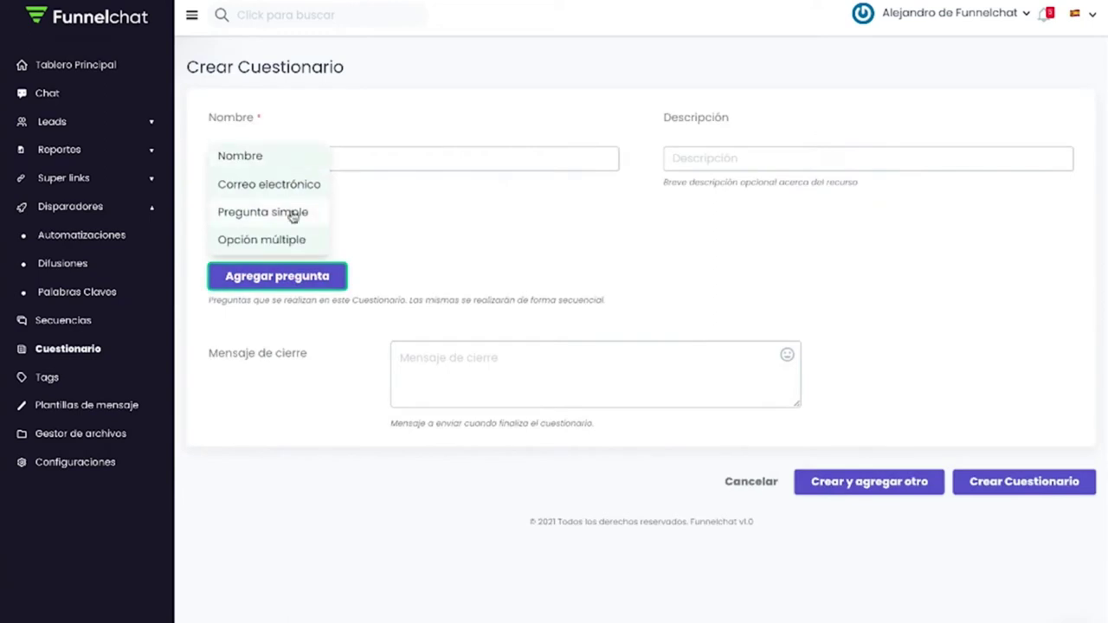
click(294, 156)
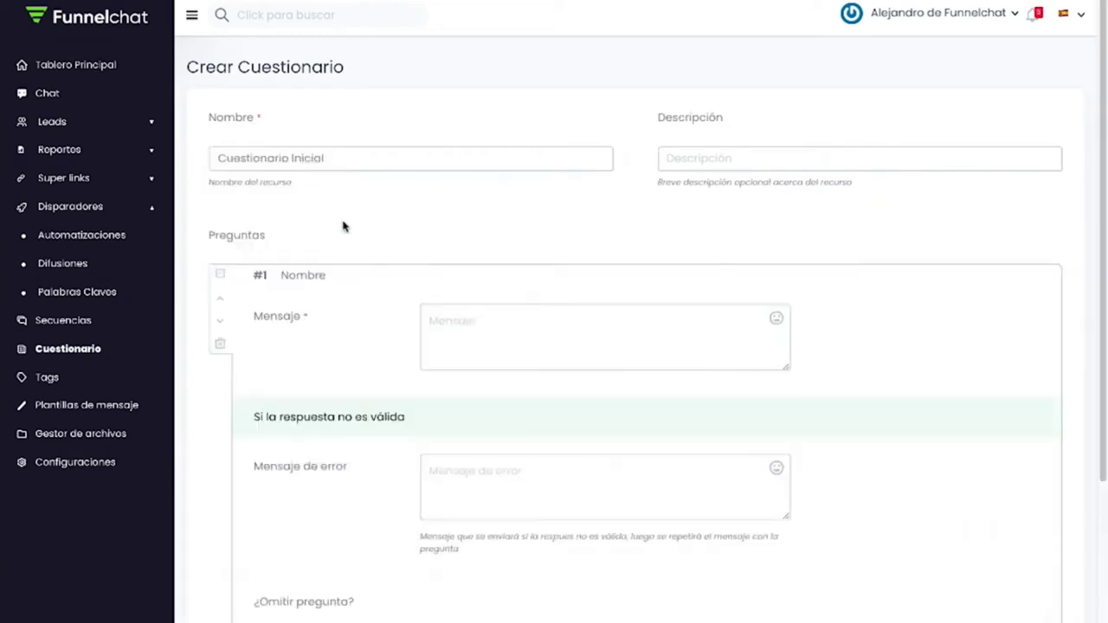
scroll(465, 248, down, 3)
click(501, 166)
text(Hol)
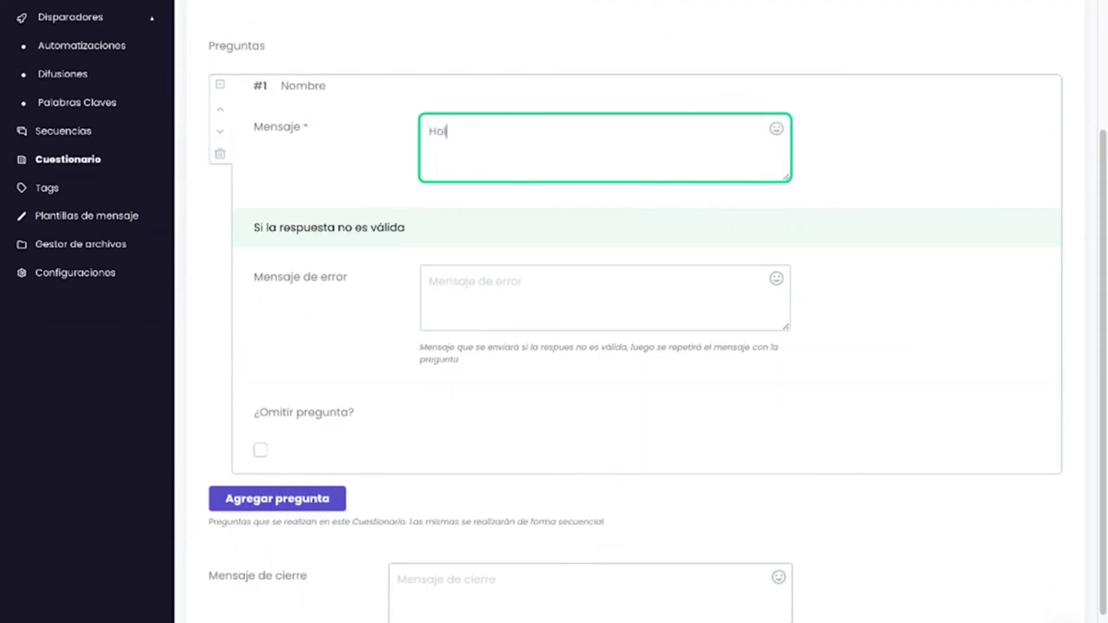
text(a, bienvenido puede decirme)
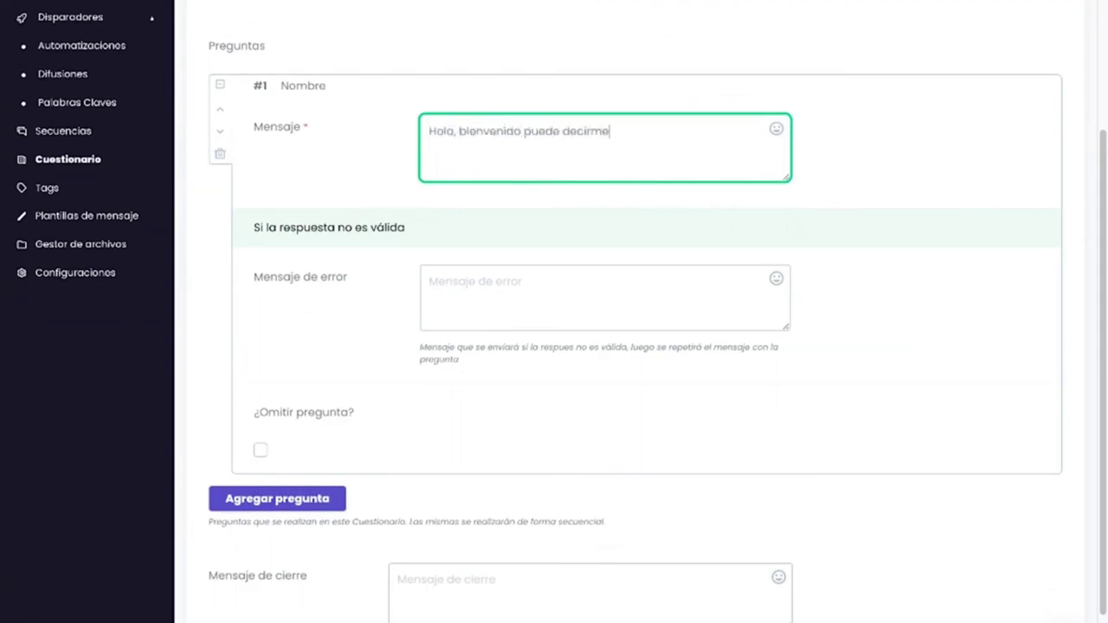
text(  ¿Como es tu nombre?)
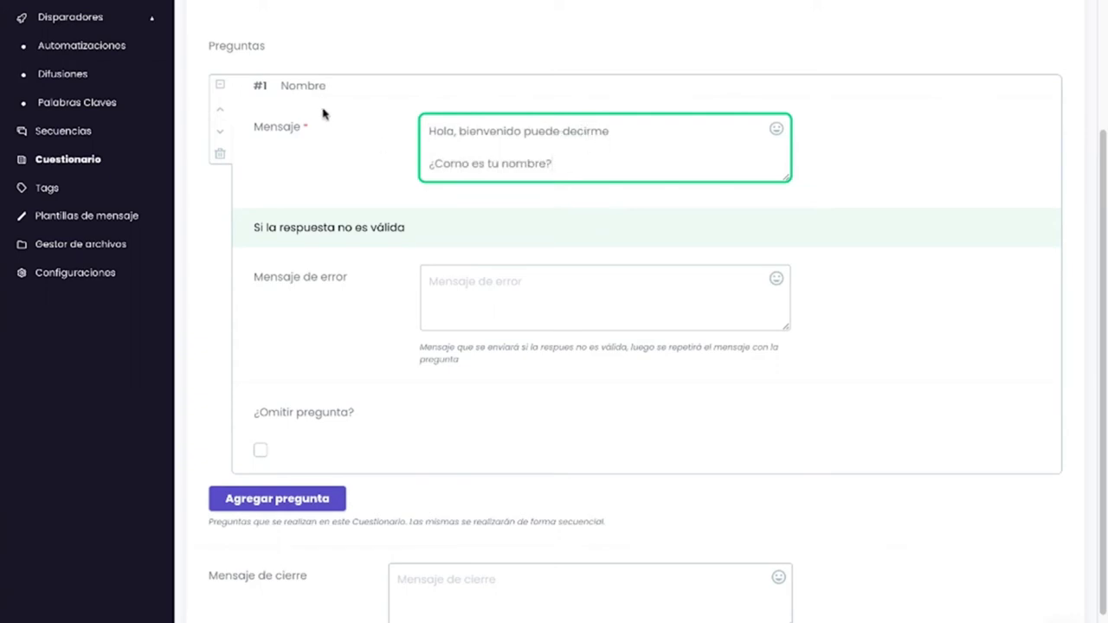
Set the Nombre question's error message to "Veo que tu respuesta no contiene un nombre valido" and enable ¿Omitir pregunta?
drag(256, 128, 316, 128)
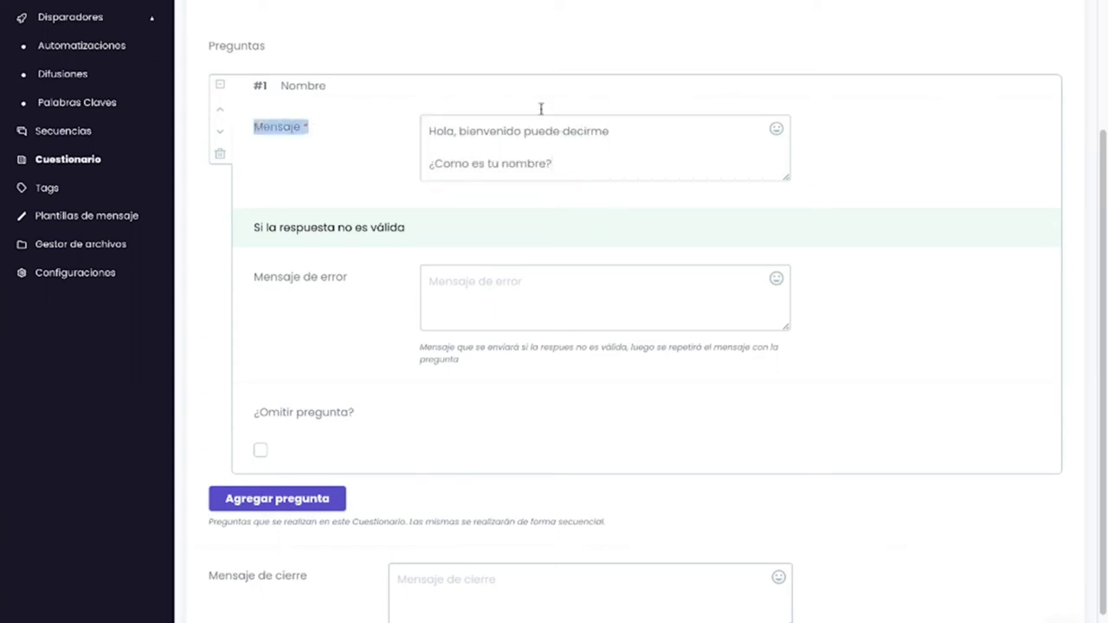
drag(552, 164, 424, 119)
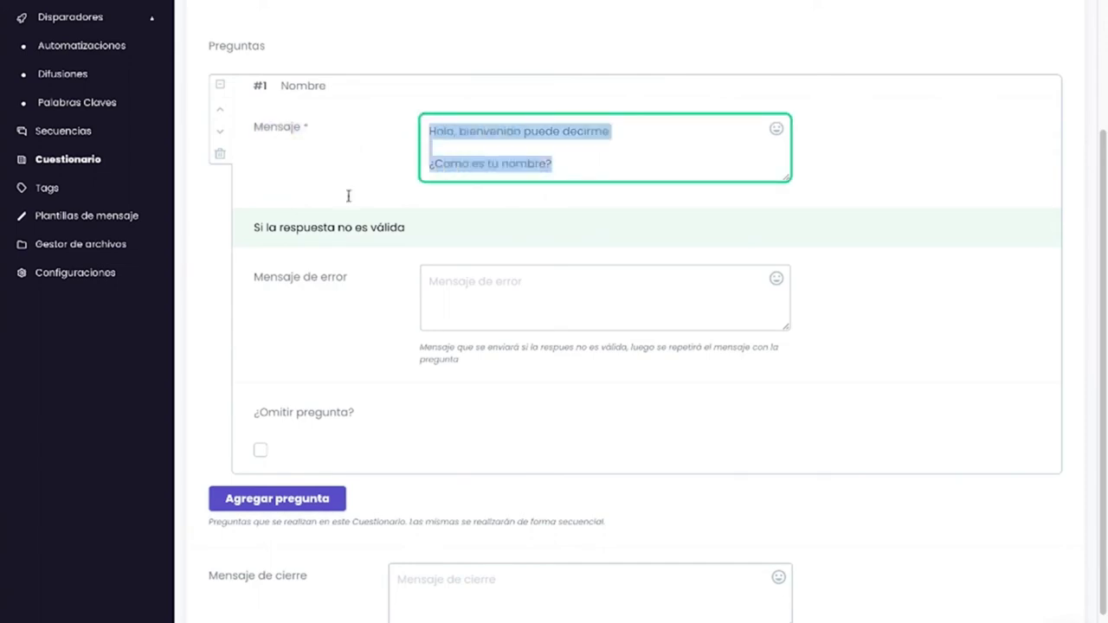
click(541, 308)
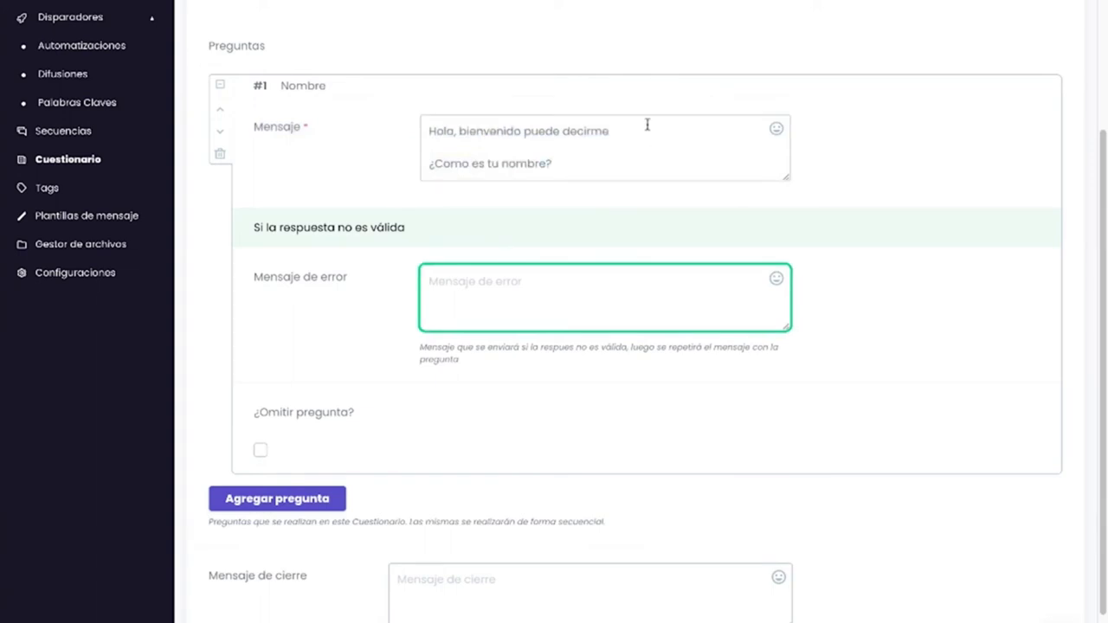
drag(270, 86, 358, 92)
click(474, 288)
text(Veo que tu respuesta no contiene un nombre valida)
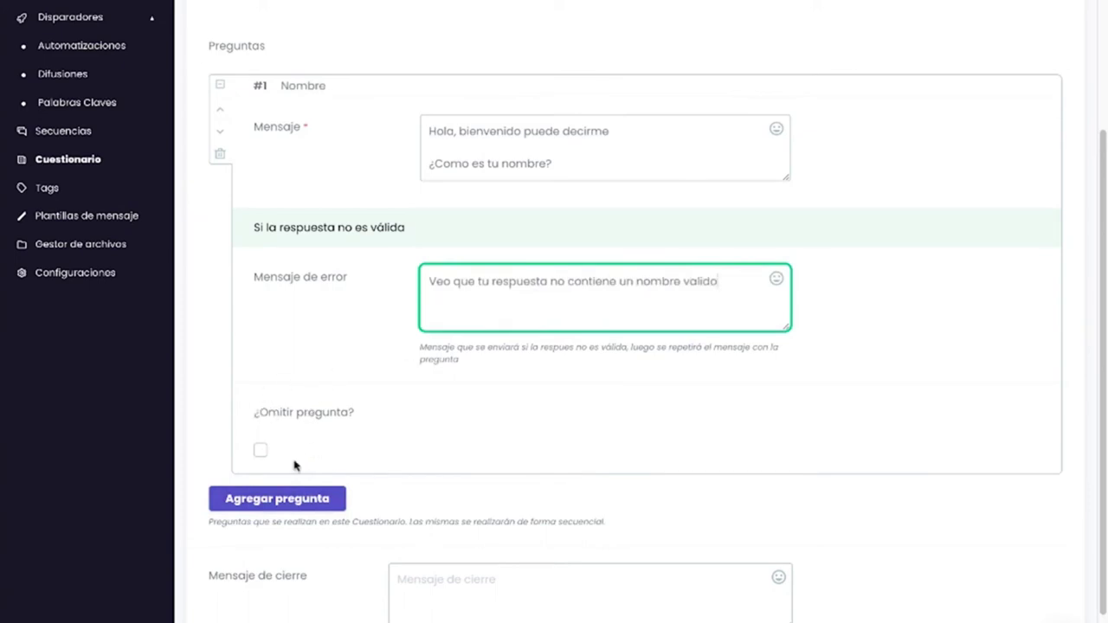
click(259, 450)
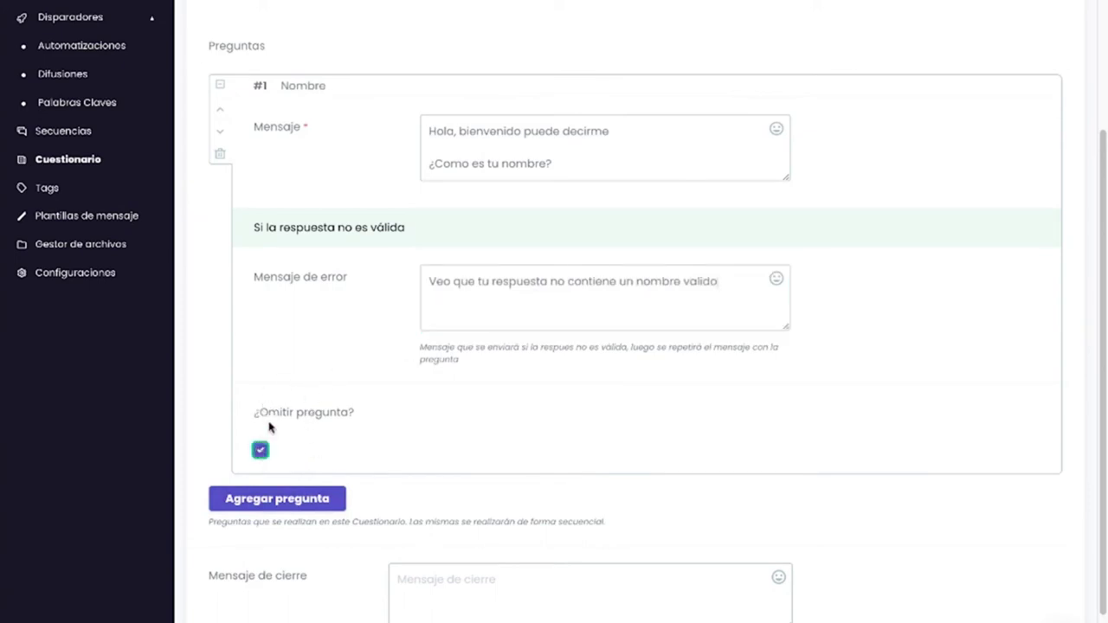
Add a Correo electrónico question with the message "¿Cual es tu correo electronico?" and collapse the Nombre question
drag(283, 87, 326, 86)
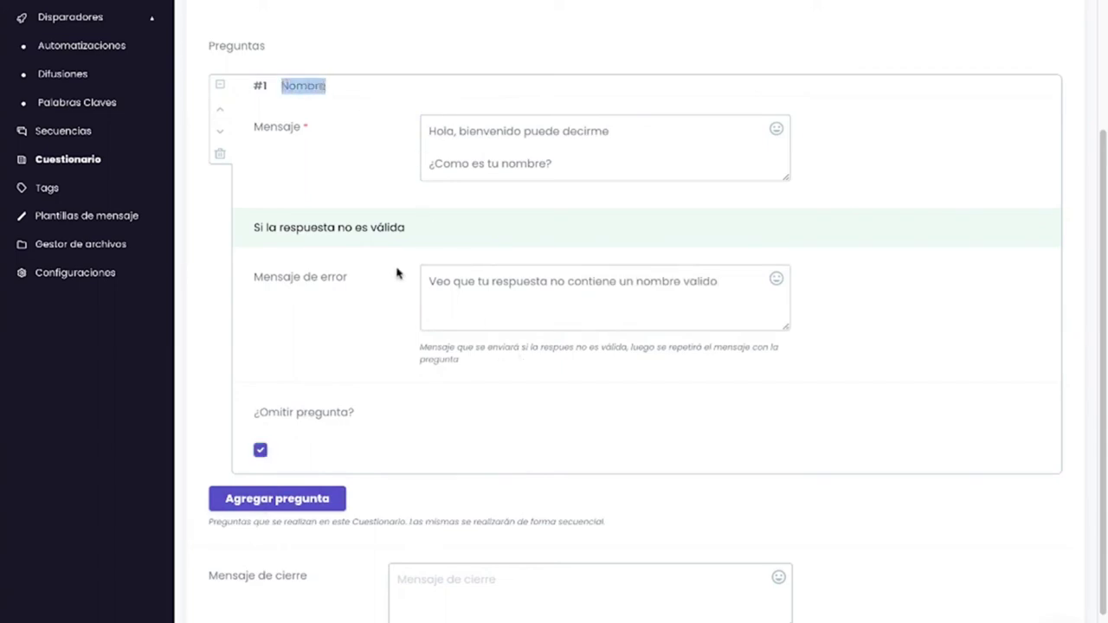
click(310, 509)
click(321, 412)
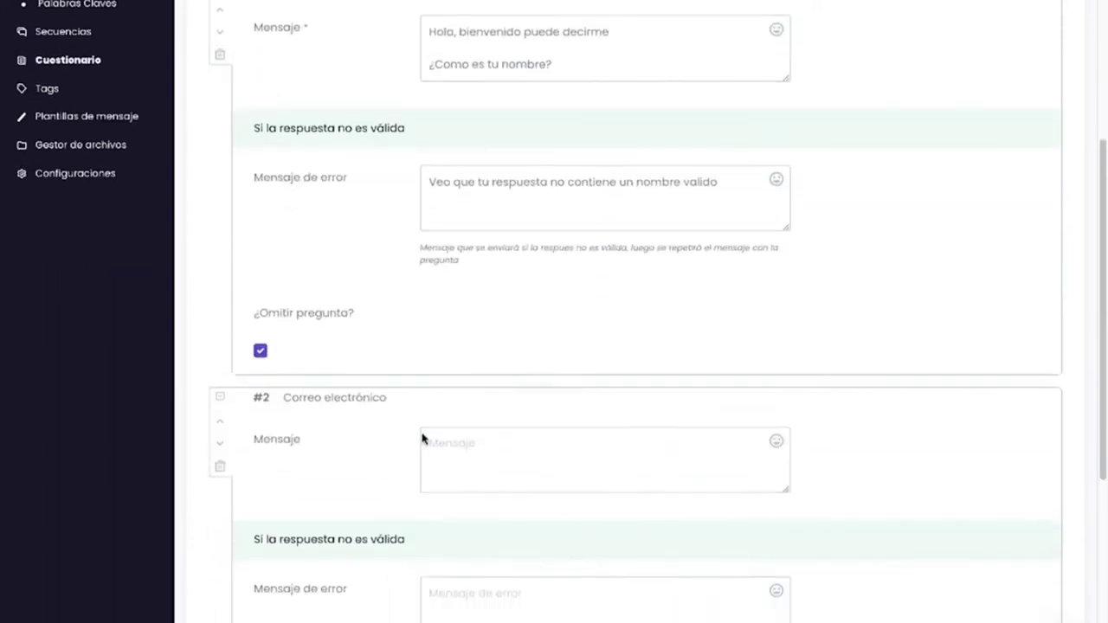
scroll(423, 440, up, 2)
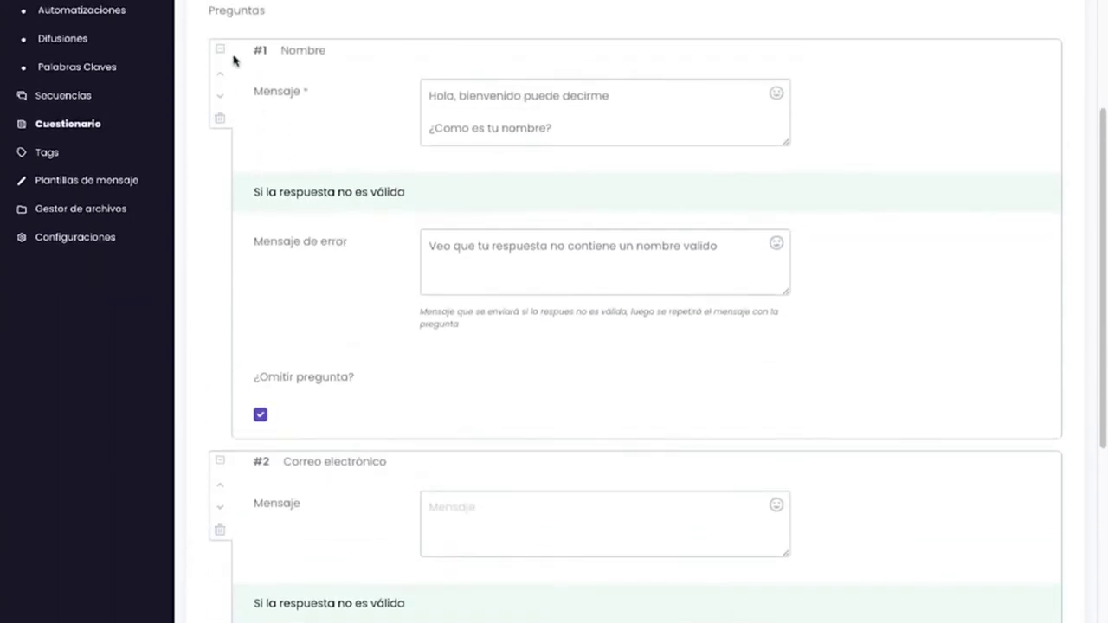
click(221, 50)
click(575, 177)
text(¿Cual es tu correo electronico?)
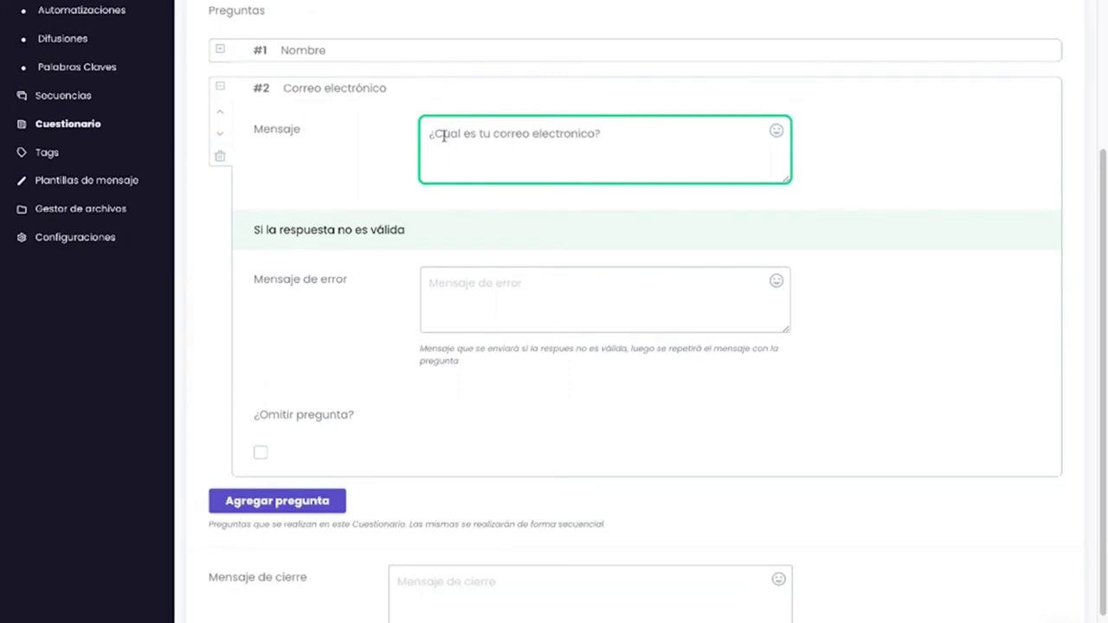
Insert "Excelente, ahora podrias indicarme" above the email question's text, separated by a blank line
click(426, 134)
key(Return)
text(Excelente, ahroa a)
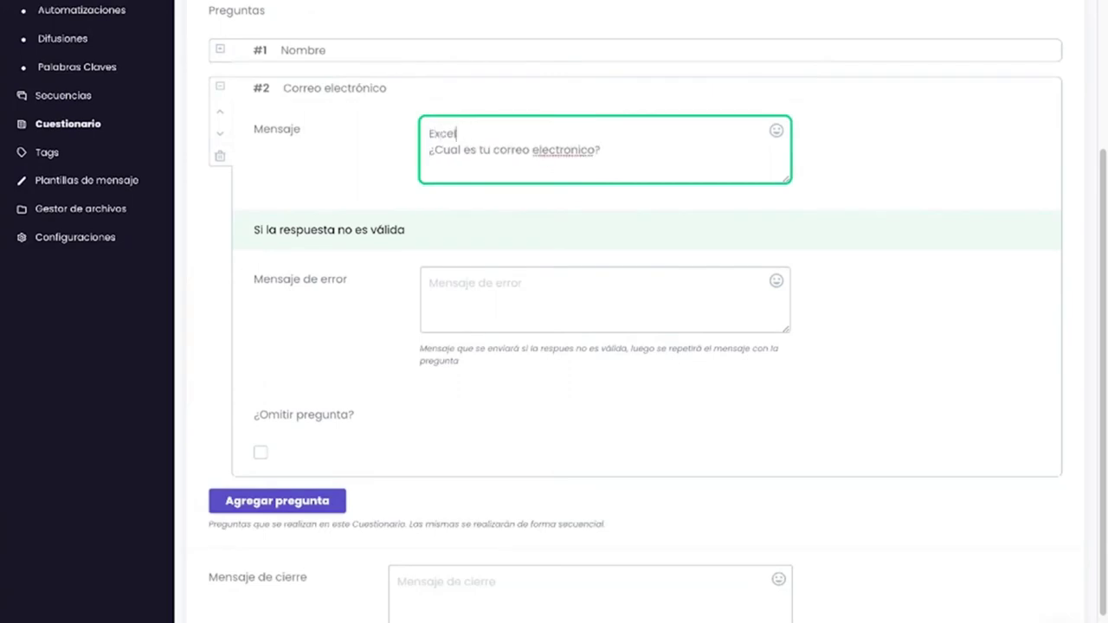
key(BackSpace)
key(BackSpace)
key(BackSpace)
key(BackSpace)
key(BackSpace)
text(ora podrias Indicarme)
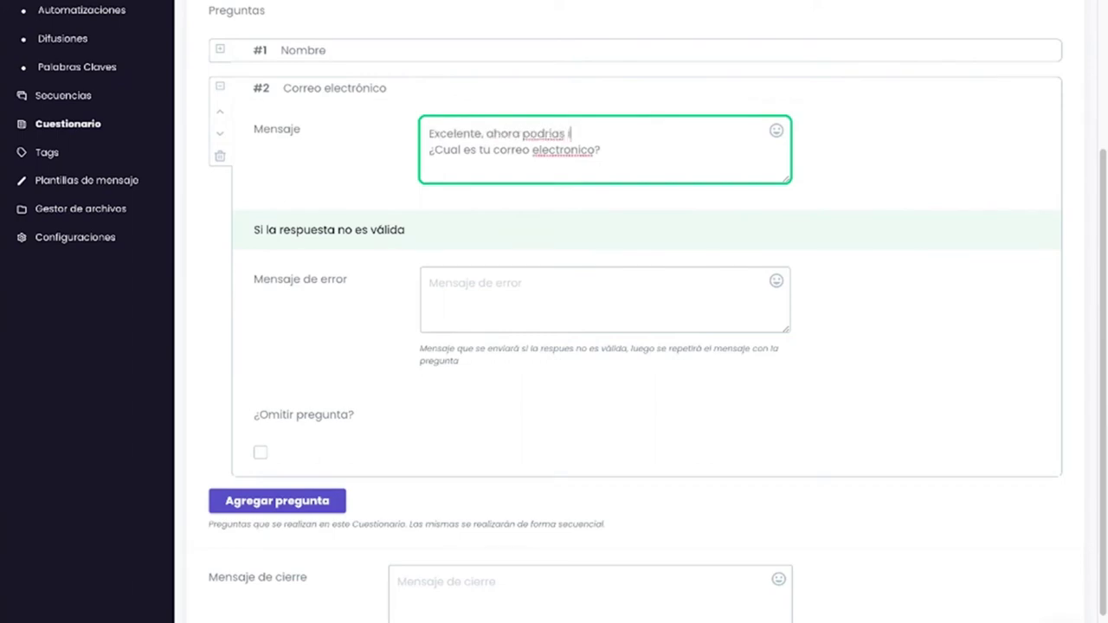
key(Return)
mouse_move(436, 132)
mouse_down()
mouse_move(604, 168)
mouse_move(524, 168)
mouse_move(425, 132)
mouse_up()
Set the Correo electrónico question's error message to "Veo que tu respuesta no contiene un email valido"
click(457, 284)
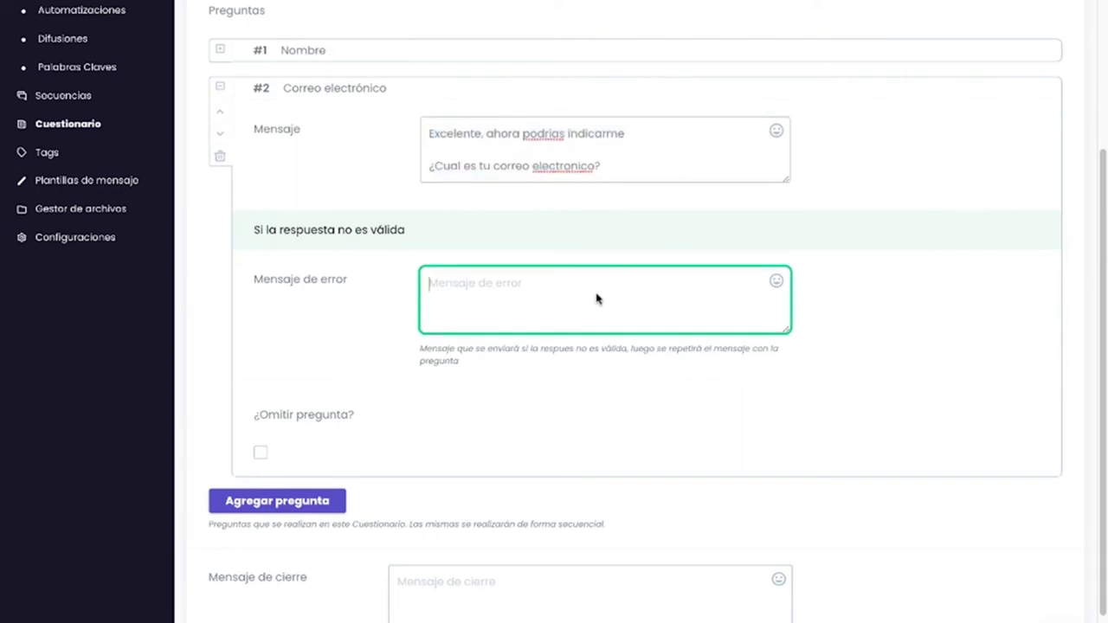
drag(292, 89, 416, 94)
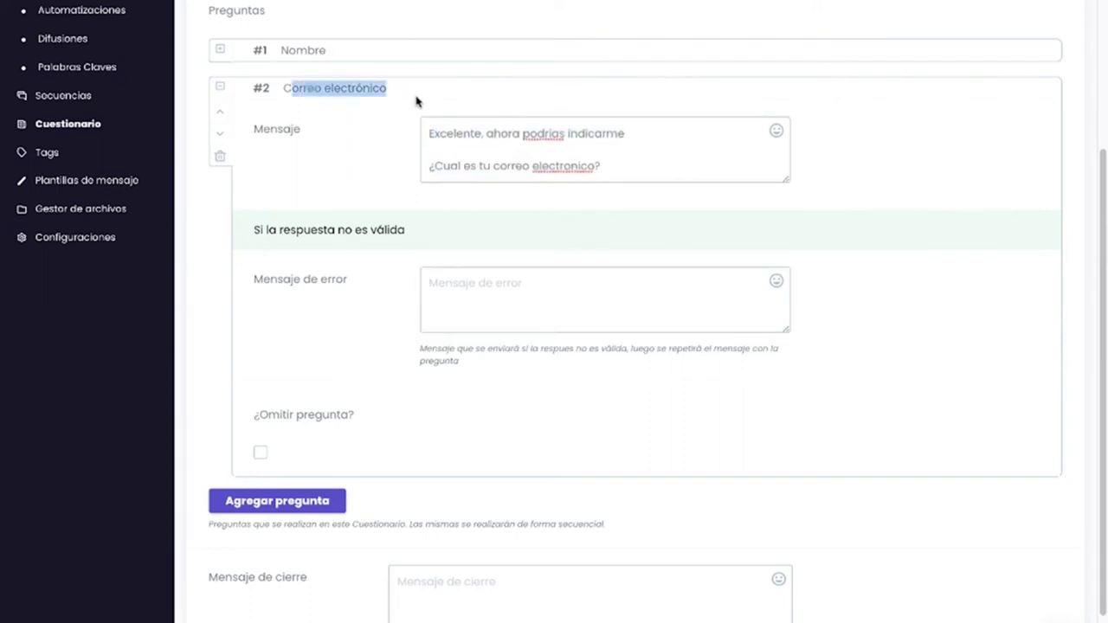
click(472, 325)
text(VEo que)
key(BackSpace)
key(BackSpace)
key(BackSpace)
key(BackSpace)
key(BackSpace)
key(BackSpace)
text(eo que tu respuesta no cont)
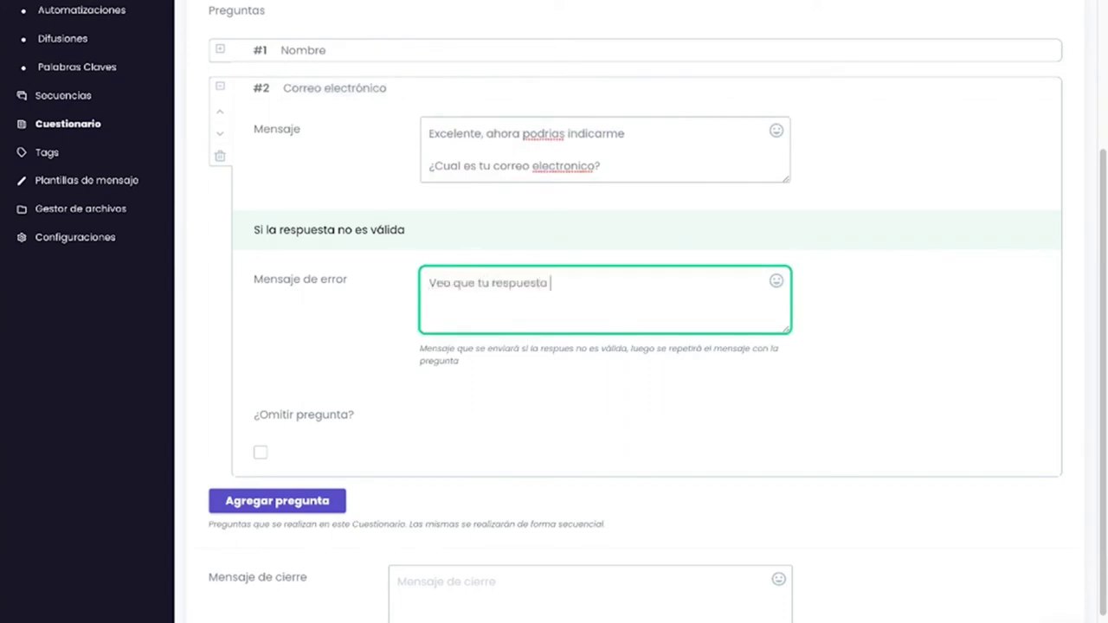
key(BackSpace)
key(BackSpace)
text(ene un email valido)
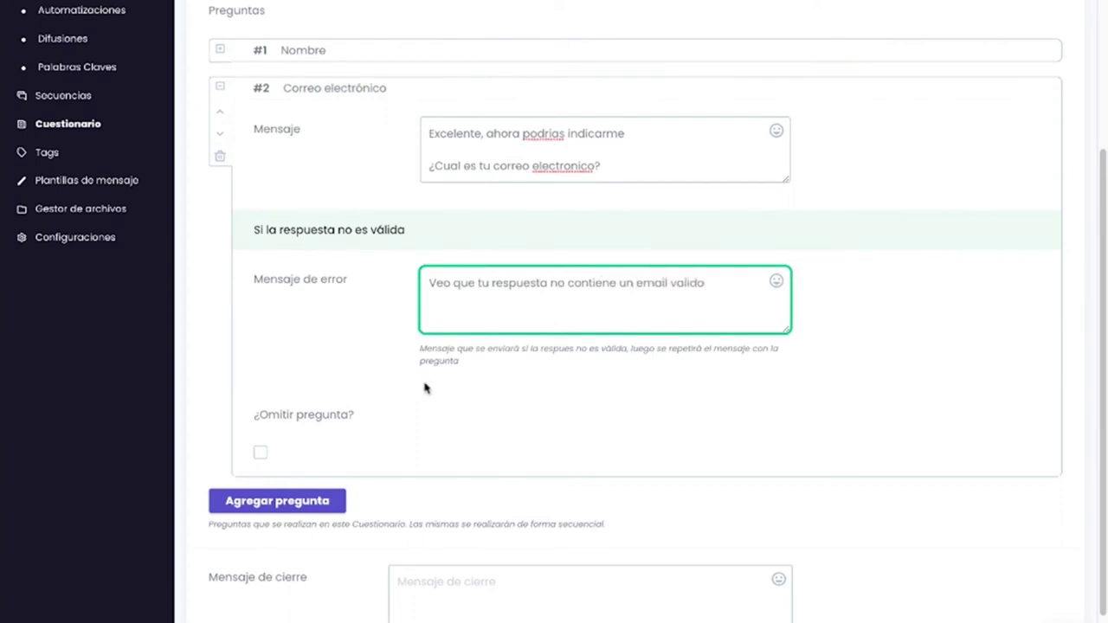
Enable ¿Omitir pregunta? for the Correo electrónico question and collapse it
click(262, 453)
scroll(355, 381, up, 1)
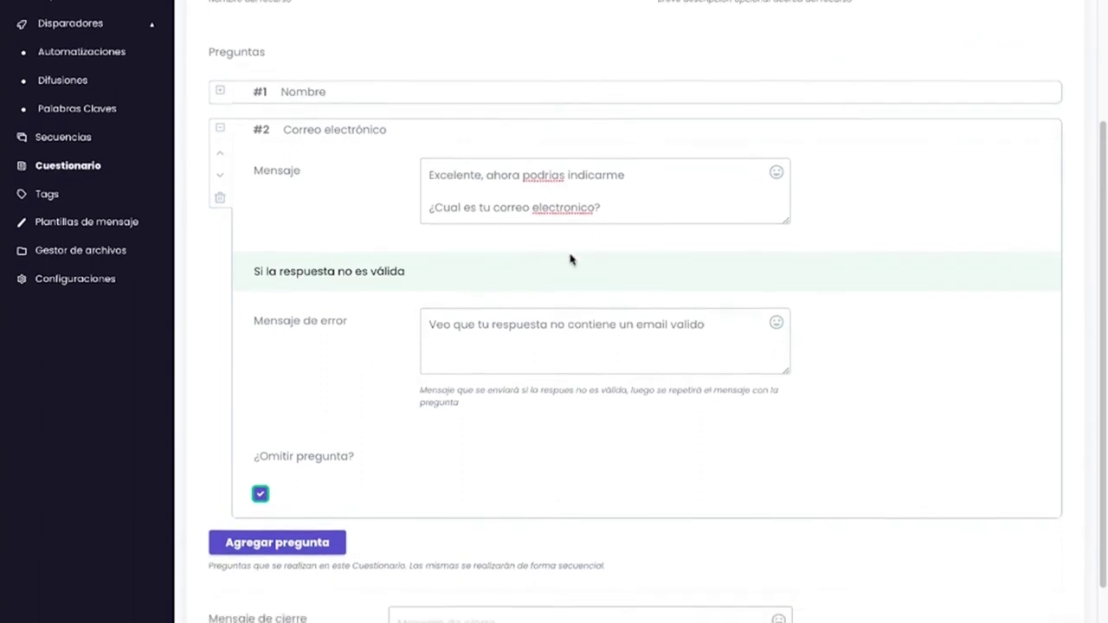
click(574, 208)
click(220, 128)
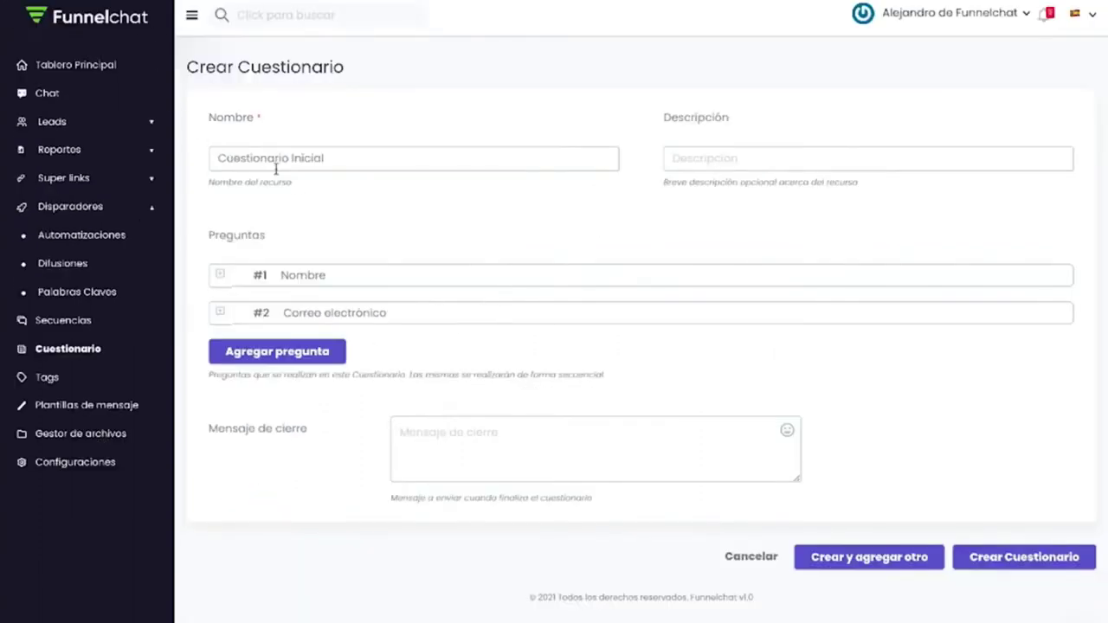
Add a Pregunta simple question with the message "¿Cual es tu mayor reto o frustración a la hora utilizar WhatsApp?"
click(317, 352)
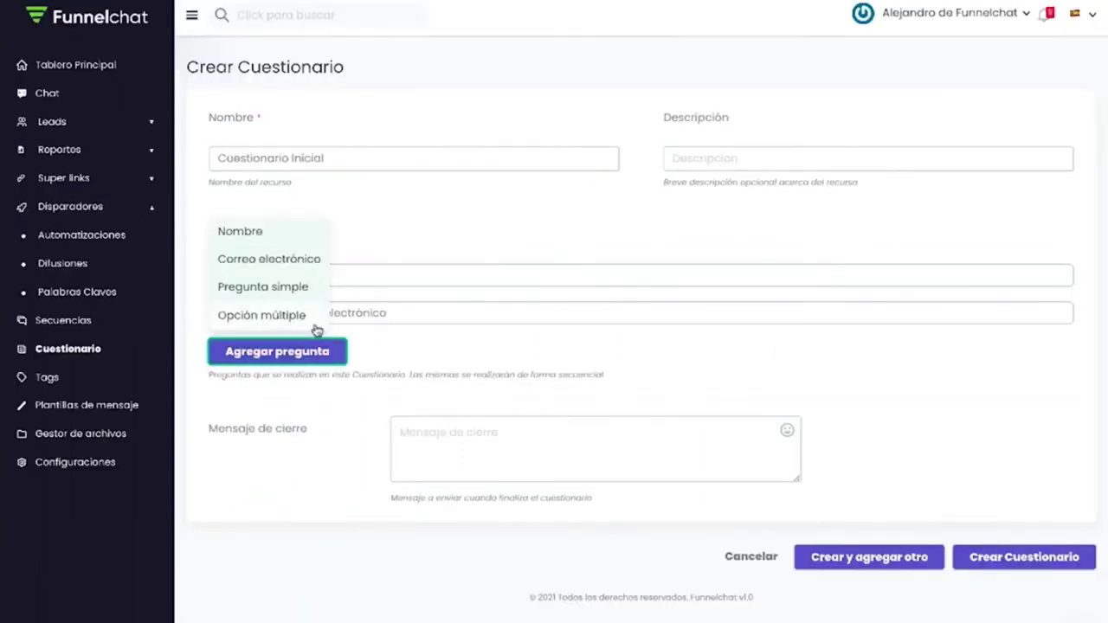
click(241, 296)
scroll(354, 344, down, 3)
click(630, 242)
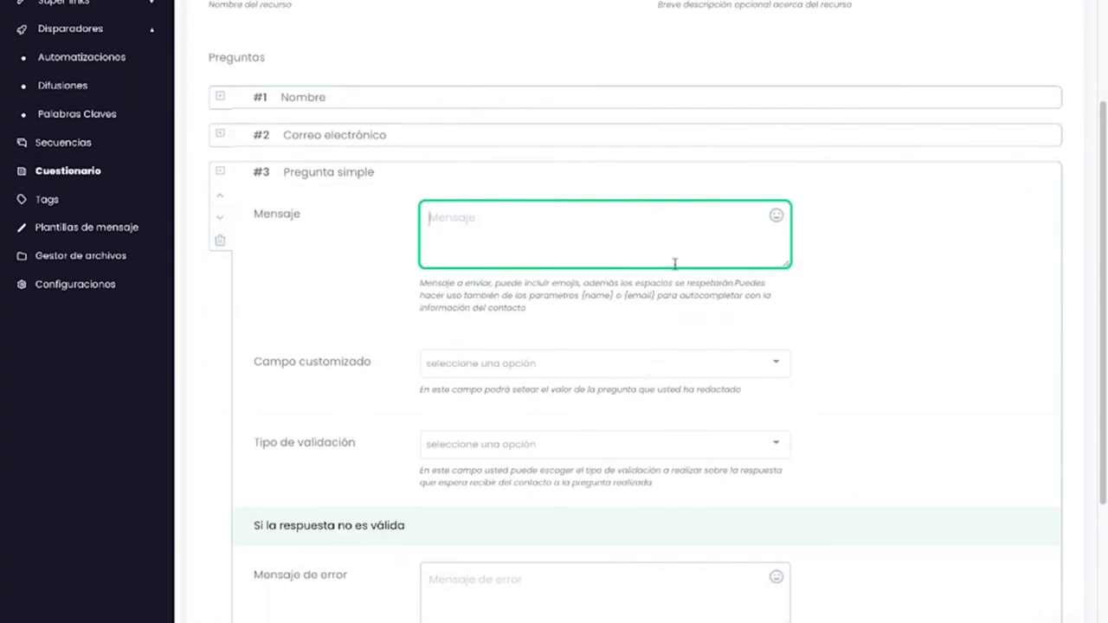
text(Cual es tu mayor re)
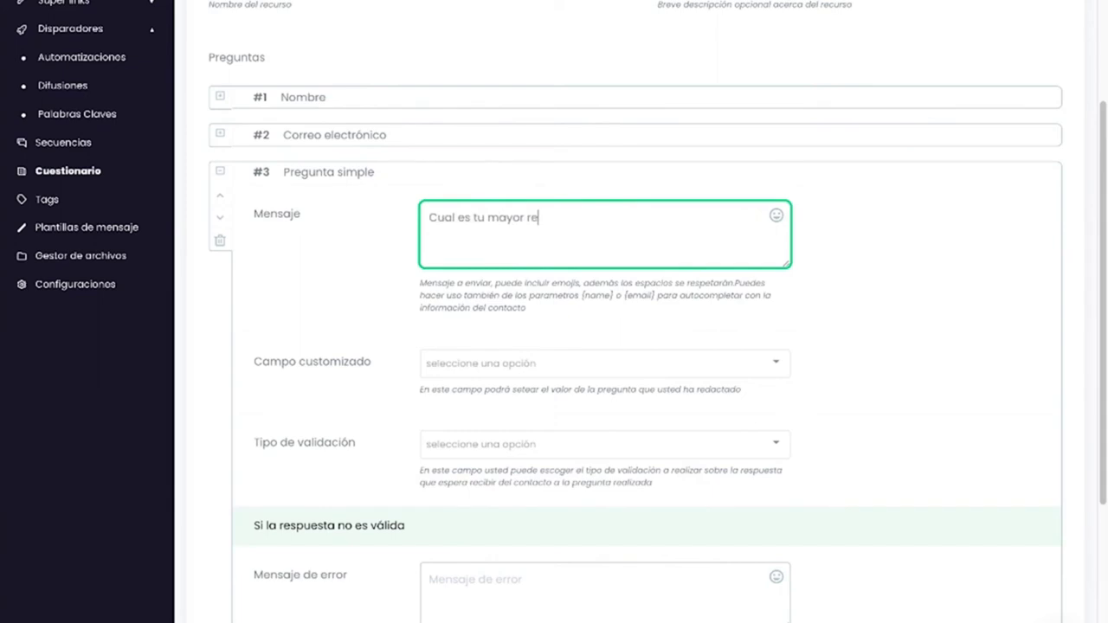
text(to o frus)
key(BackSpace)
text(ustacion a la hora )
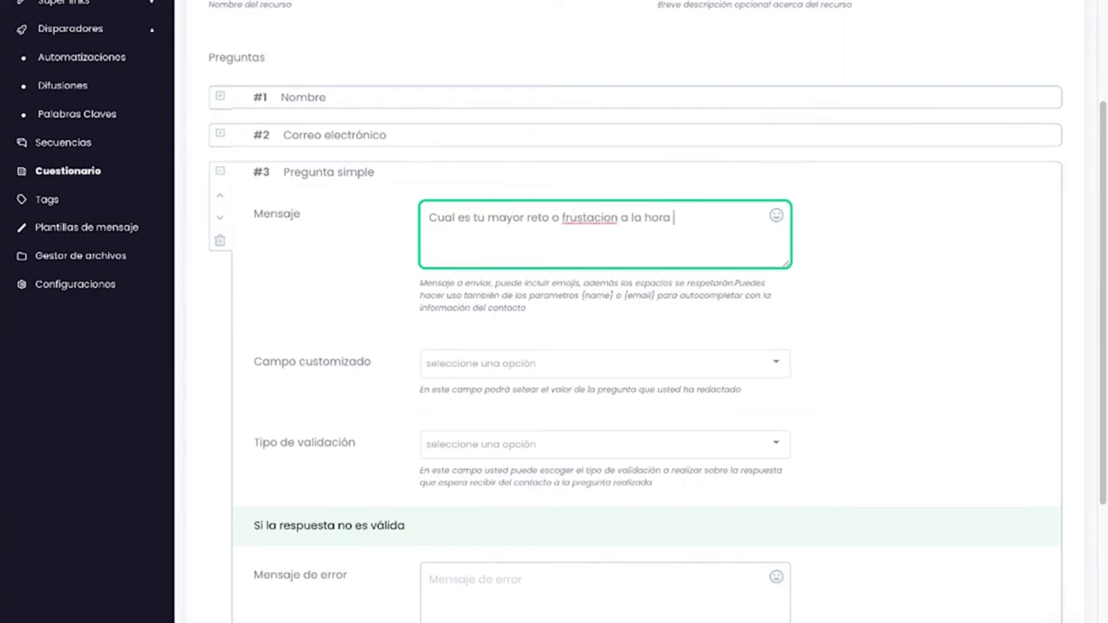
text(utilizar WhatsApp)
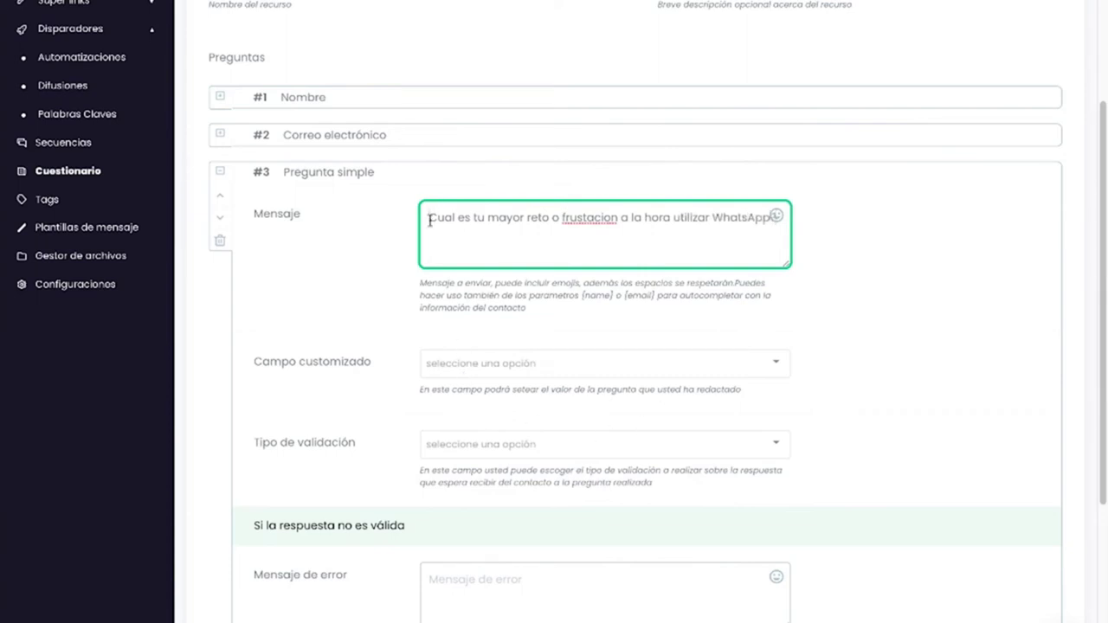
text(¿)
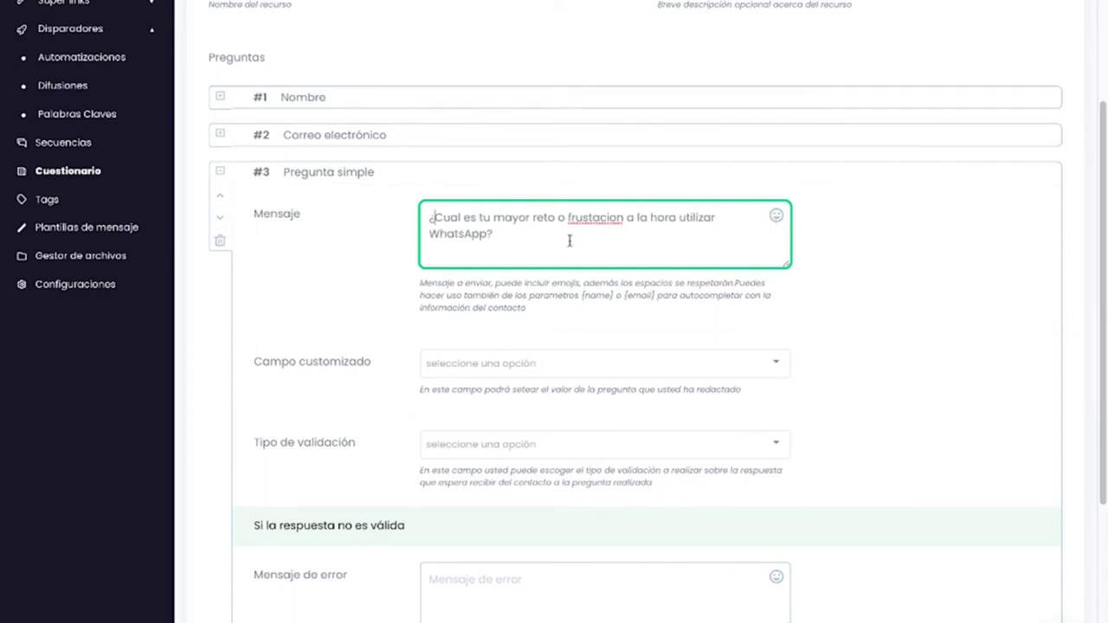
right_click(598, 218)
click(606, 224)
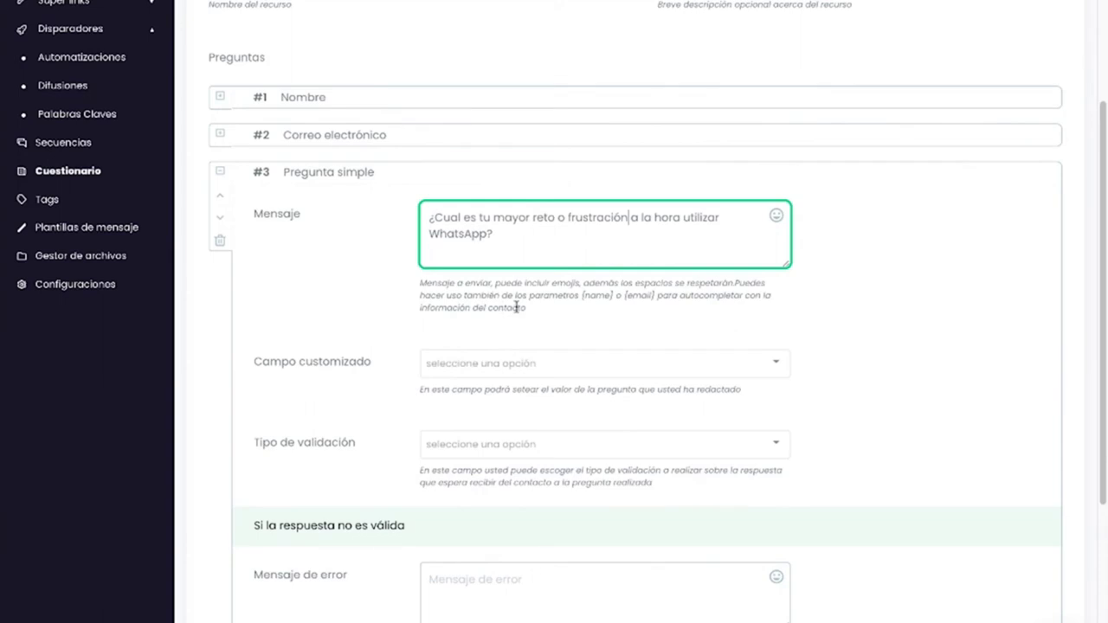
key(Tab)
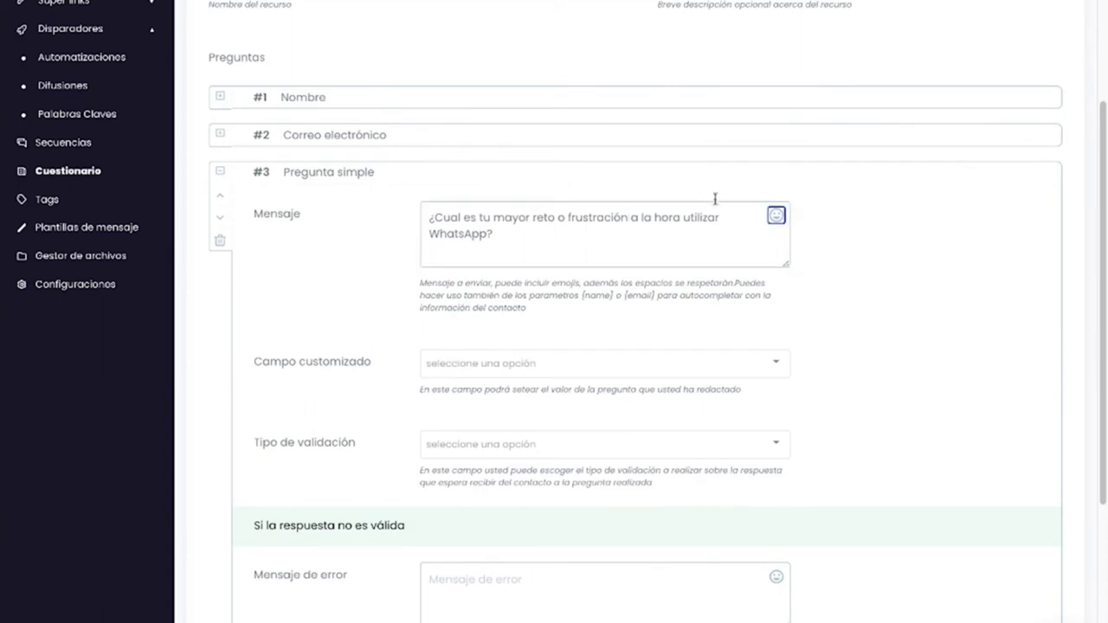
click(534, 252)
scroll(569, 317, down, 1)
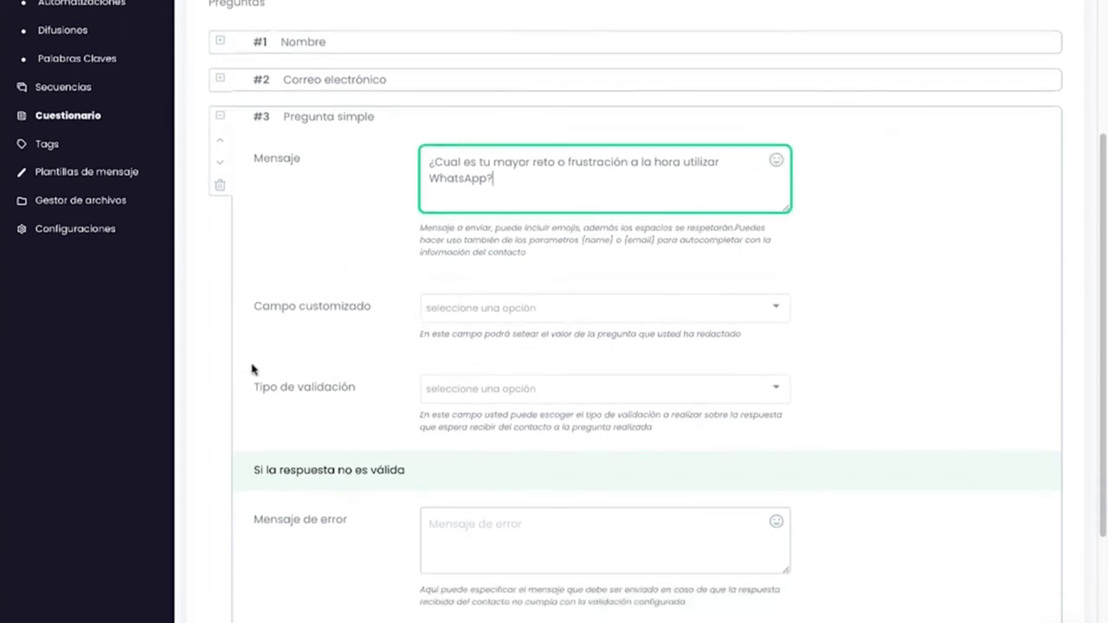
triple_click(518, 186)
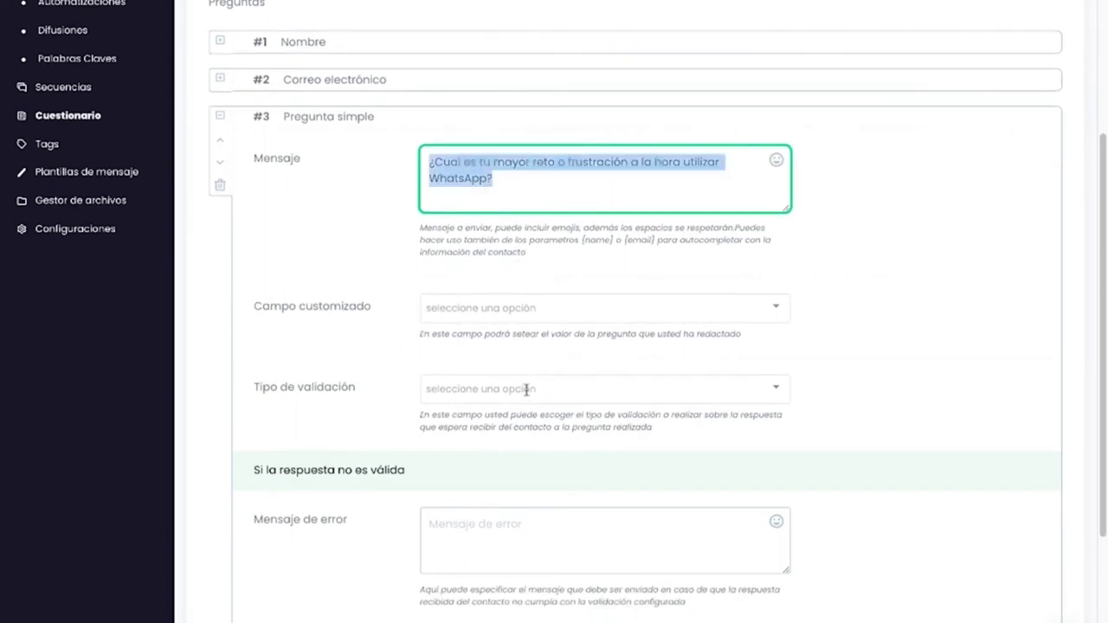
click(538, 170)
drag(441, 162, 427, 162)
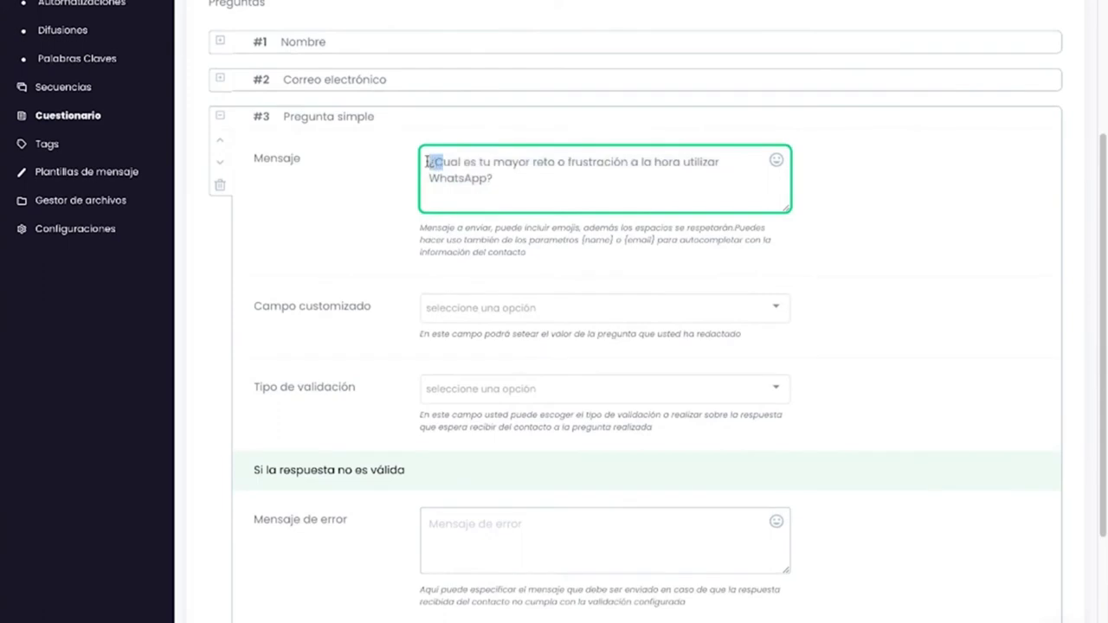
Try fecha and sitio web as the Tipo de validación of the Pregunta simple question
click(527, 389)
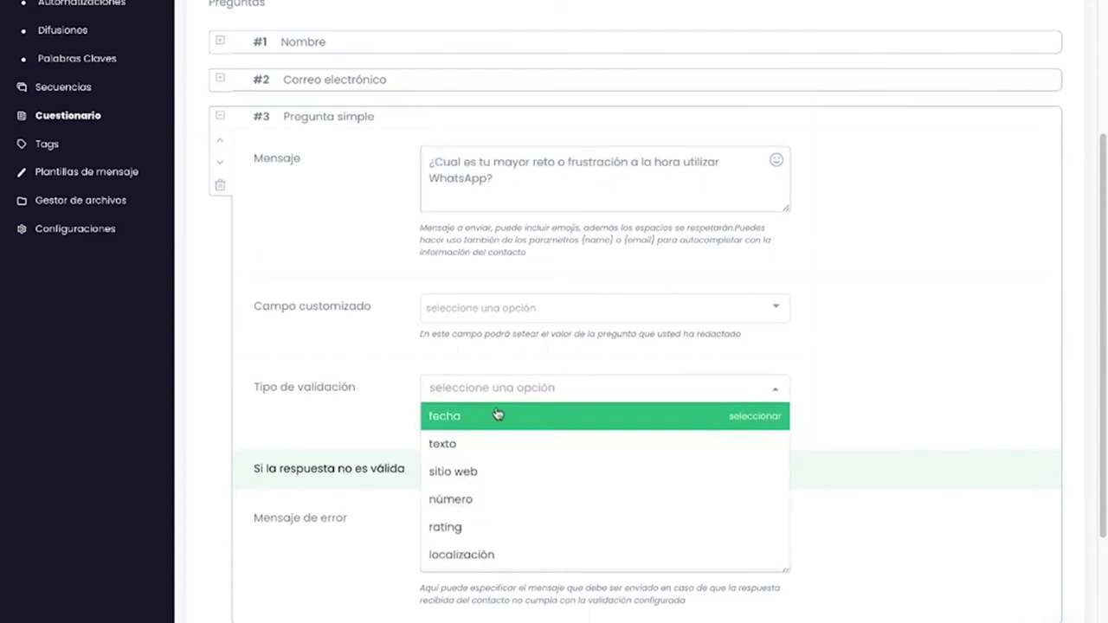
click(497, 416)
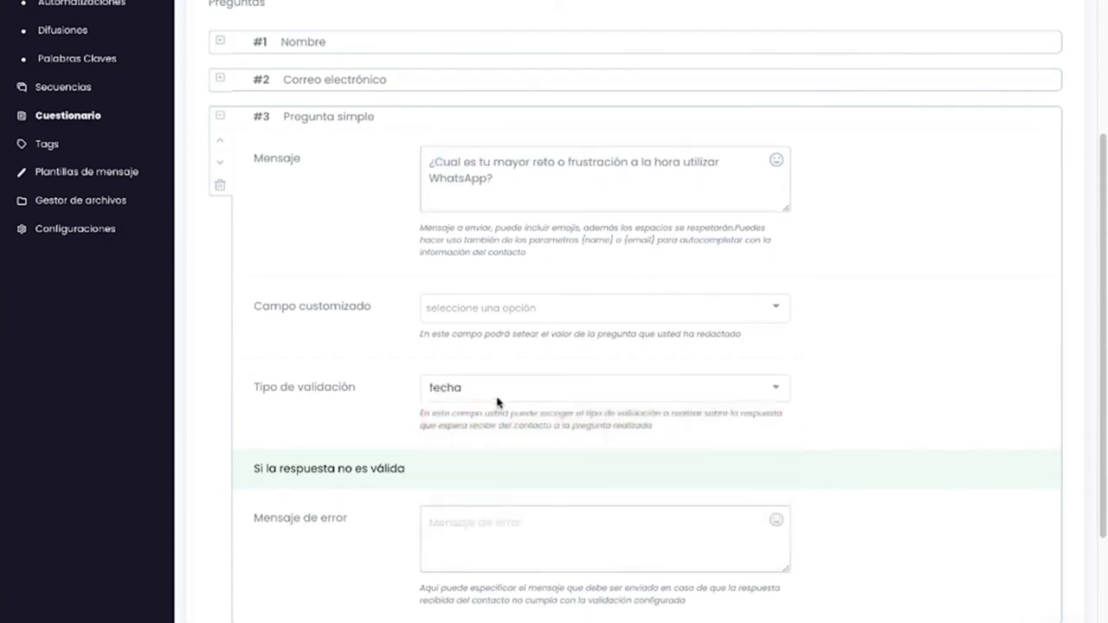
click(496, 398)
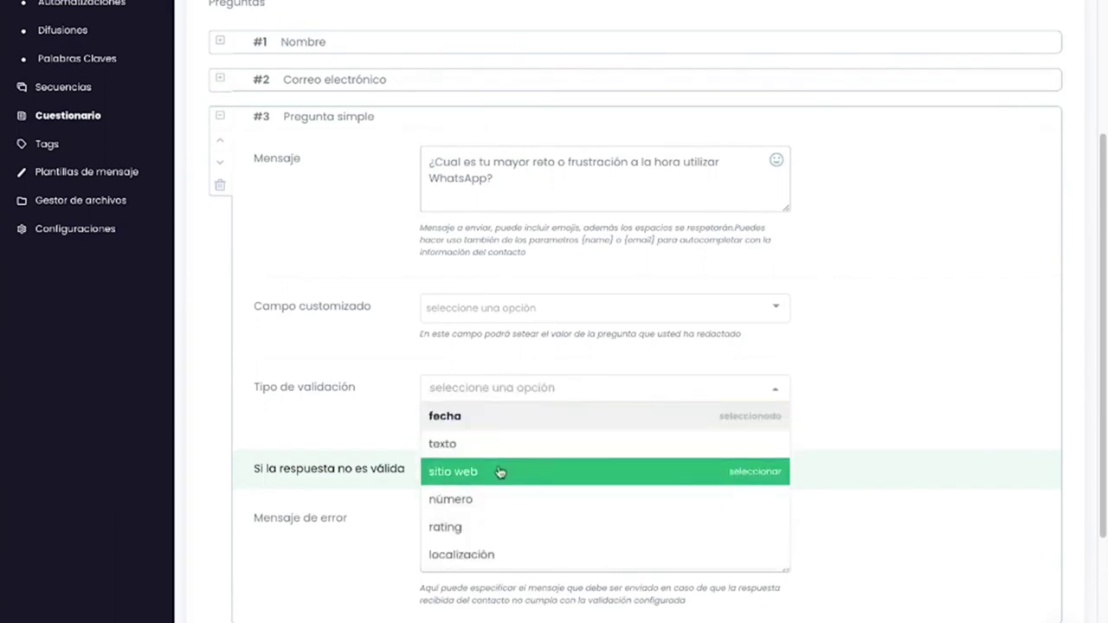
click(500, 472)
click(543, 382)
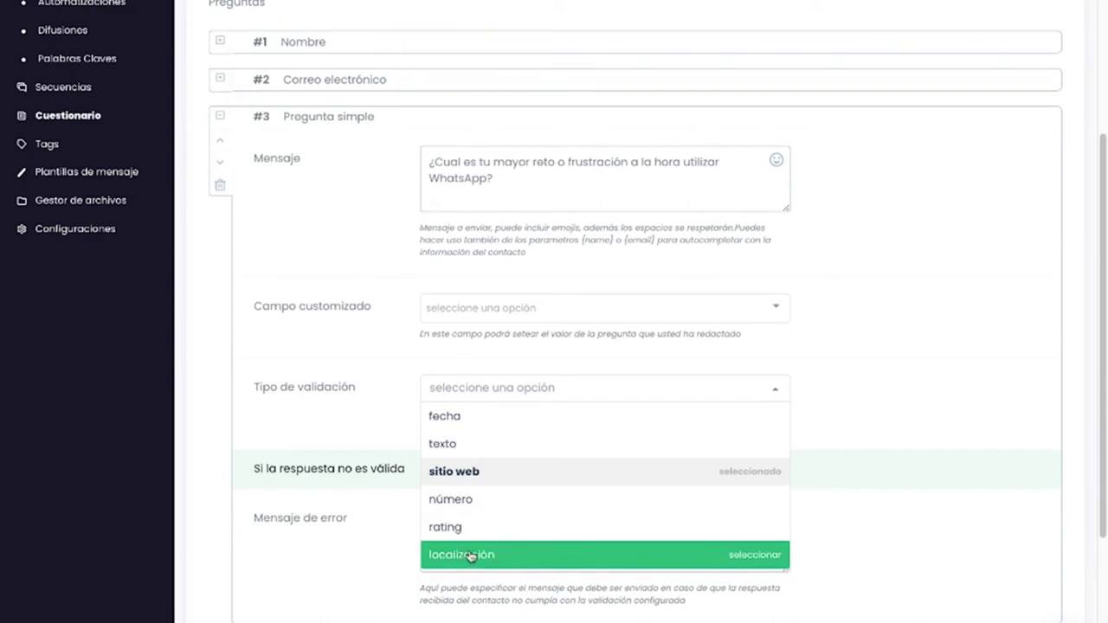
click(397, 387)
click(466, 389)
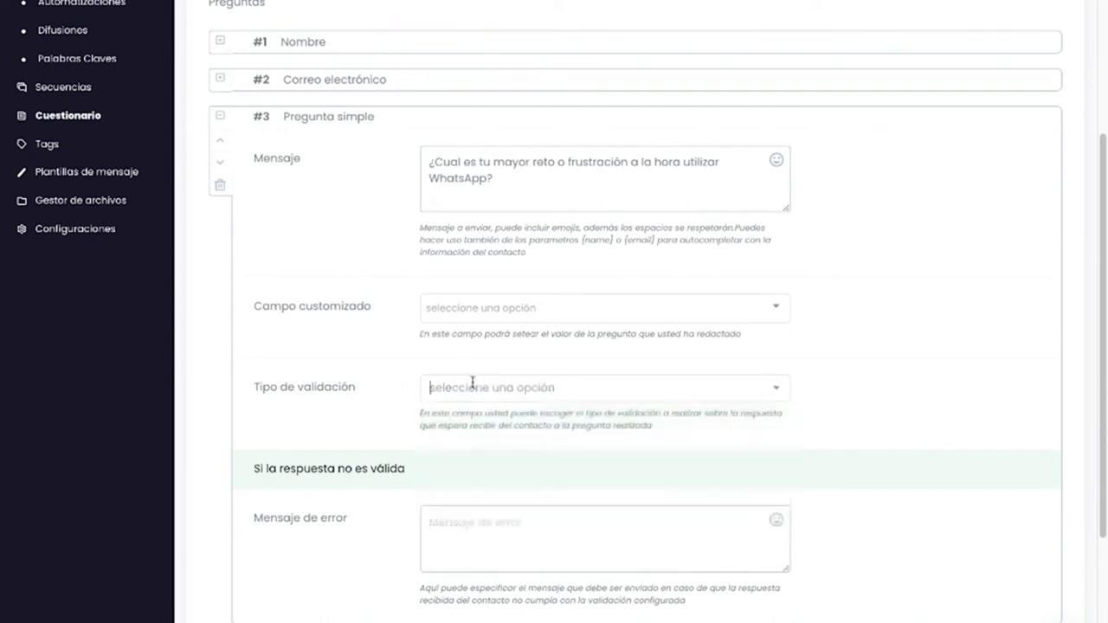
click(399, 500)
click(466, 544)
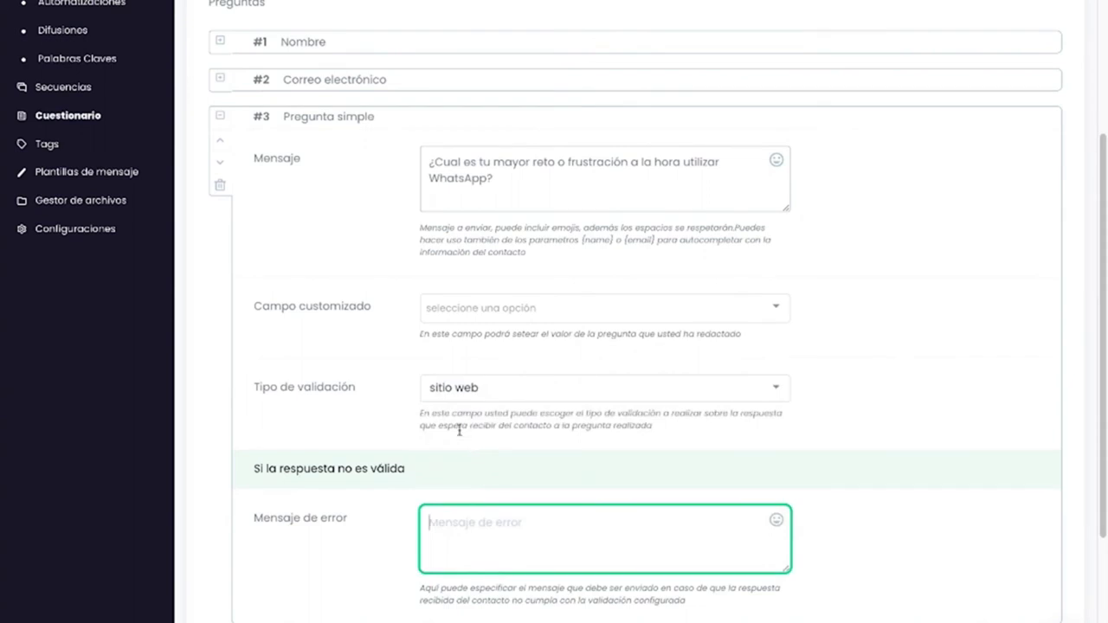
Set the Pregunta simple validation type to fecha and its error message to "Veo que tu respuesta no contiene un fecha valida."
click(524, 387)
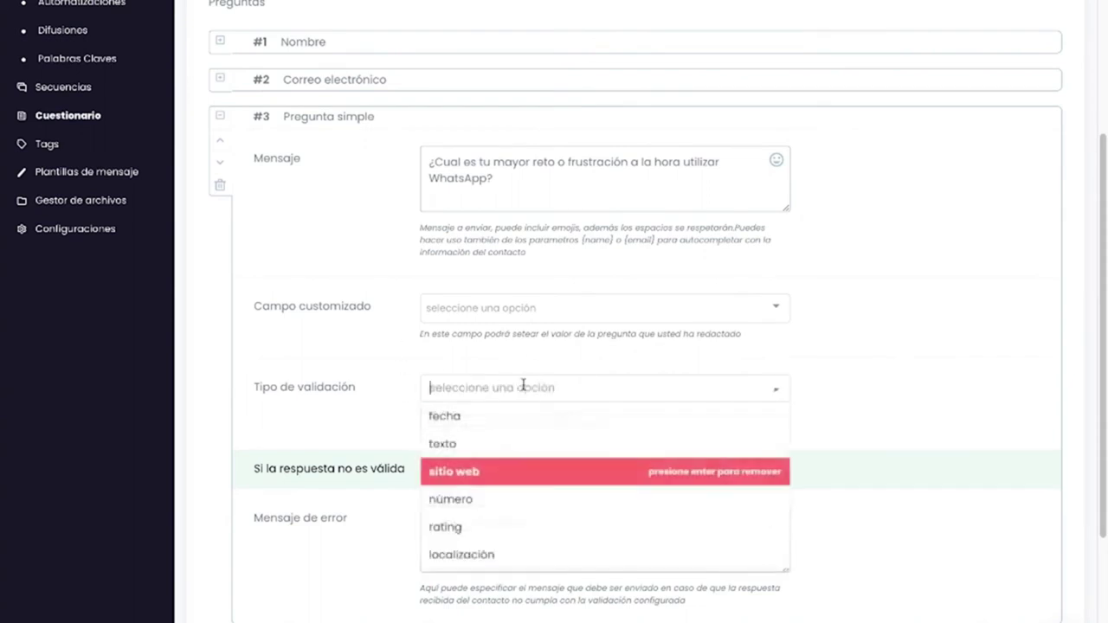
click(465, 419)
click(476, 538)
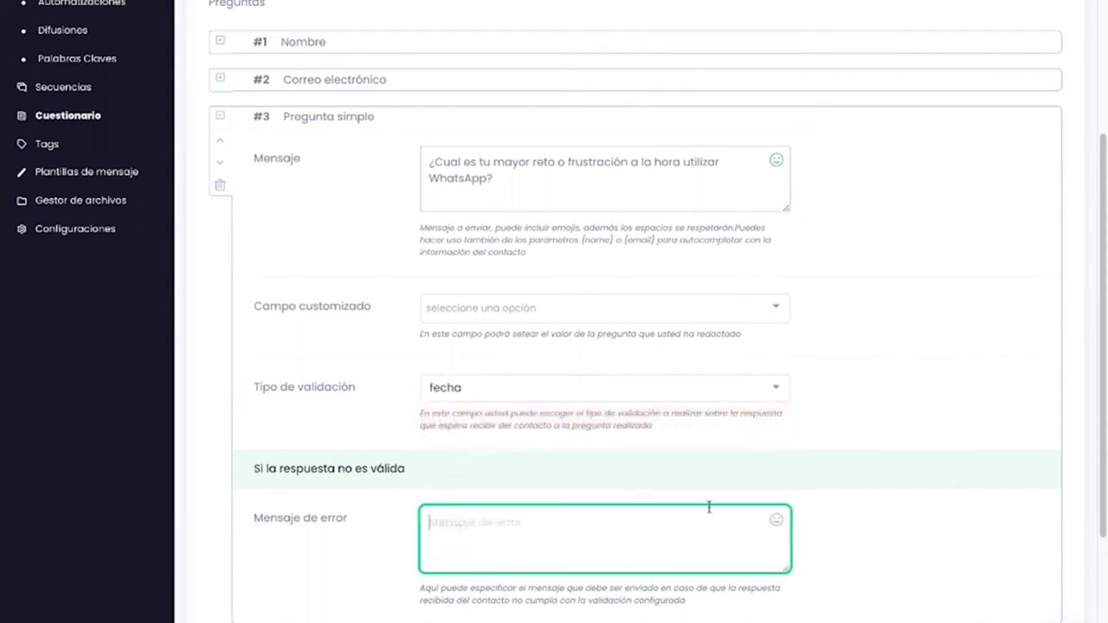
text(Po)
key(BackSpace)
key(BackSpace)
text(VEo)
text(o que tu respues)
key(BackSpace)
key(BackSpace)
key(BackSpace)
key(BackSpace)
key(BackSpace)
text(spuesta real)
key(BackSpace)
key(BackSpace)
key(BackSpace)
text(no contine)
key(BackSpace)
key(BackSpace)
text(ene un r)
text(echa)
key(BackSpace)
text(valida.)
Collapse the Pregunta simple question and add an Opción múltiple question to the questionnaire
click(322, 618)
scroll(377, 508, down, 1)
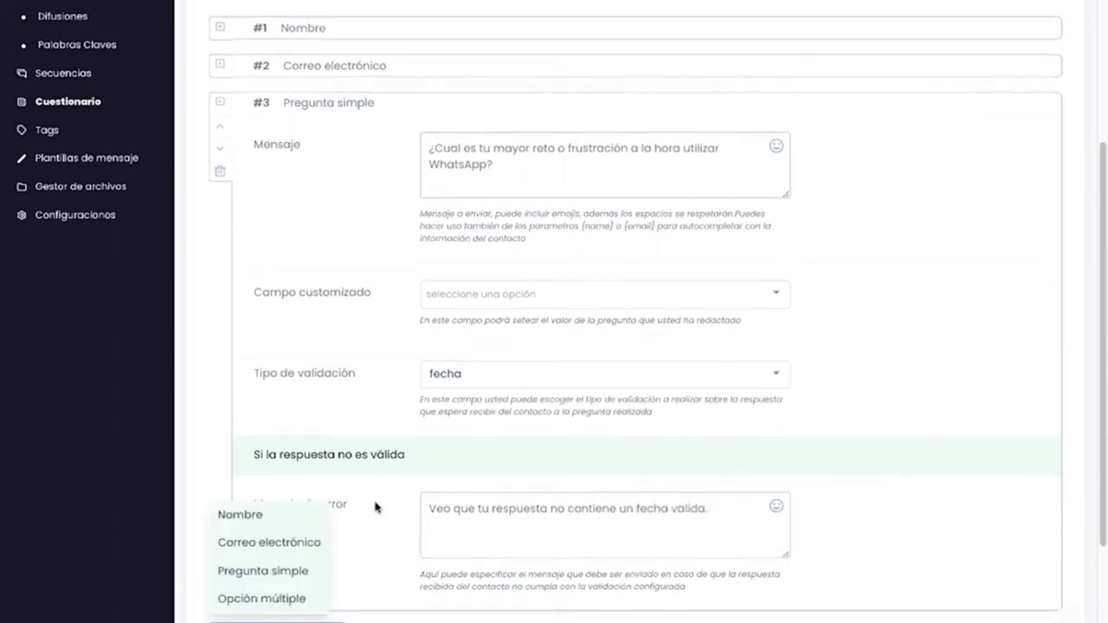
click(231, 86)
click(273, 350)
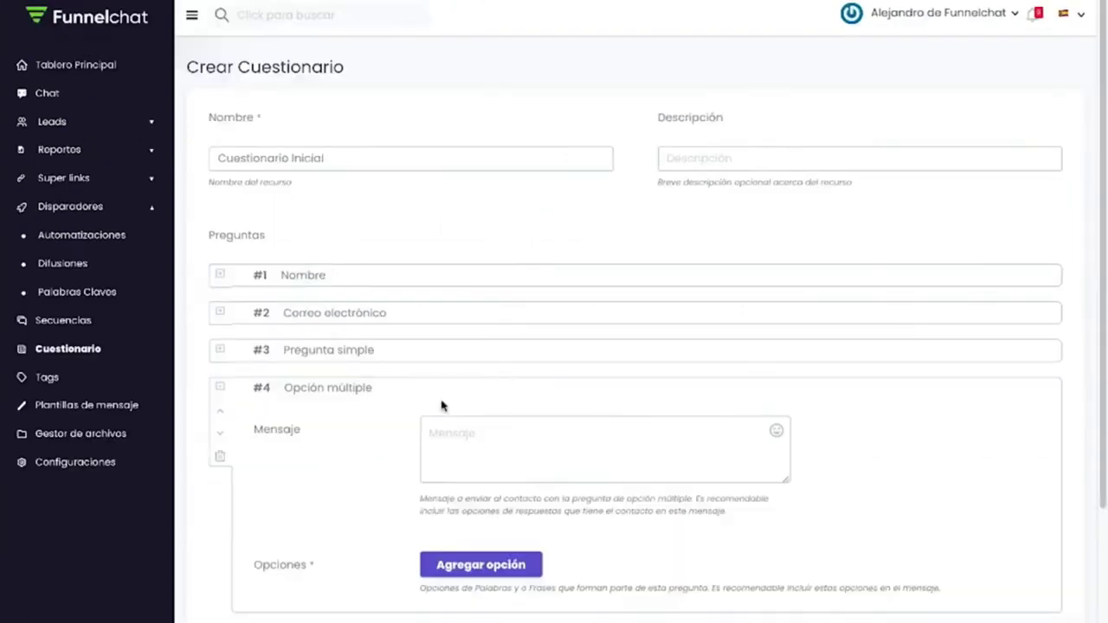
scroll(441, 406, down, 1)
Write the Opción múltiple message "¿Cual es tu nivel de conocimiento?" with the answers A) Basico, B) Intermedio and C) Avanzado on separate lines
click(569, 386)
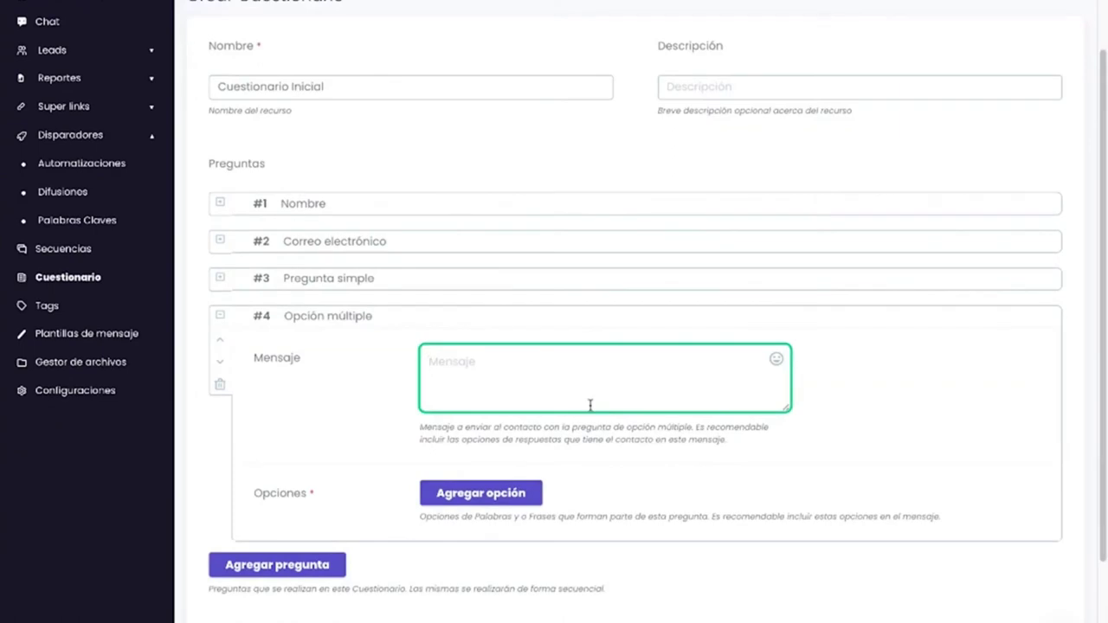
text(¿)
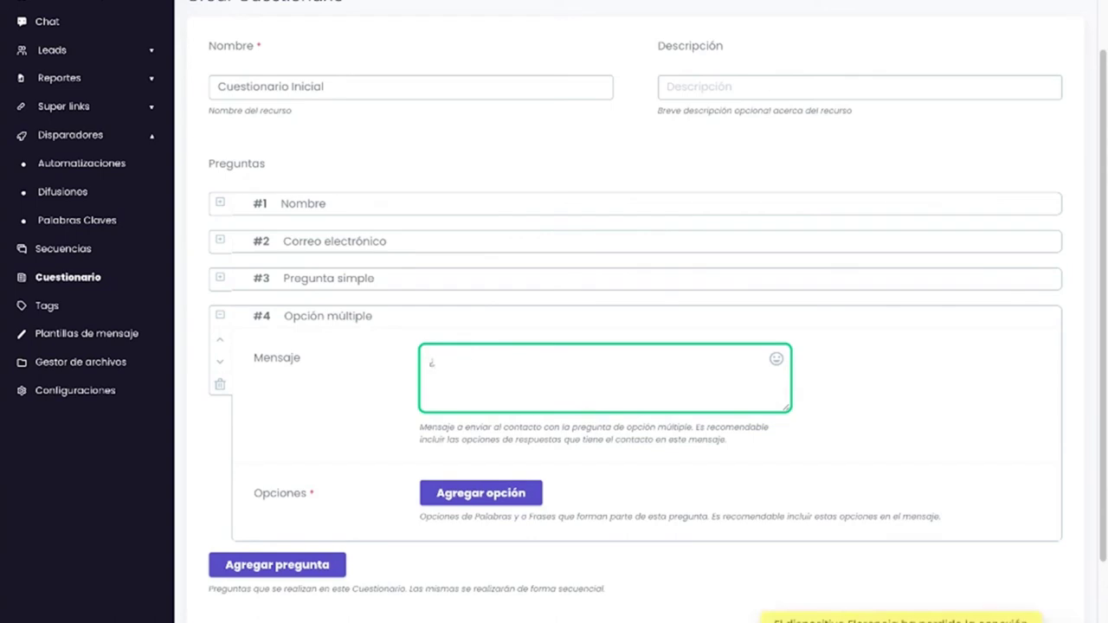
text(Cual es tu nivel de conocimient)
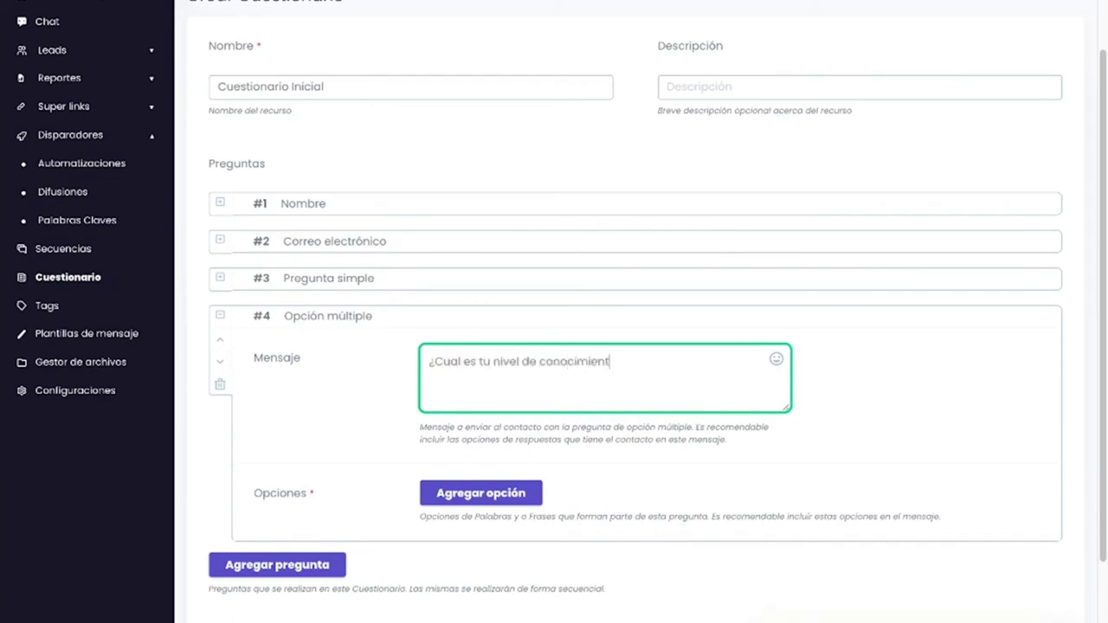
text(o?  A) Basico)
key(Return)
text(B) Interme)
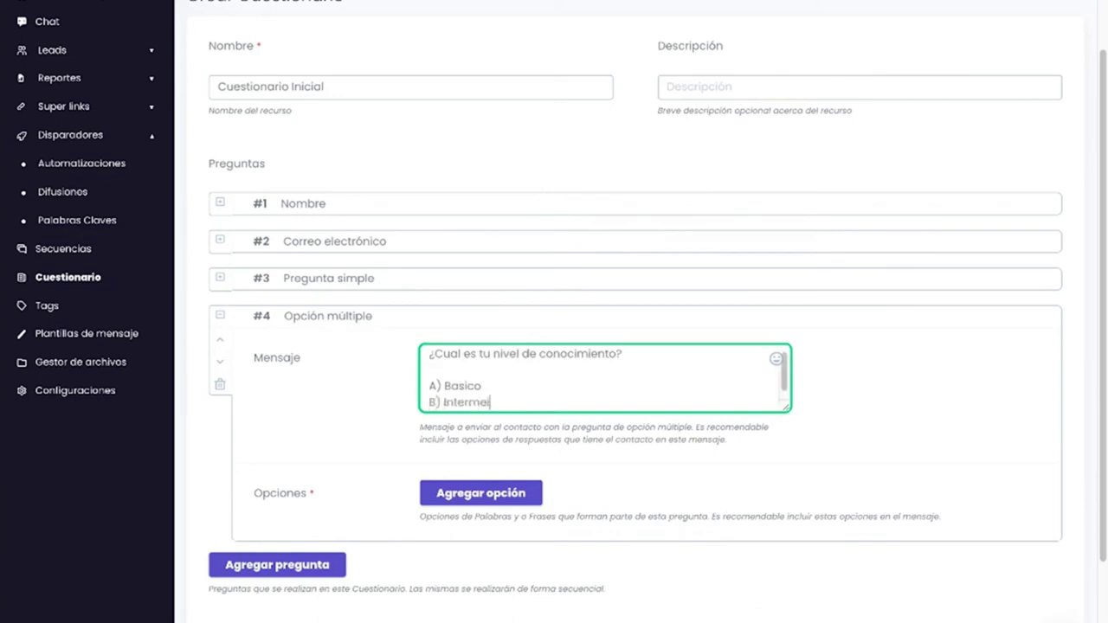
text(dio)
key(Return)
text(C) Avanzado)
Finish the Opción múltiple message with the closing line "Porfavor responde con la letra que coresponda." after a blank line
key(Return)
key(Return)
text(P)
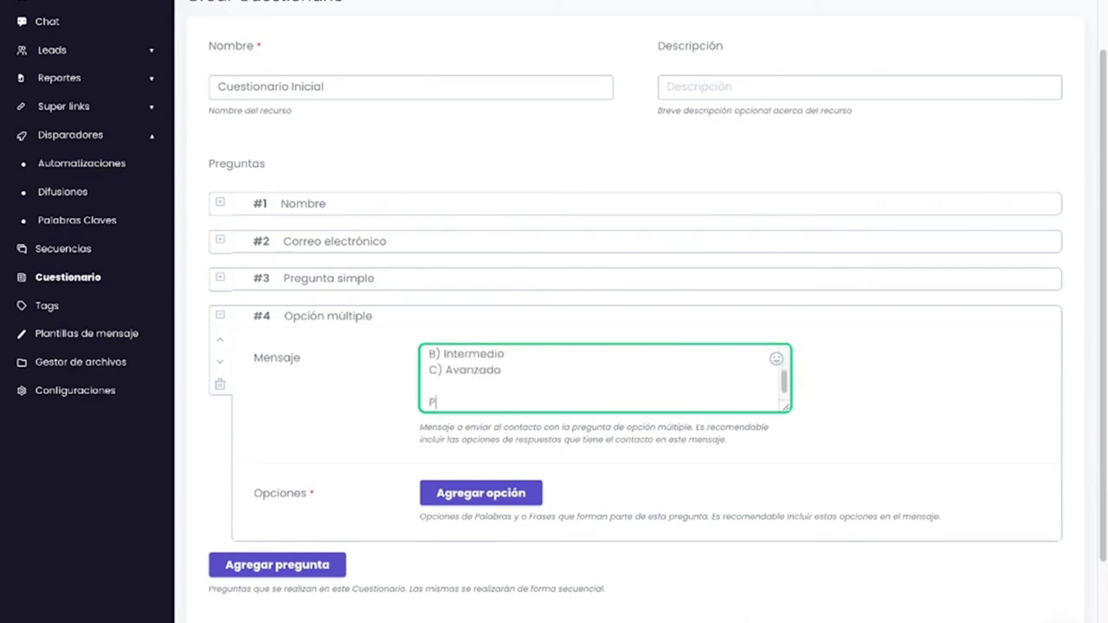
text(orfavor responde con la letra que coresponde.)
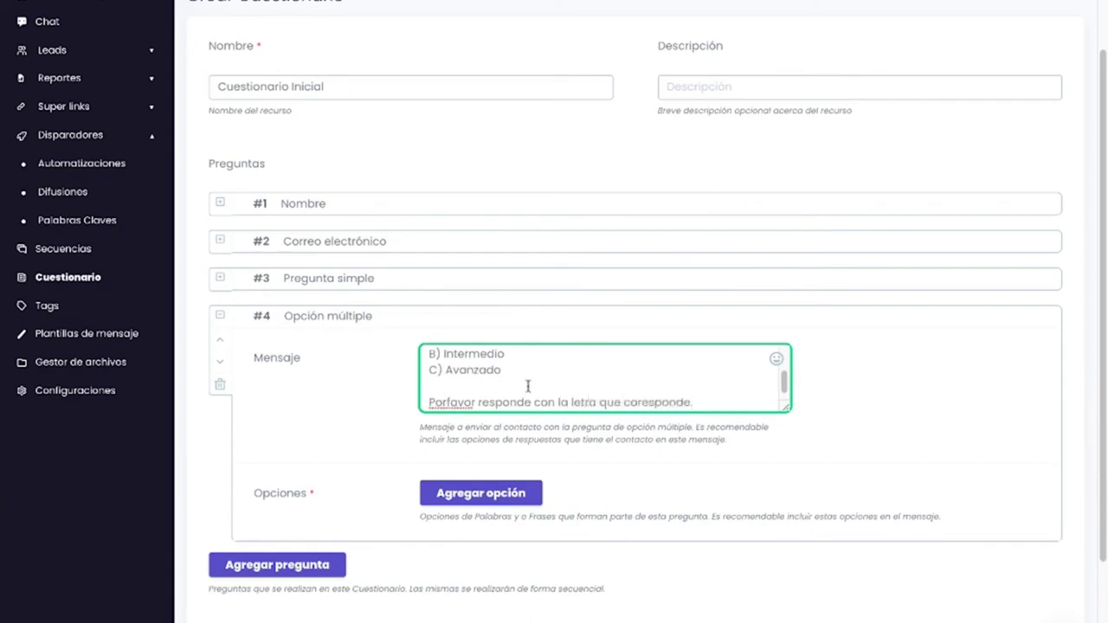
scroll(526, 386, up, 2)
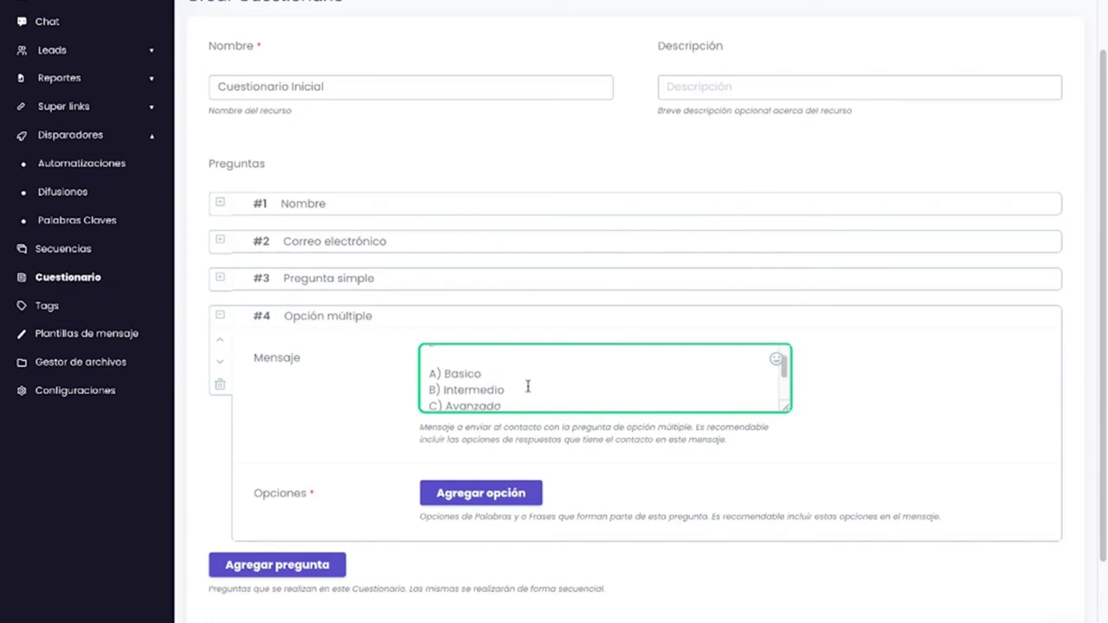
drag(431, 373, 451, 372)
click(453, 373)
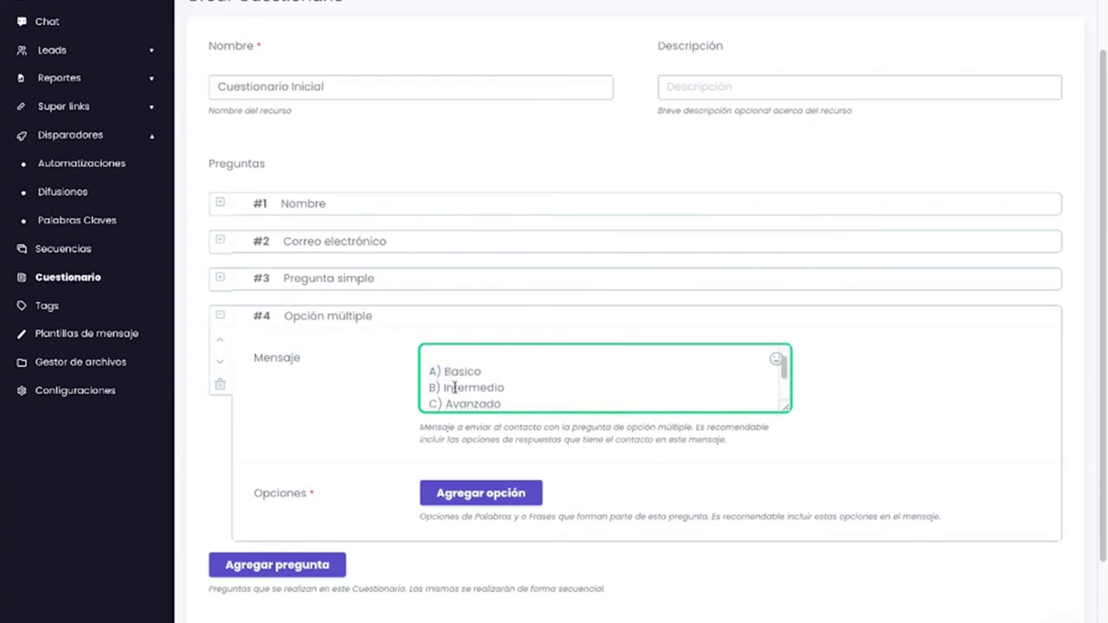
scroll(457, 371, down, 2)
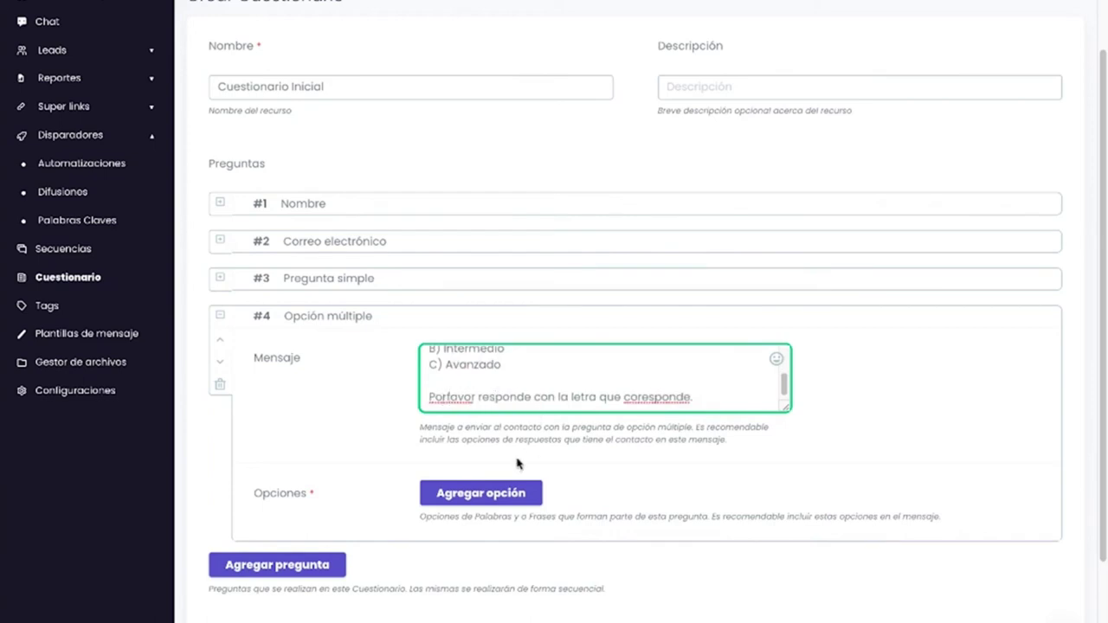
scroll(652, 402, down, 1)
key(BackSpace)
text(a)
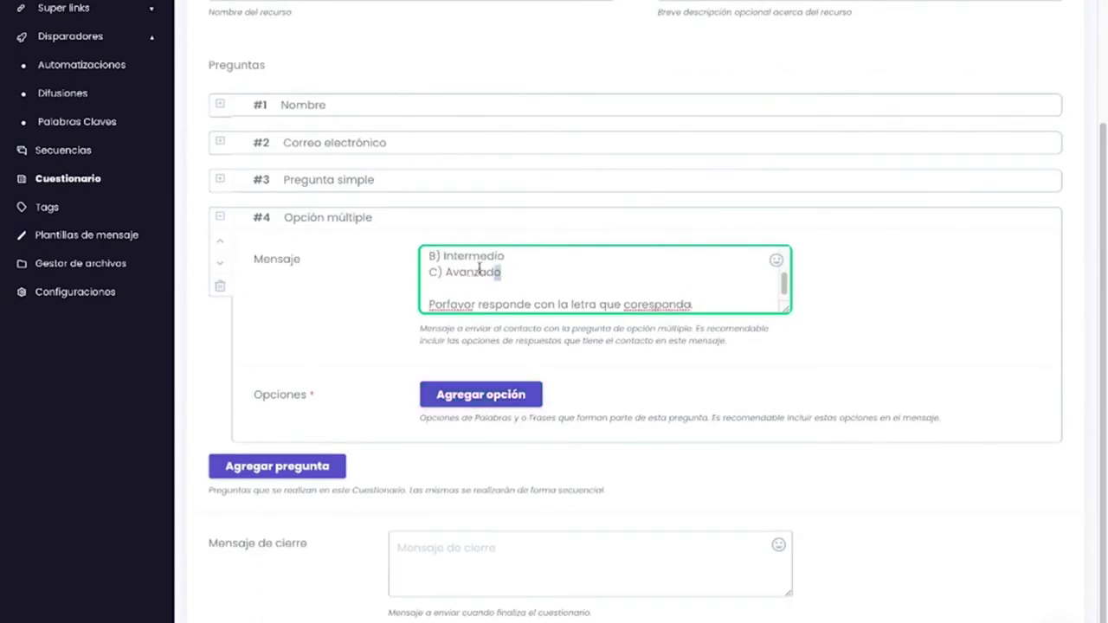
Add a first answer option to the Opción múltiple question and start its Palabra/Frase clave entry
click(481, 394)
scroll(601, 402, down, 1)
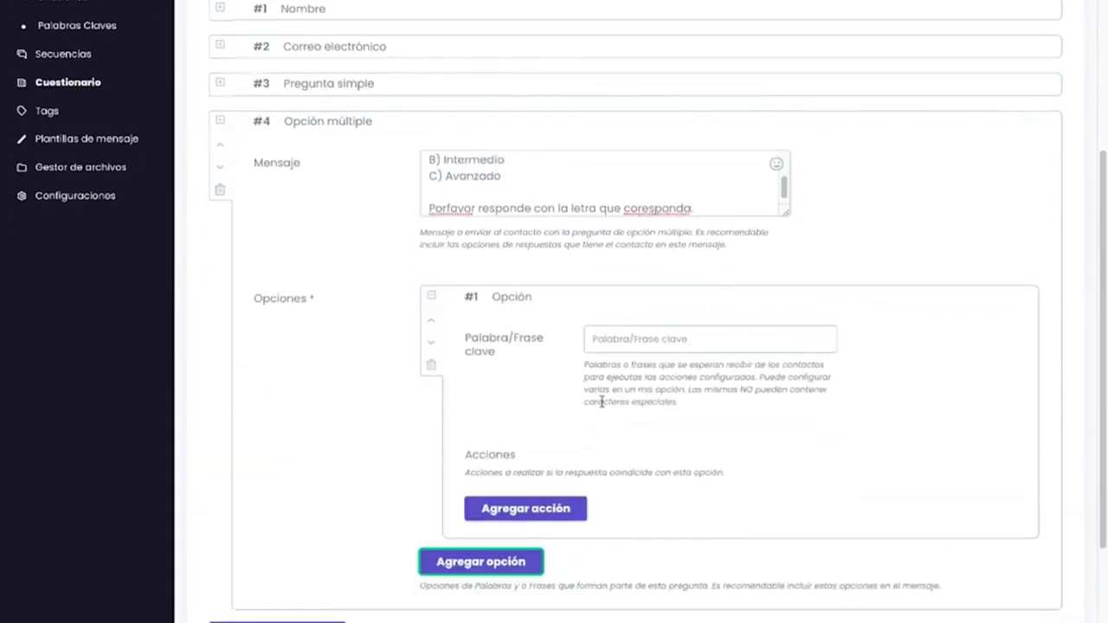
click(650, 338)
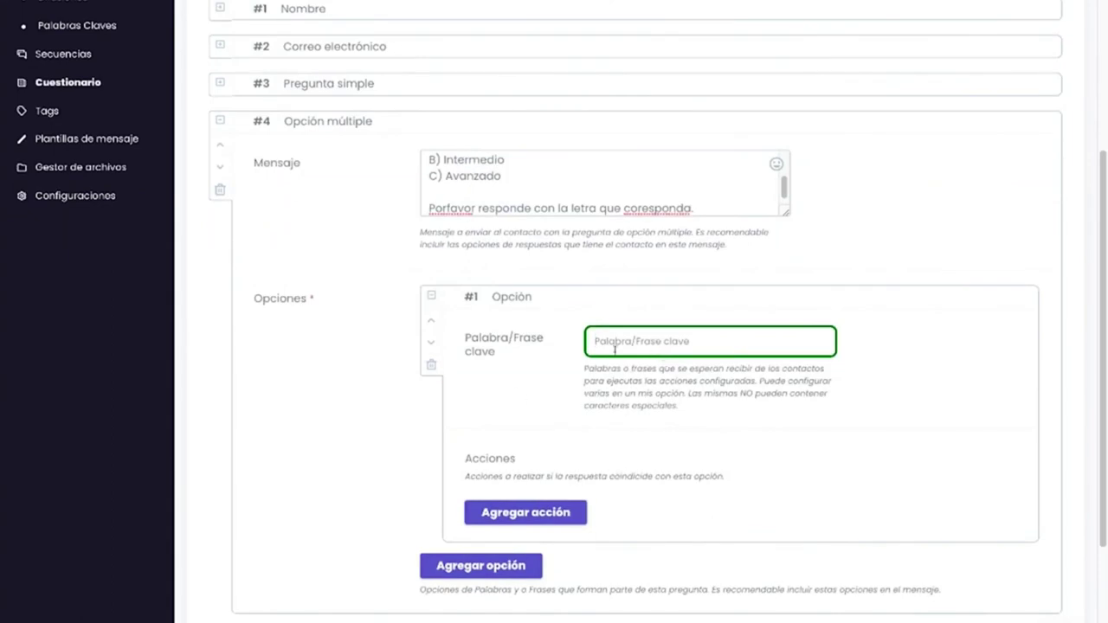
Review the lettered answers and the closing instruction in the Opción múltiple message
scroll(642, 194, up, 1)
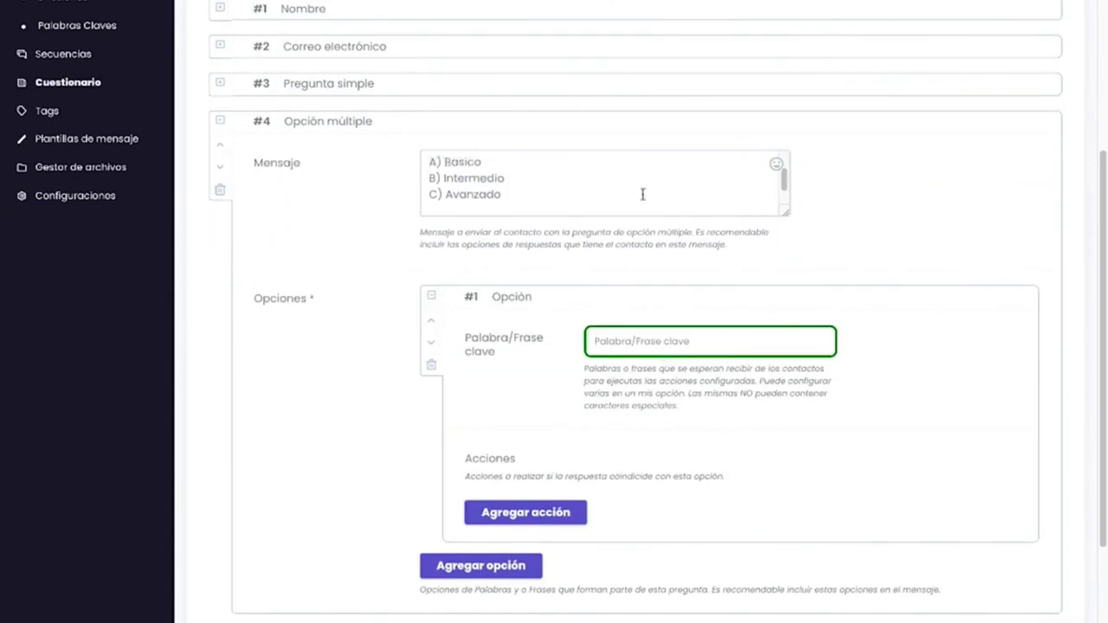
drag(430, 163, 437, 158)
click(442, 198)
scroll(598, 185, down, 2)
drag(708, 199, 415, 201)
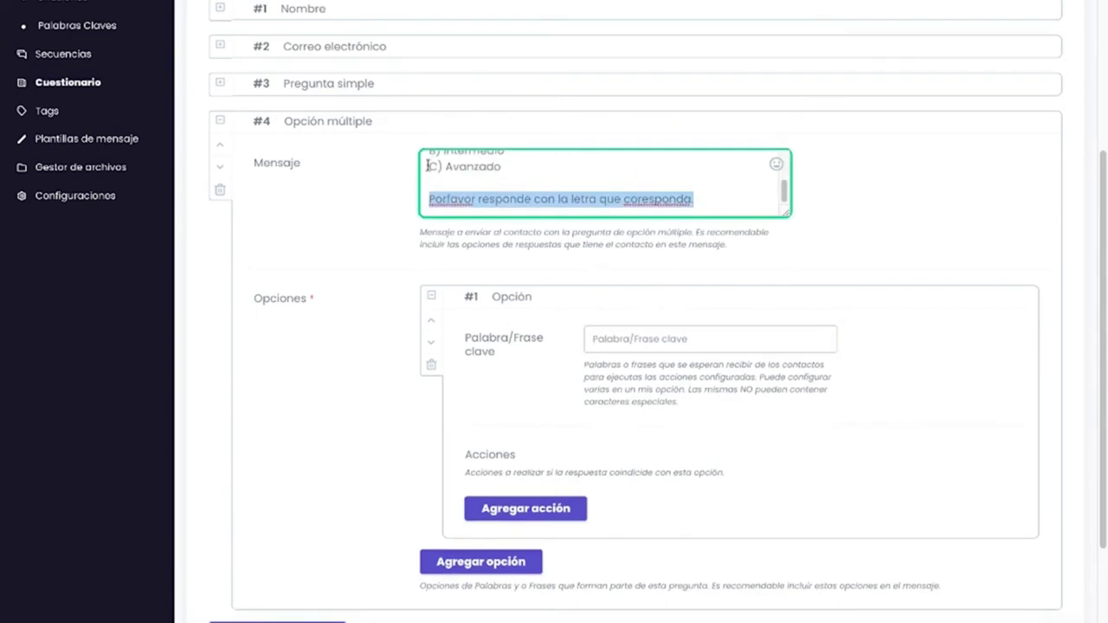
key(BackSpace)
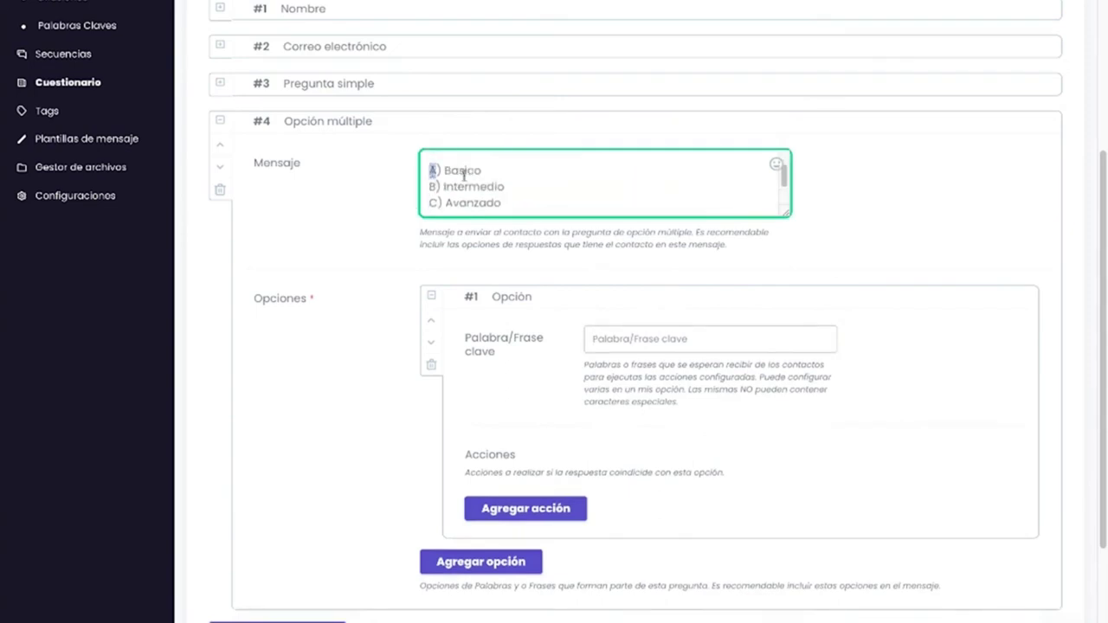
key(ctrl+z)
scroll(481, 177, up, 3)
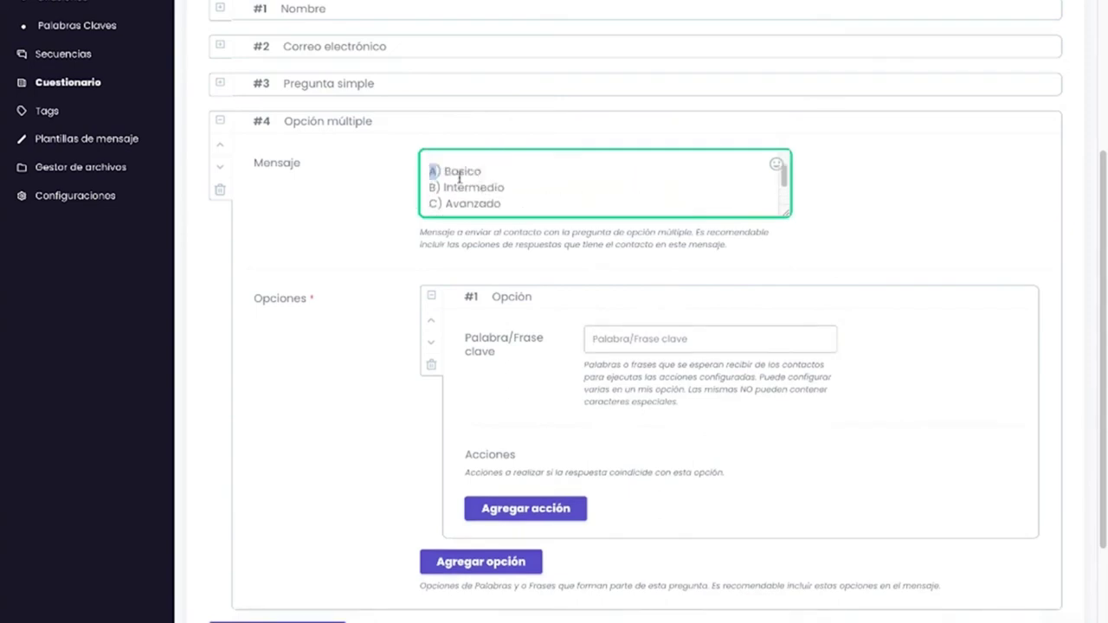
drag(444, 172, 485, 170)
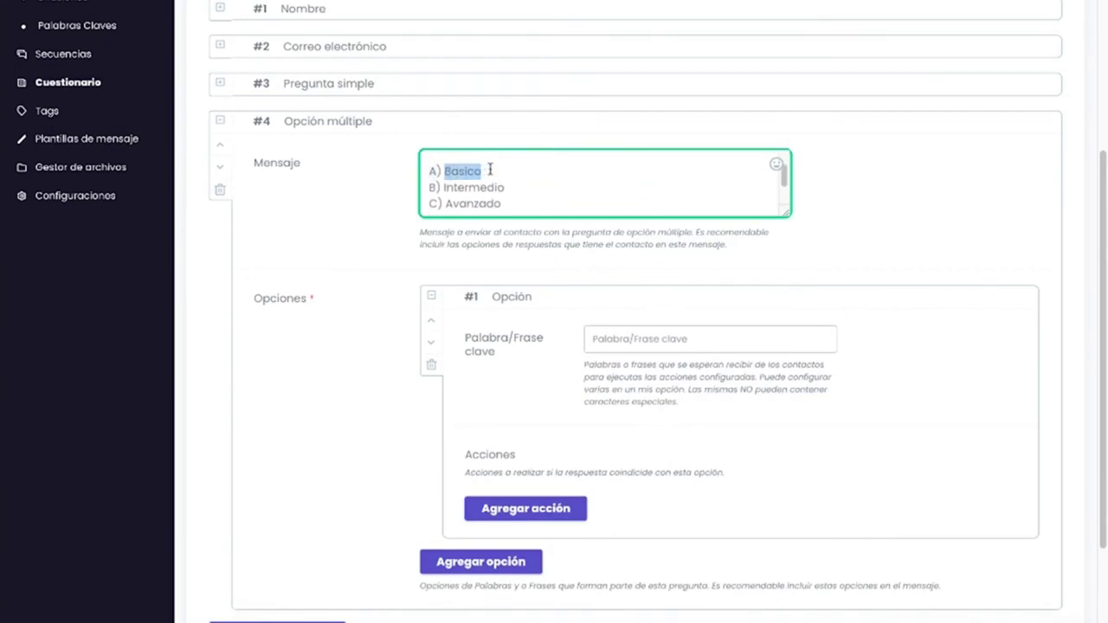
scroll(535, 208, down, 1)
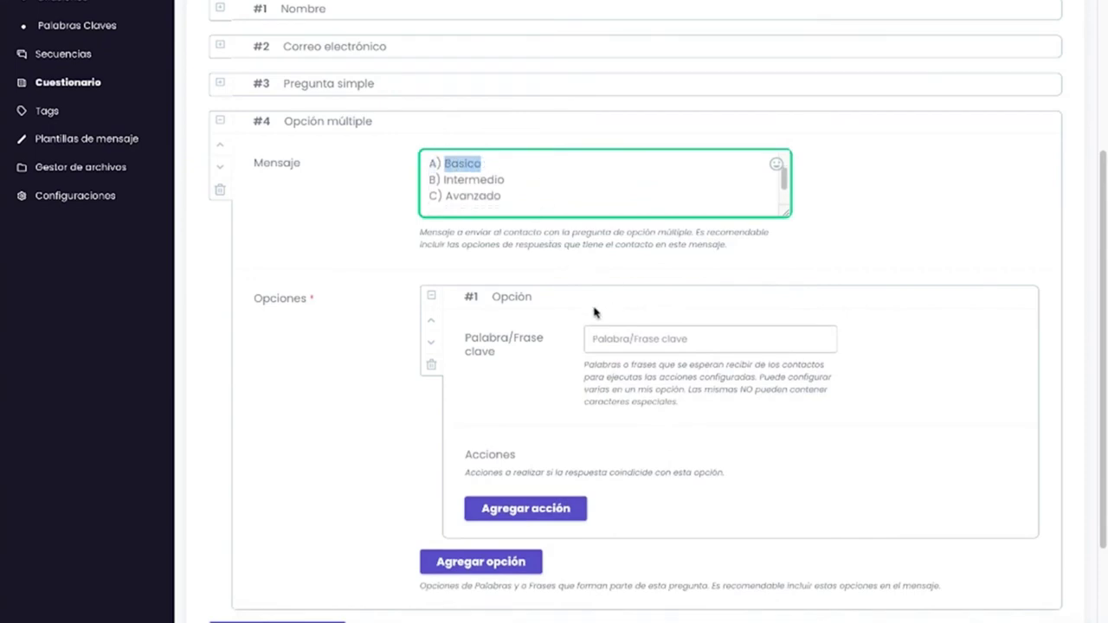
Enter the keywords "a" and "basico" as the Palabra/Frase clave of option #1
click(613, 337)
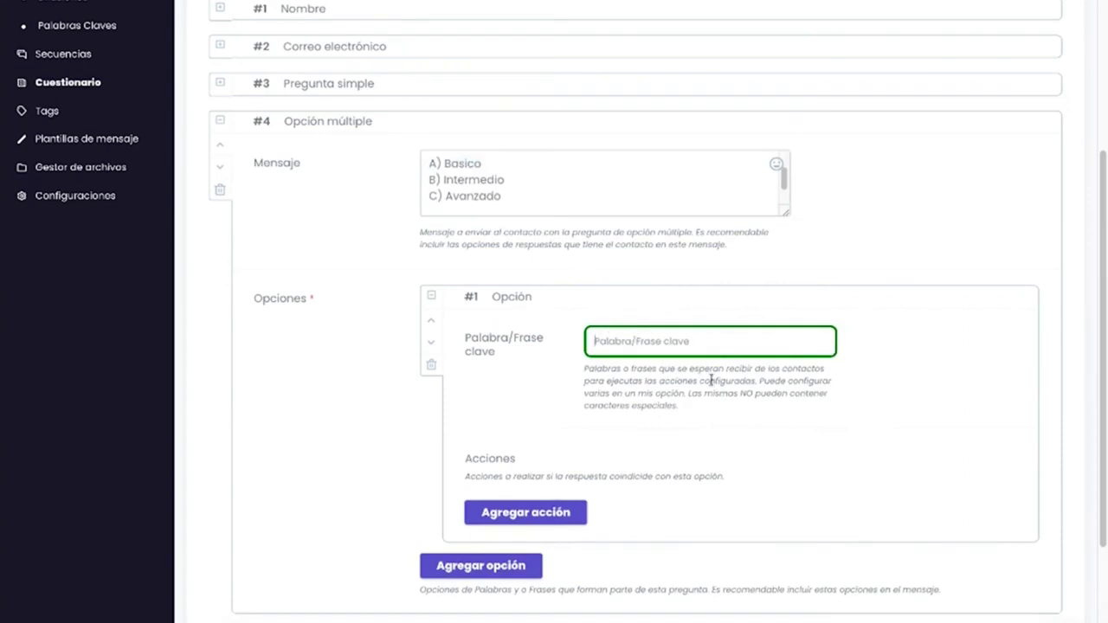
text(a)
key(Return)
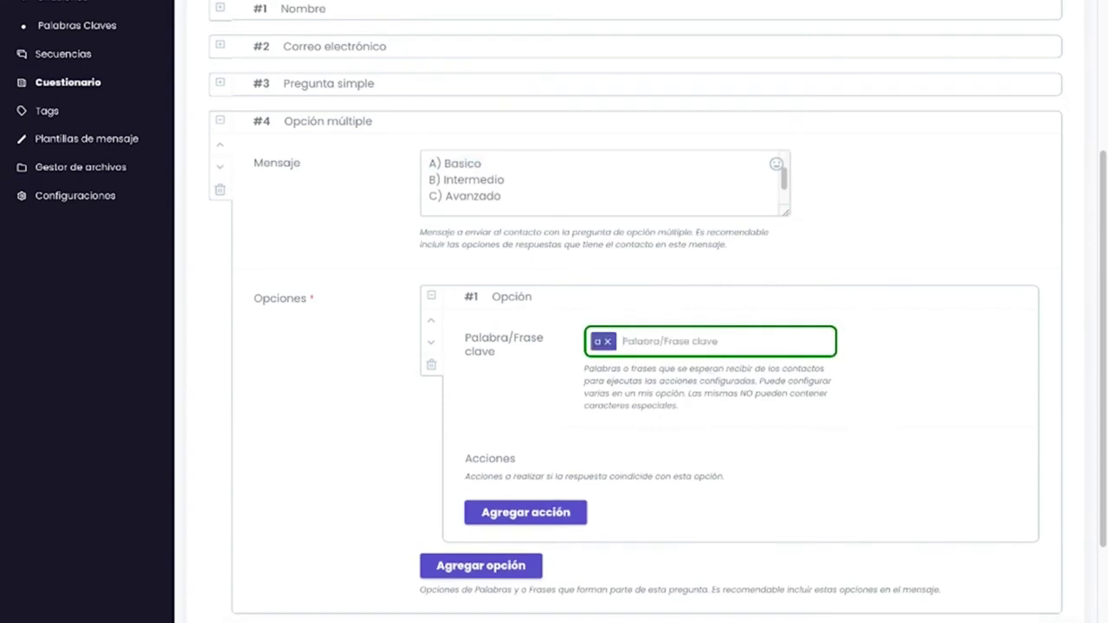
text(basica)
key(Return)
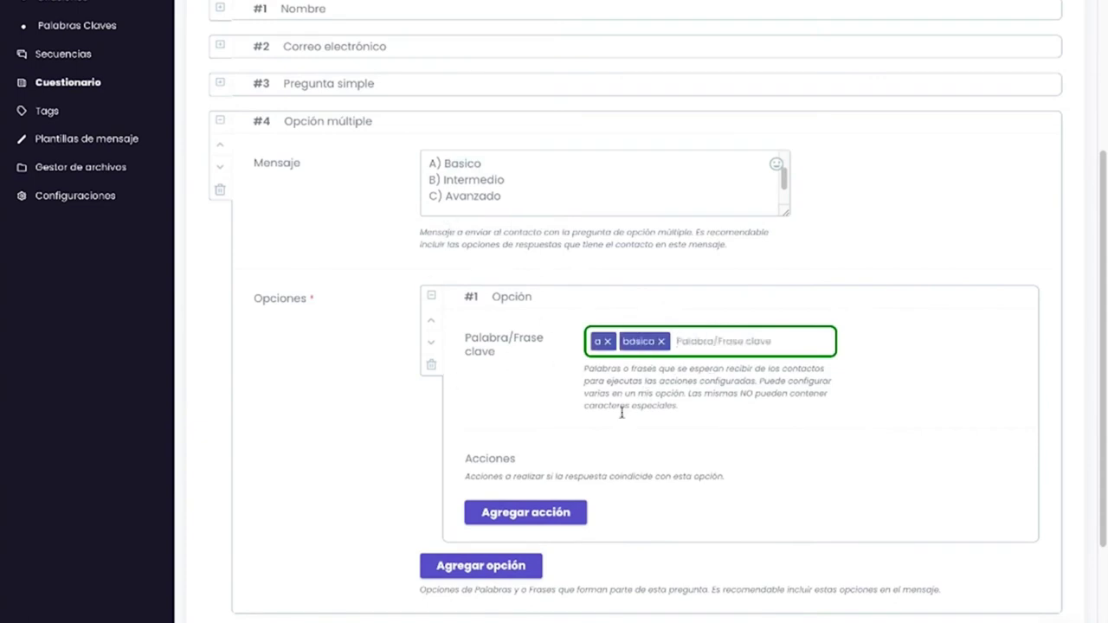
Add the actions Agregar tags, Enviar mensaje and Iniciar cuestionario to option #1
click(520, 513)
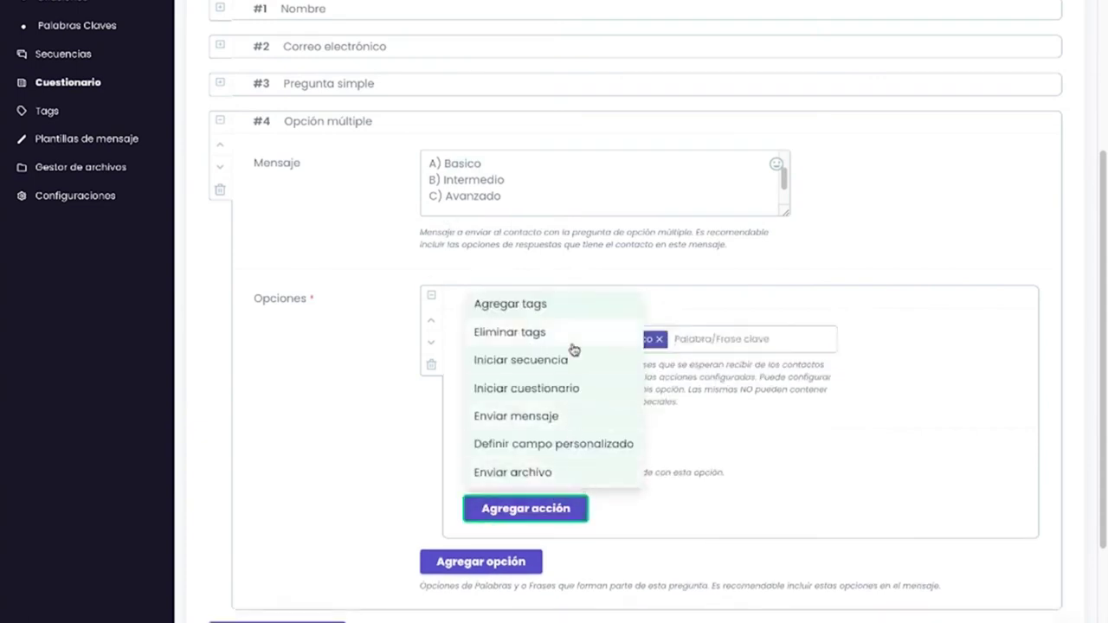
click(559, 310)
scroll(580, 477, down, 3)
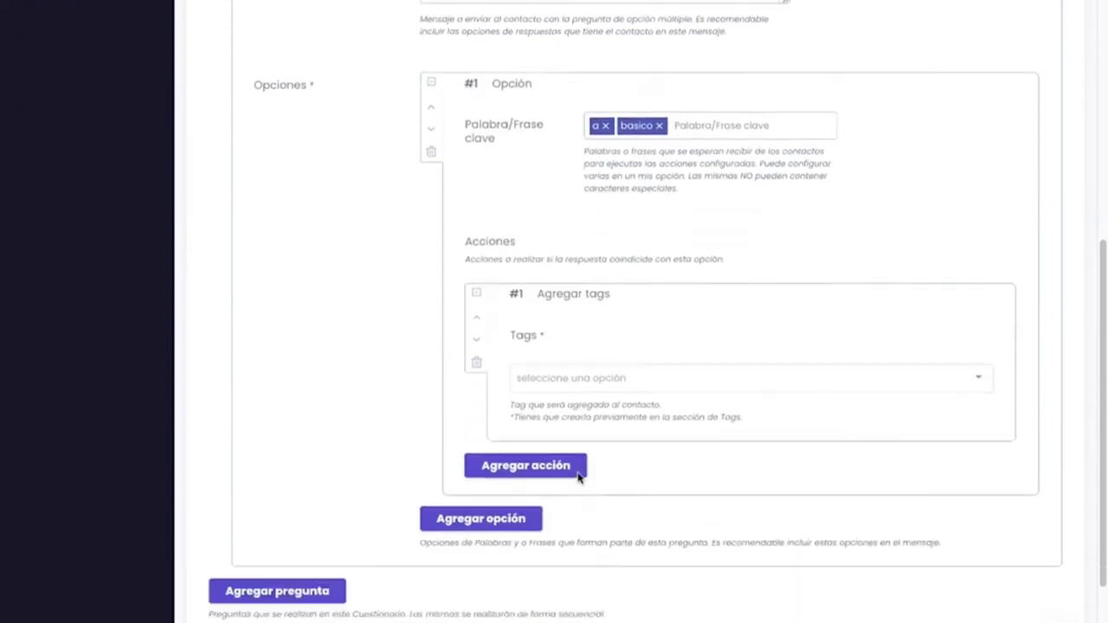
click(572, 448)
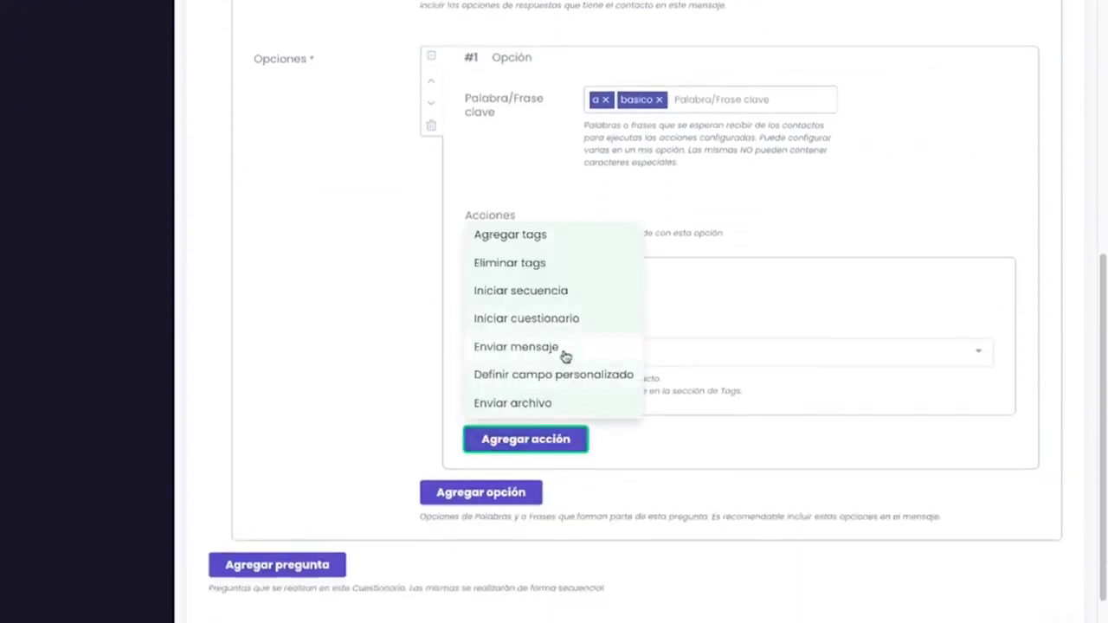
click(565, 353)
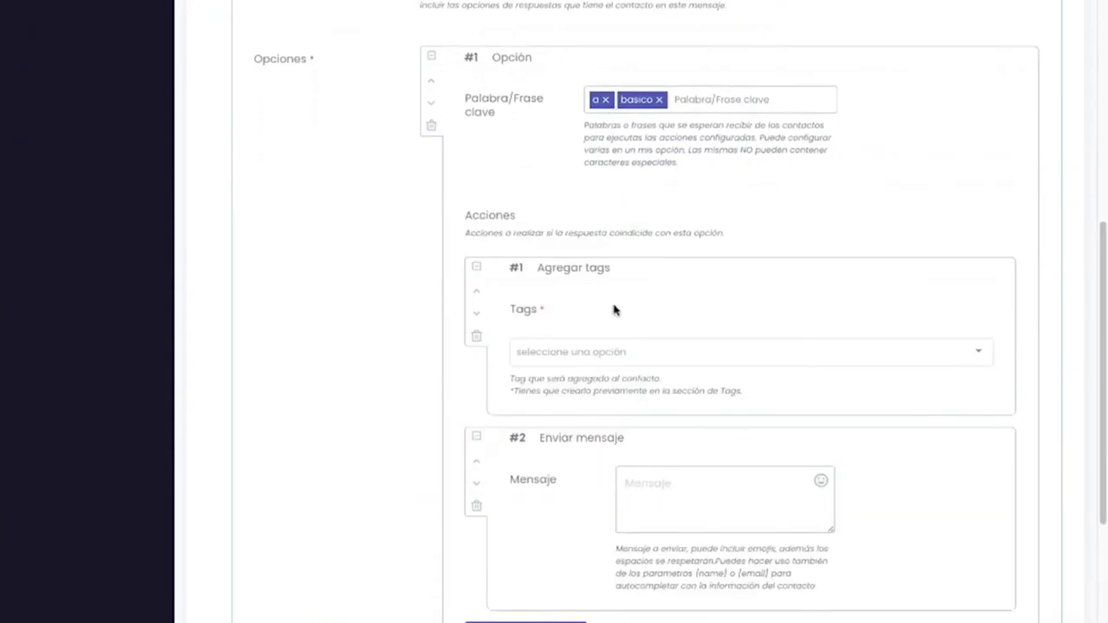
scroll(597, 346, down, 3)
click(565, 357)
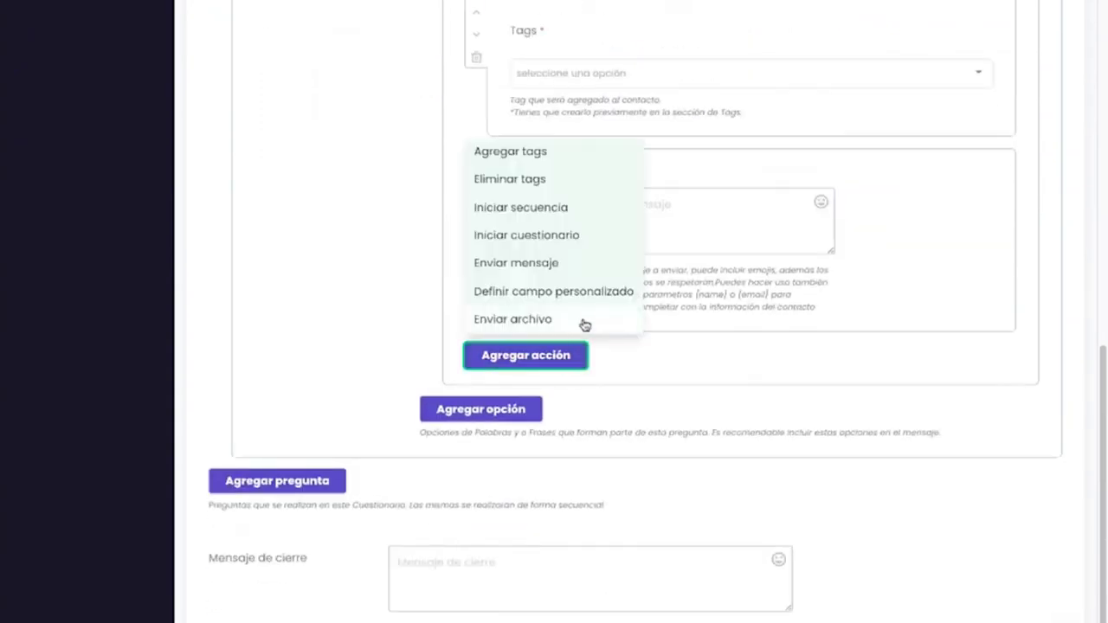
click(550, 246)
Collapse option #1 and add a second answer option to the Opción múltiple question
scroll(597, 329, up, 5)
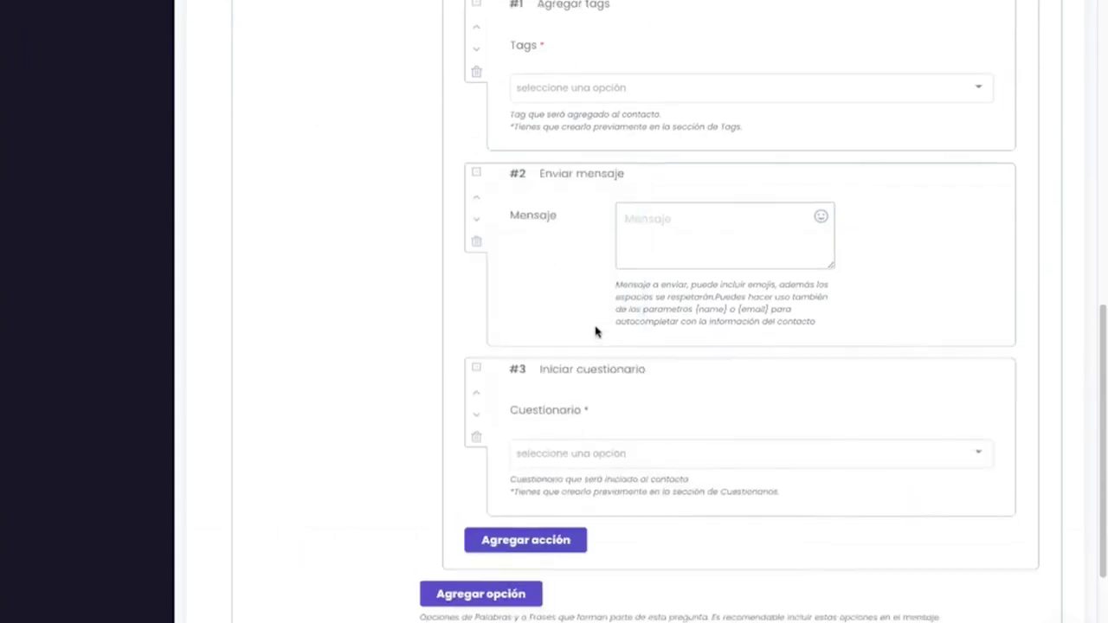
scroll(549, 515, down, 3)
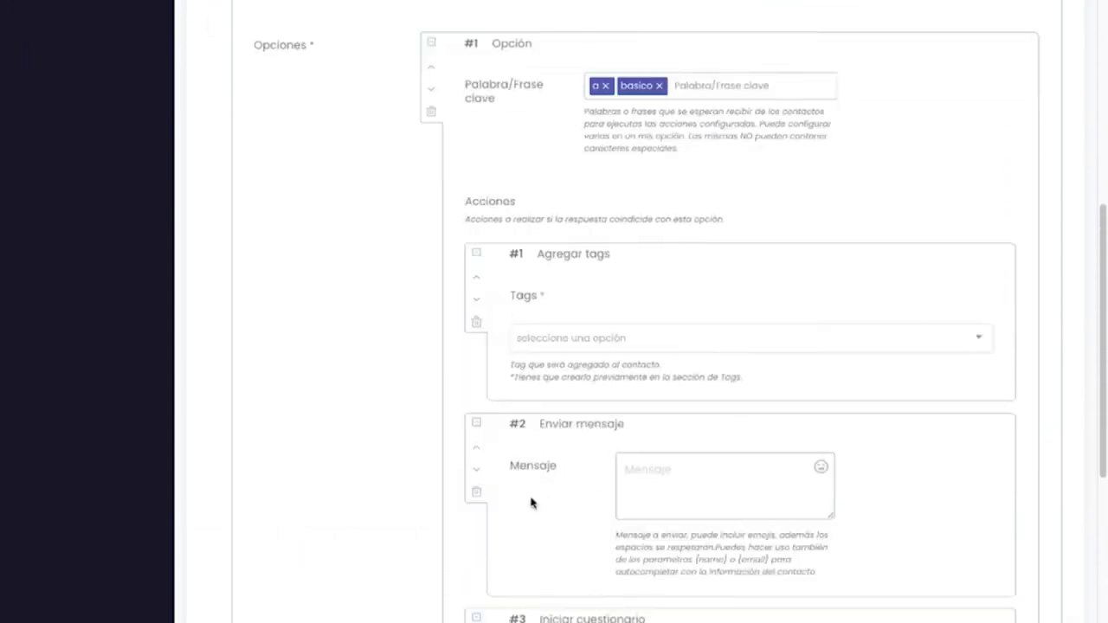
scroll(580, 351, up, 4)
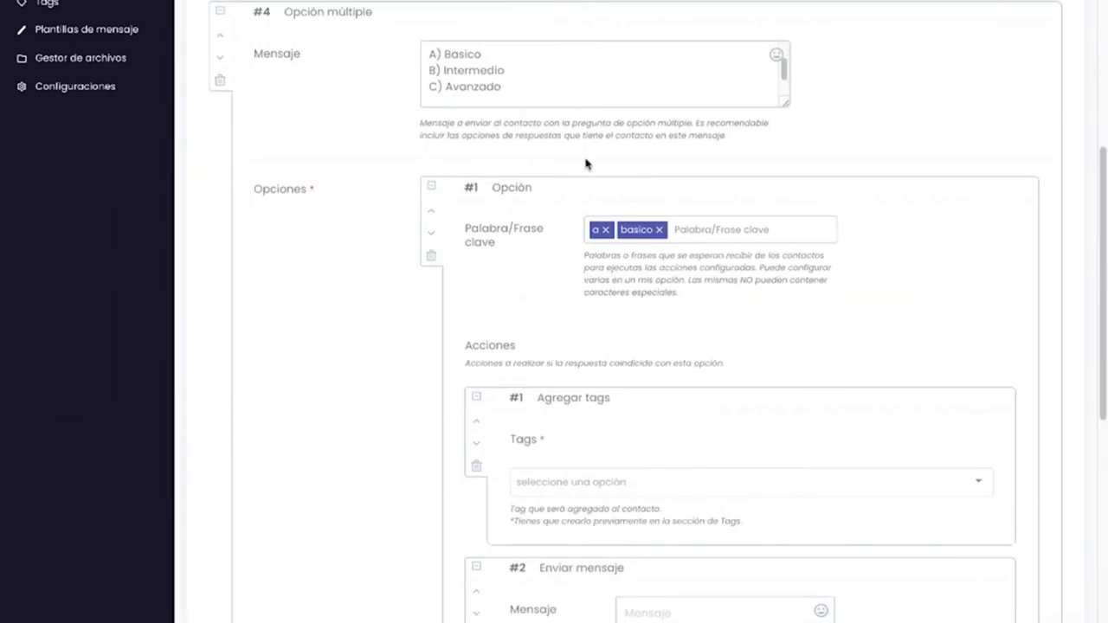
scroll(586, 164, up, 1)
drag(505, 107, 429, 90)
click(428, 90)
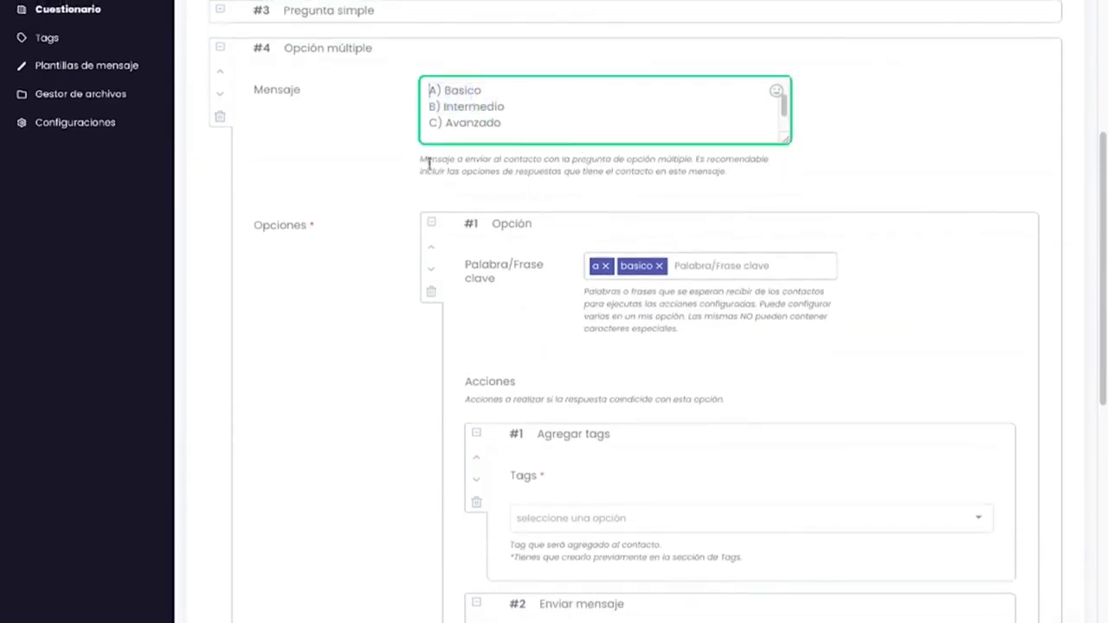
click(432, 222)
click(481, 328)
Enter the keywords "b" and "intermedio" as the Palabra/Frase clave of option #2
click(711, 373)
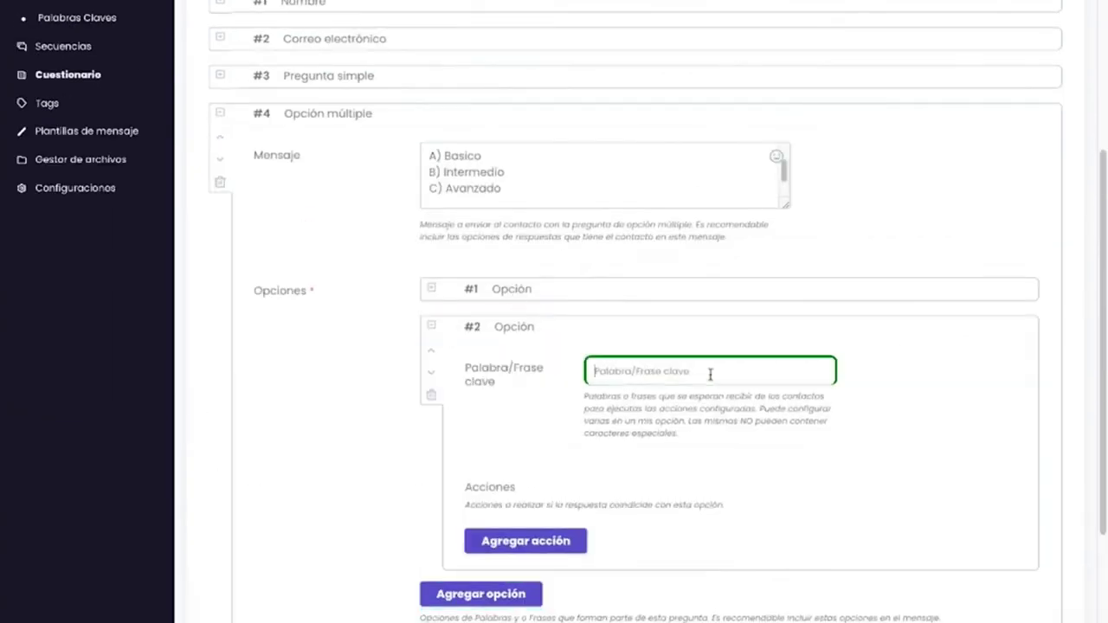
text(b)
key(Return)
text(Intermedio)
key(Return)
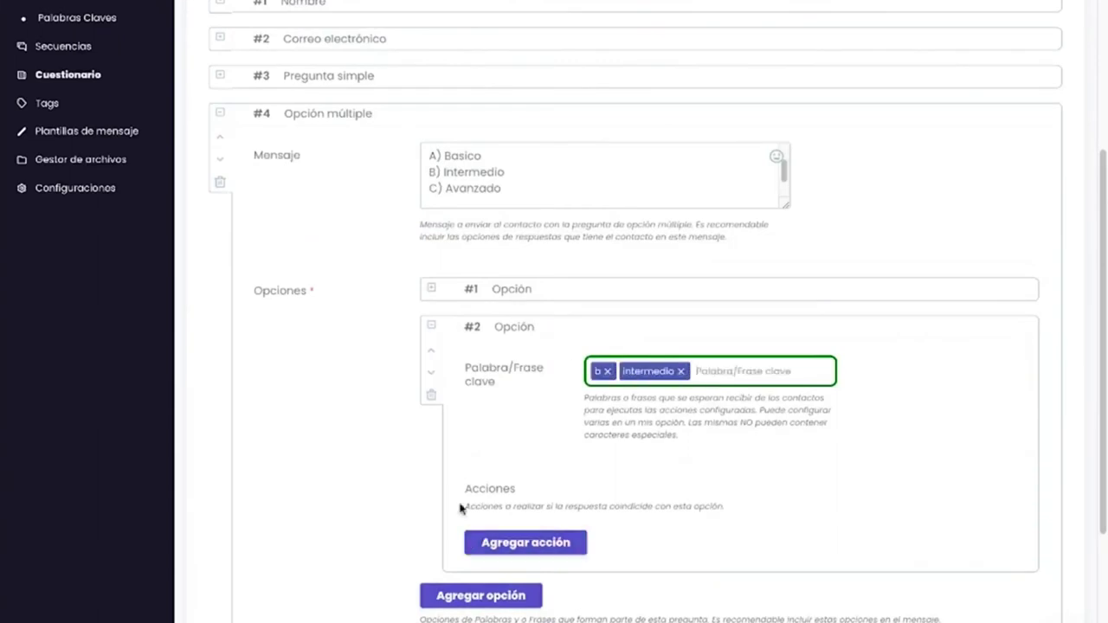
Collapse option #2 and add a third answer option with the keywords "c" and "avanzado" as its Palabra/Frase clave
click(432, 325)
click(472, 366)
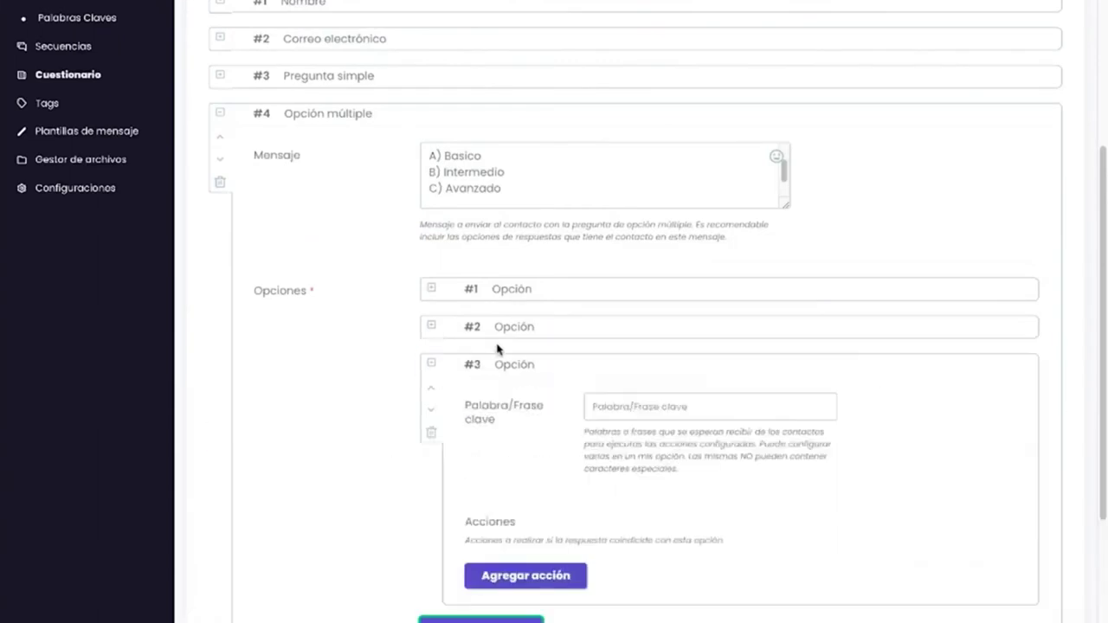
click(645, 404)
text(c)
key(Return)
text(avanzado)
key(Return)
scroll(560, 510, down, 1)
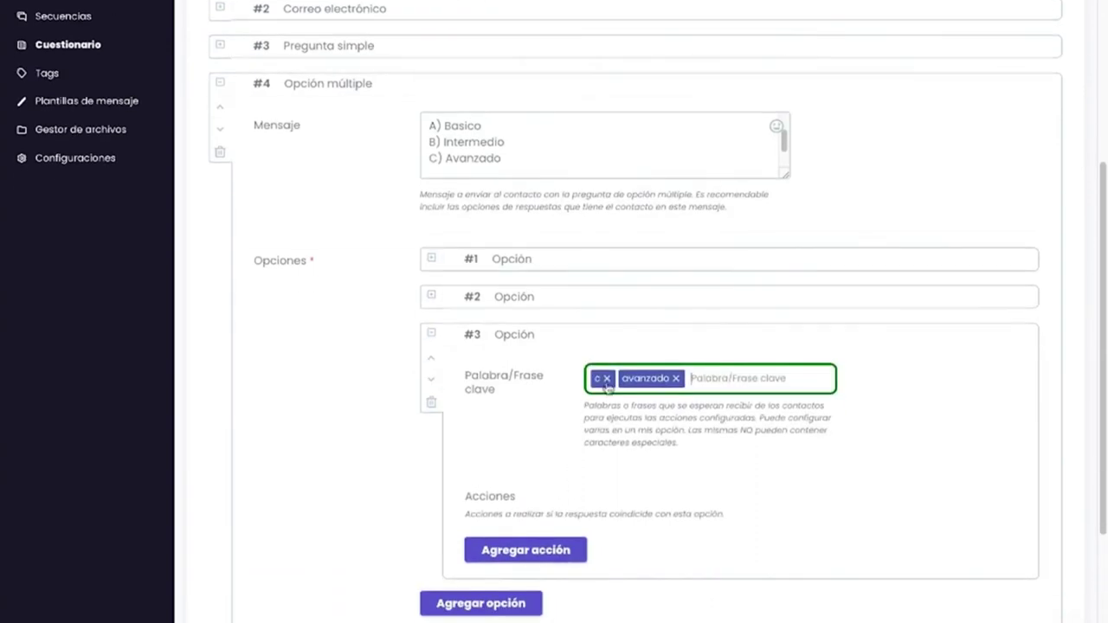
Review the action types available for option #3 and compare its keywords with the "C) Avanzado" answer in the question's message
click(546, 553)
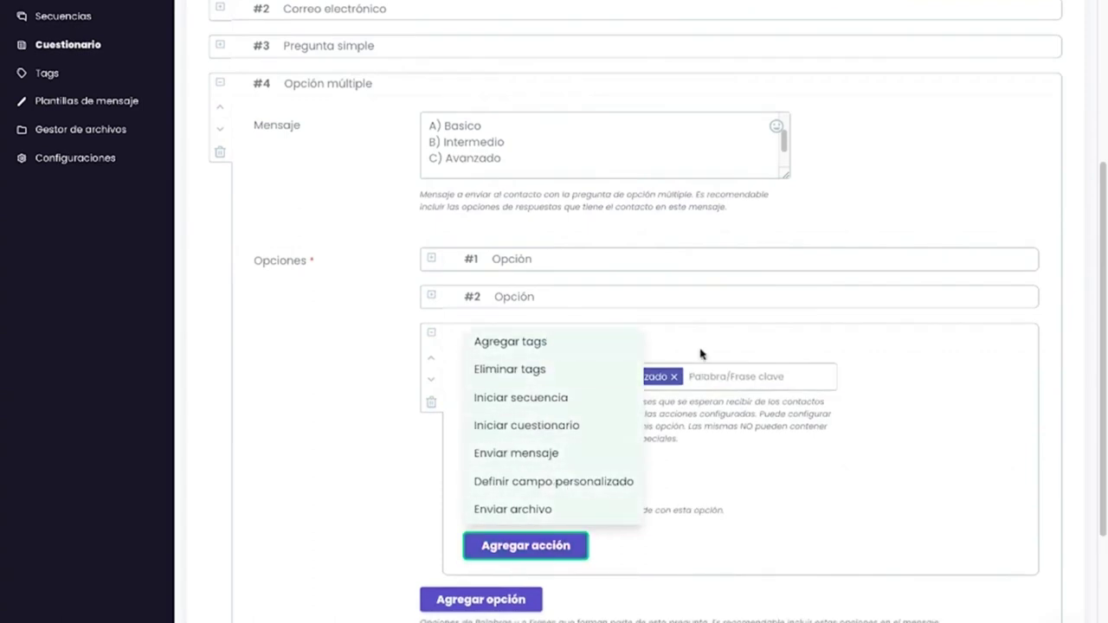
click(565, 545)
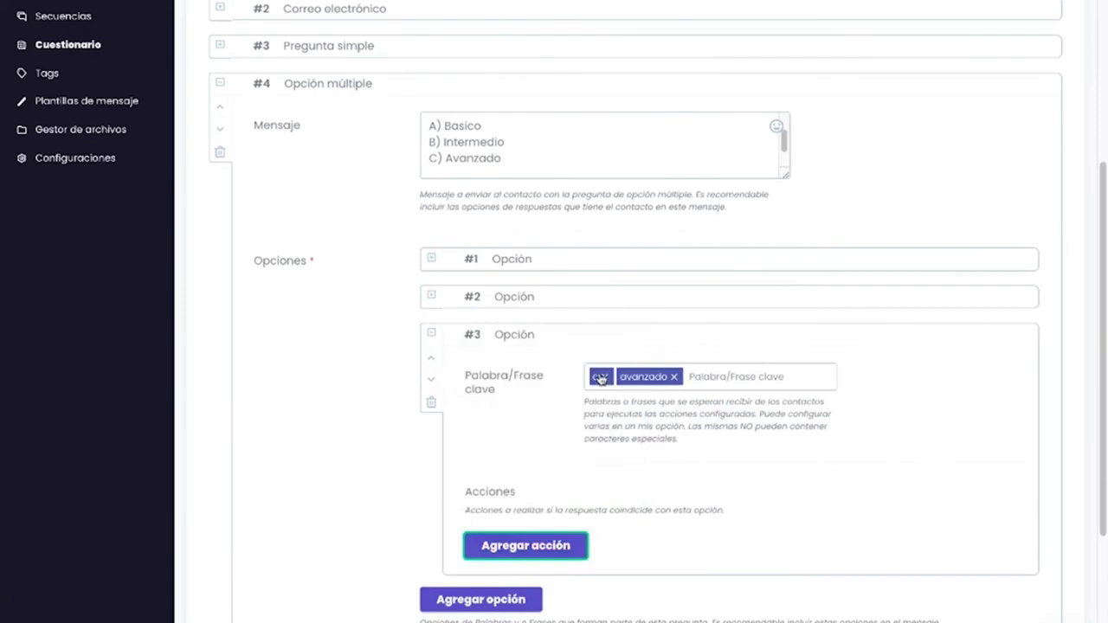
drag(504, 152, 473, 149)
click(457, 138)
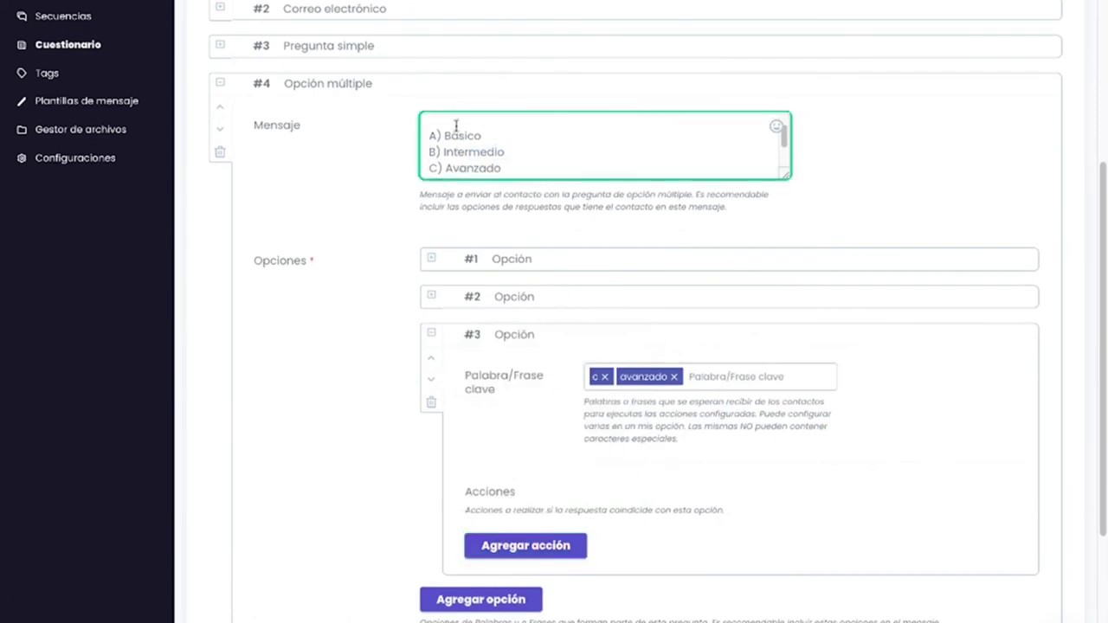
drag(545, 164, 426, 166)
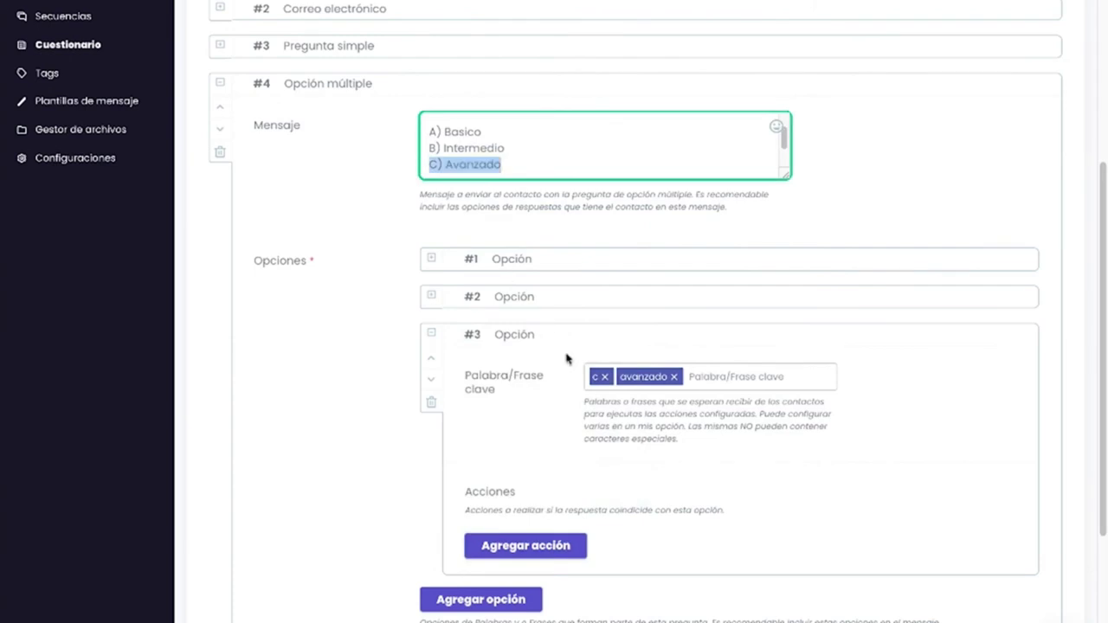
scroll(567, 324, down, 1)
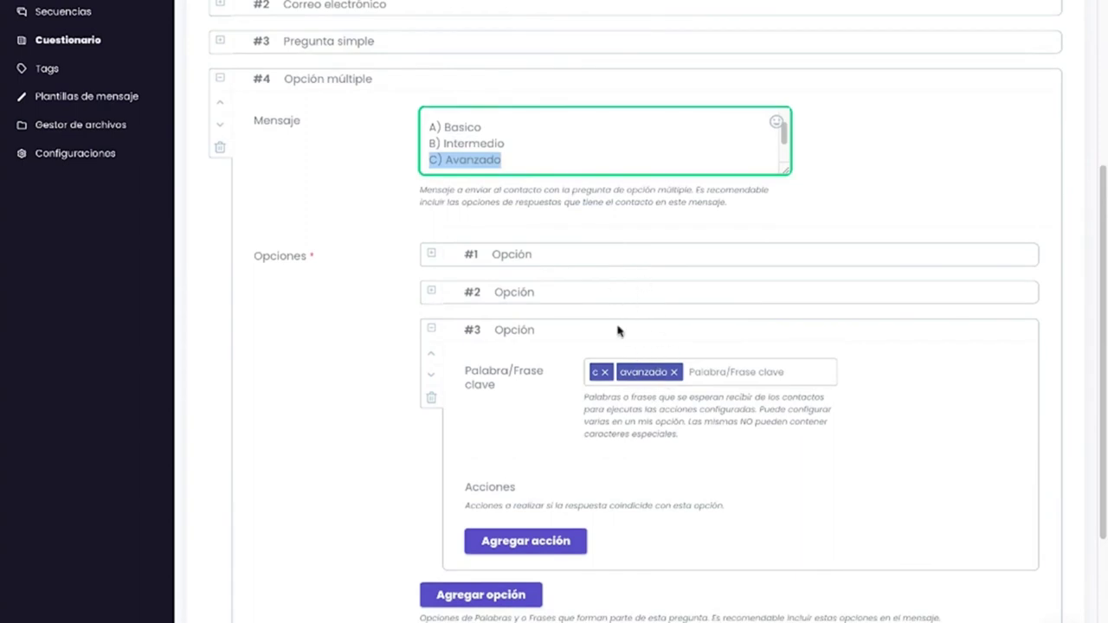
drag(470, 330, 506, 331)
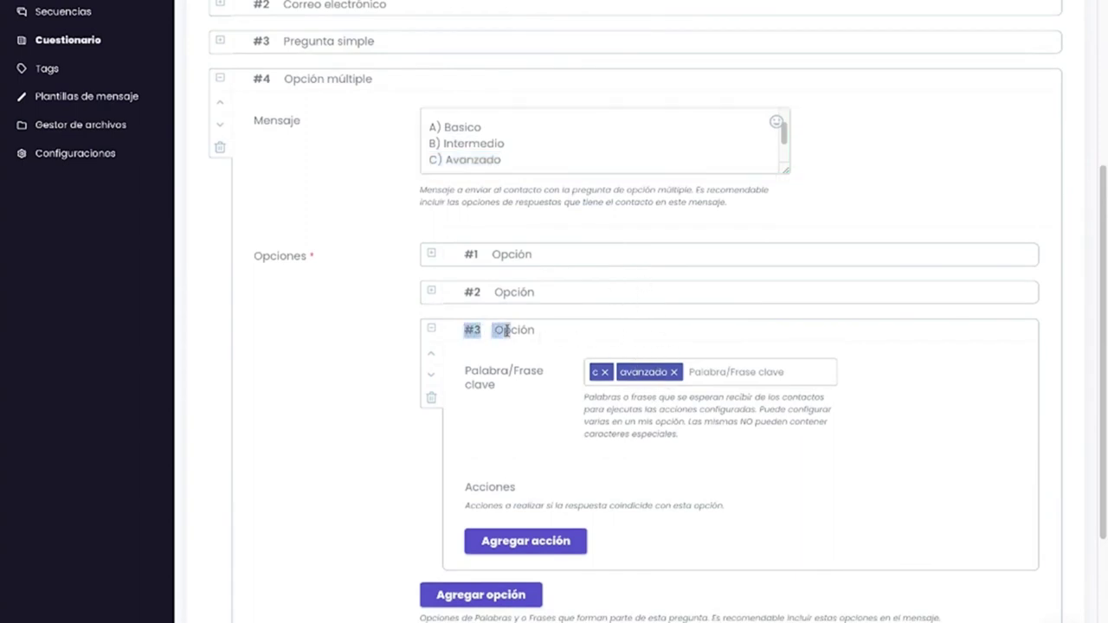
click(554, 541)
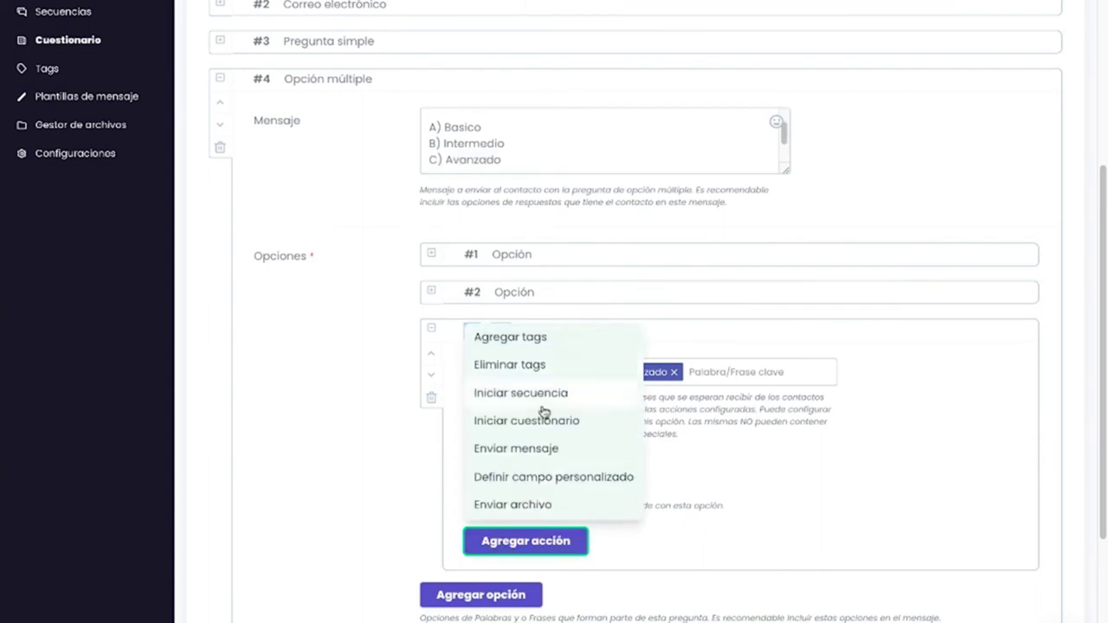
click(563, 541)
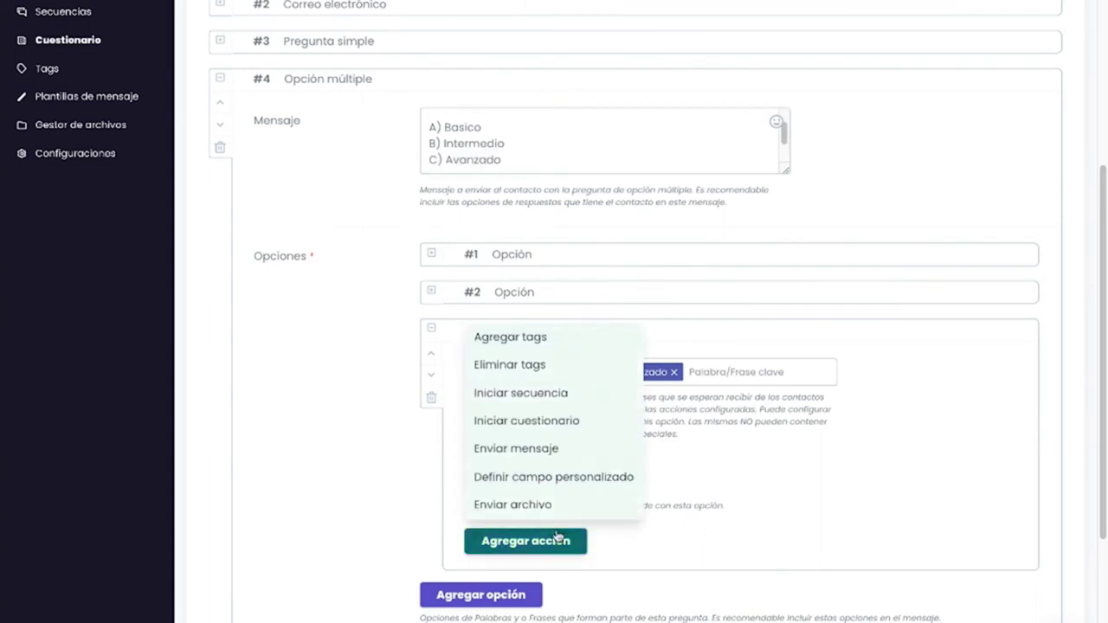
Check the Mensaje de cierre field and collapse question #4, Opción múltiple
scroll(639, 489, down, 3)
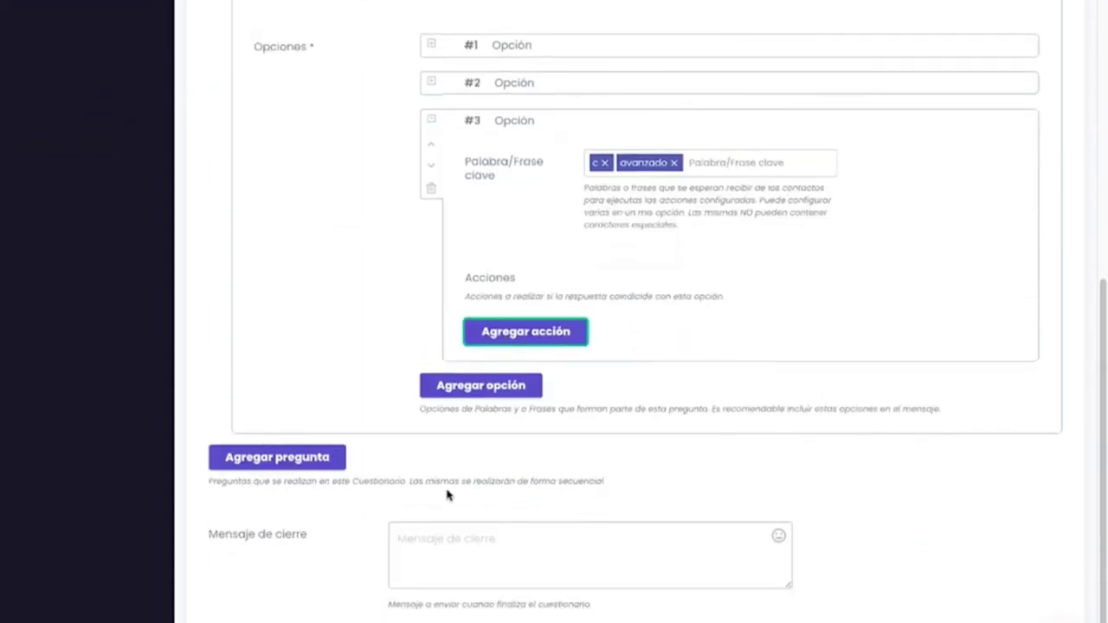
click(517, 535)
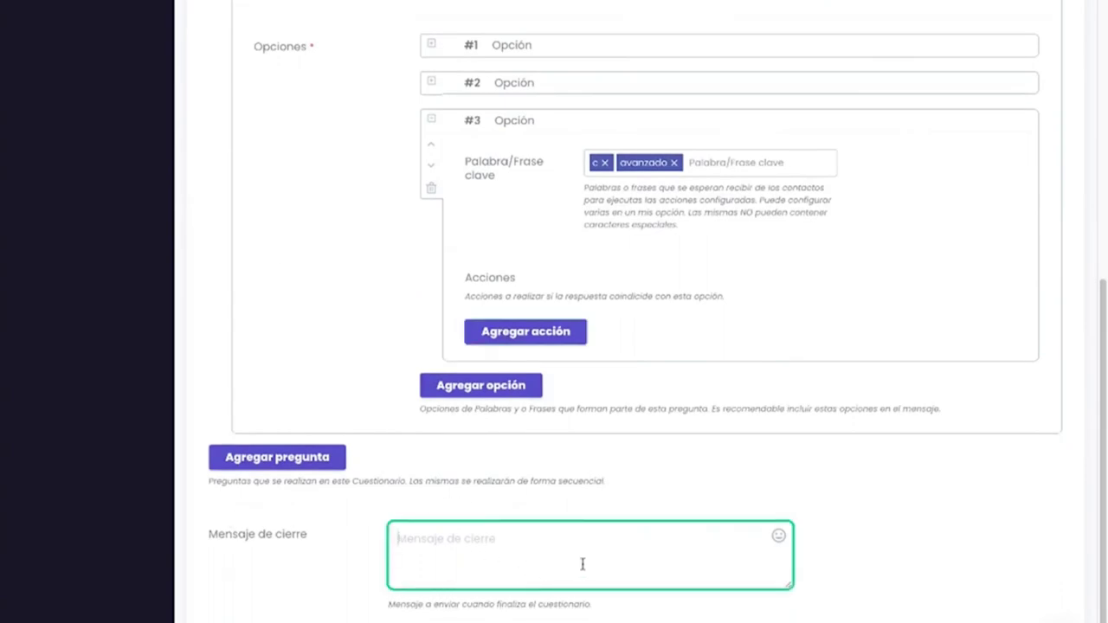
scroll(559, 417, up, 3)
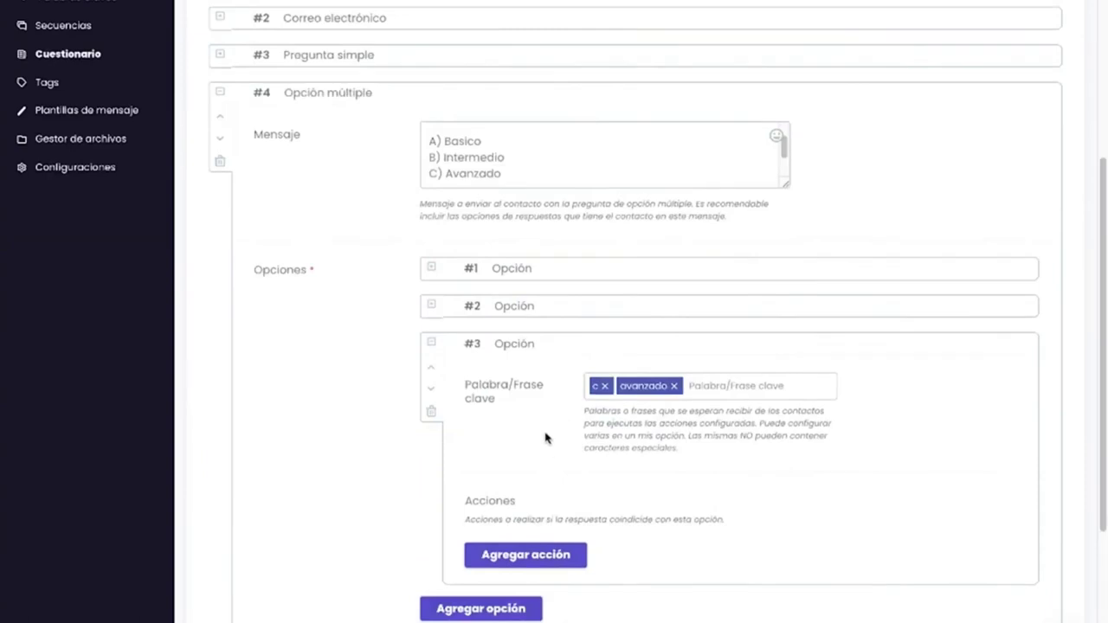
scroll(544, 435, up, 3)
scroll(433, 353, up, 2)
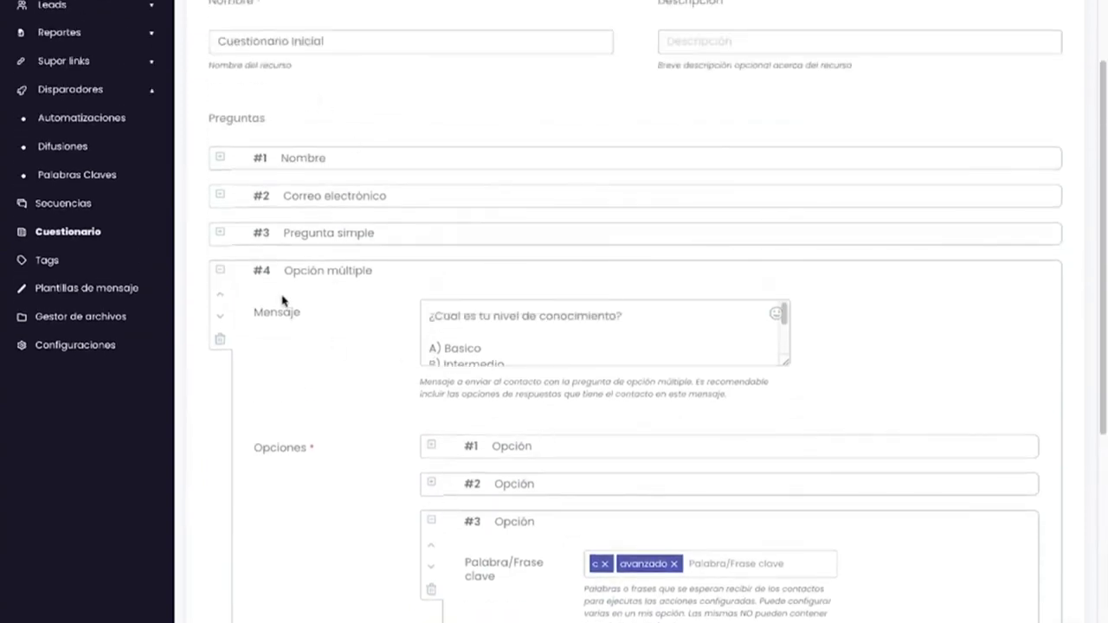
click(220, 270)
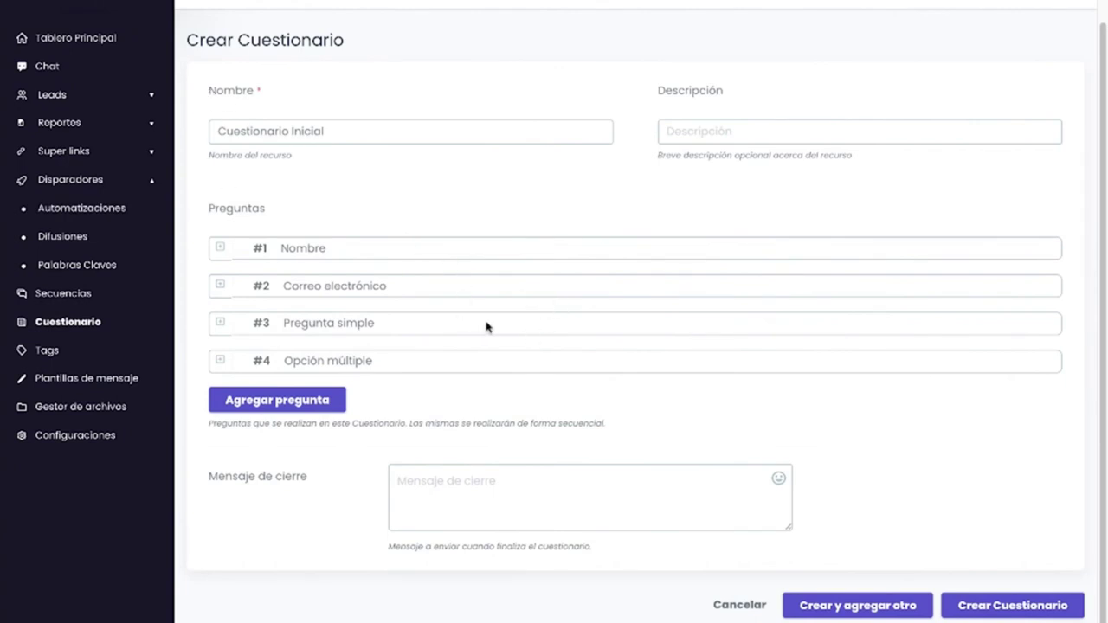
Review the closing message field and the sequence of questions from #1 Nombre to #4 Opción múltiple
click(515, 469)
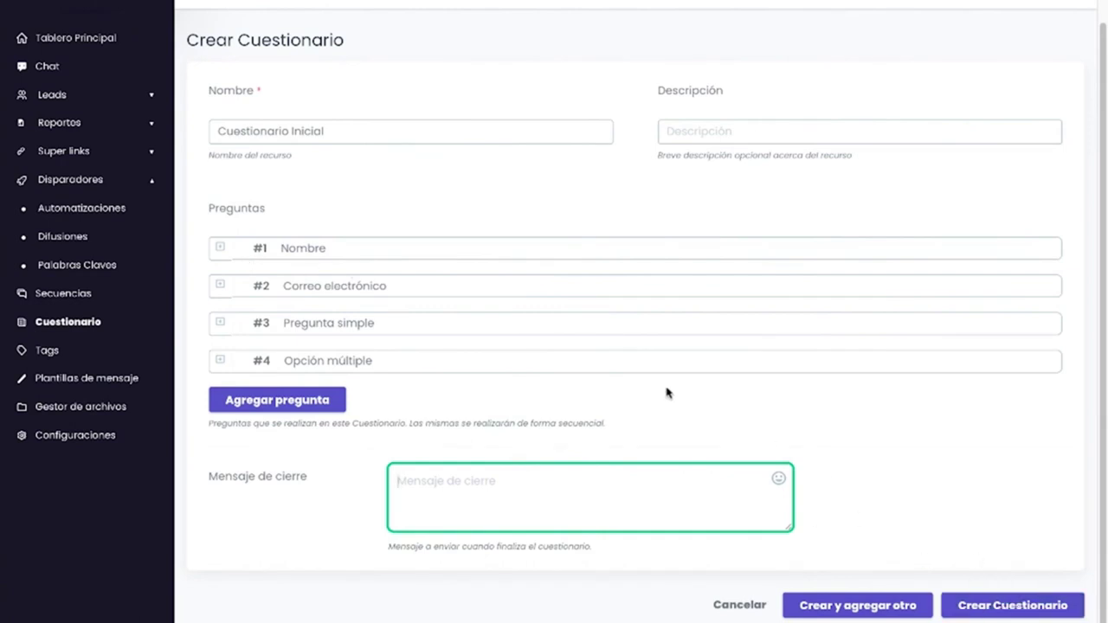
click(338, 245)
drag(252, 247, 334, 251)
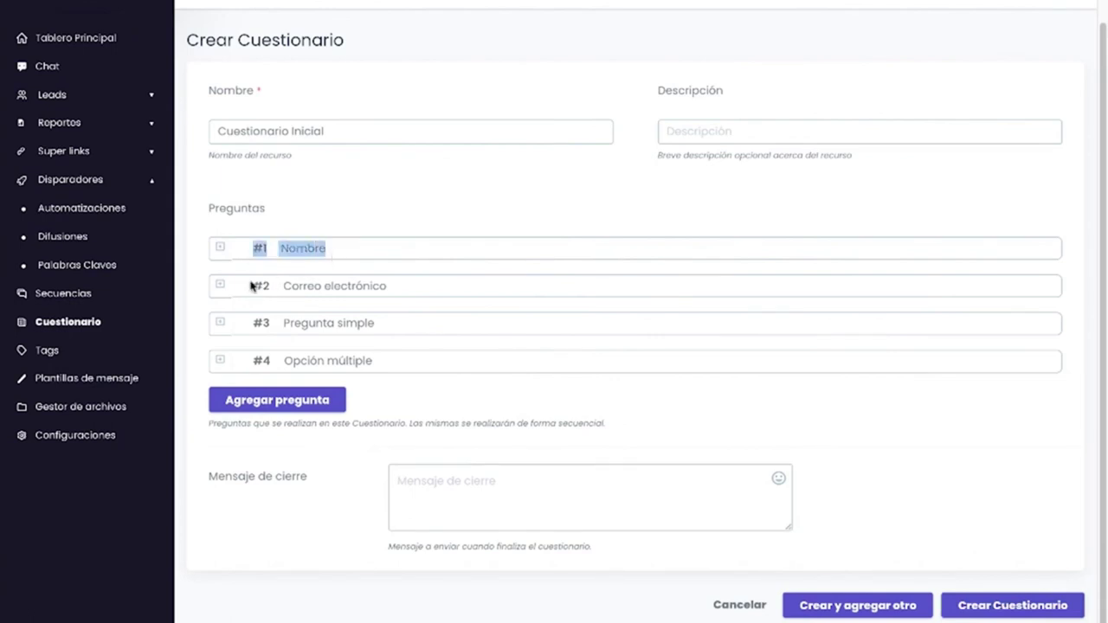
drag(251, 286, 391, 297)
drag(277, 323, 407, 330)
drag(288, 366, 394, 371)
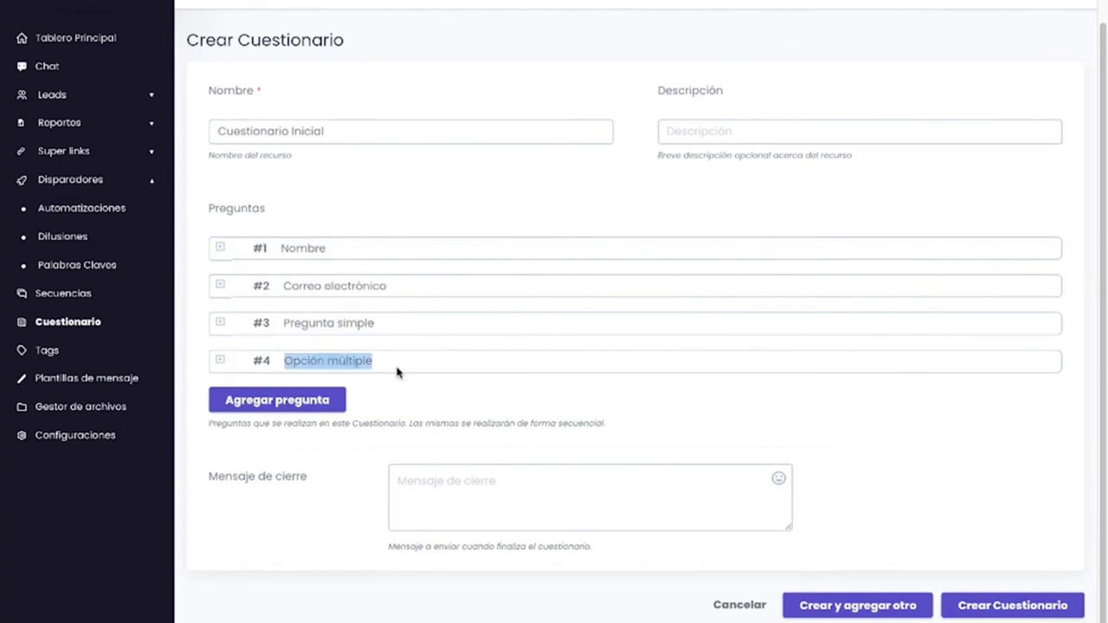